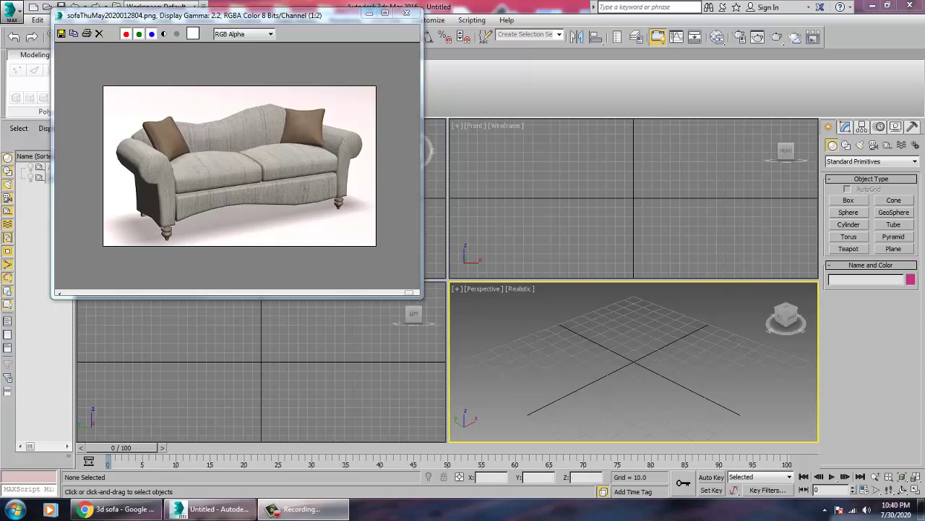
Move the sofa reference image window clear of the main toolbar and maximize the Front viewport
click(261, 16)
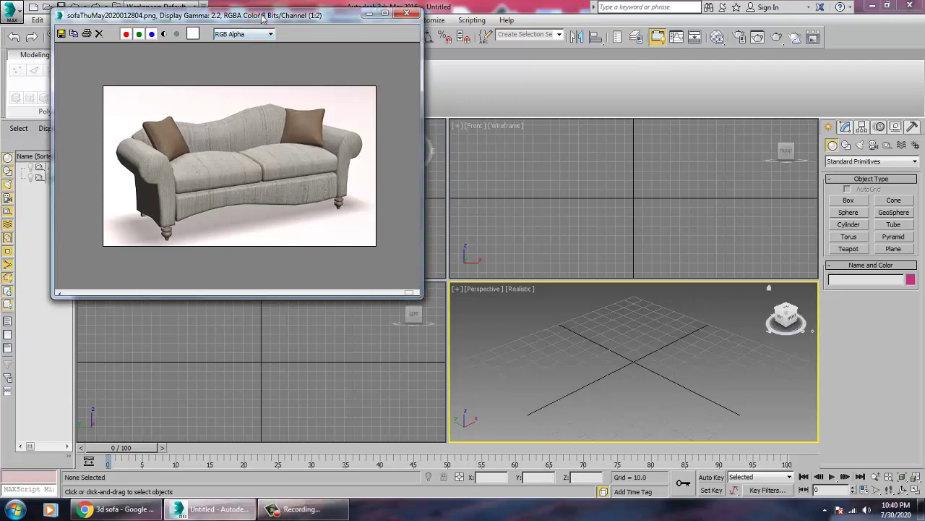
drag(263, 16, 234, 62)
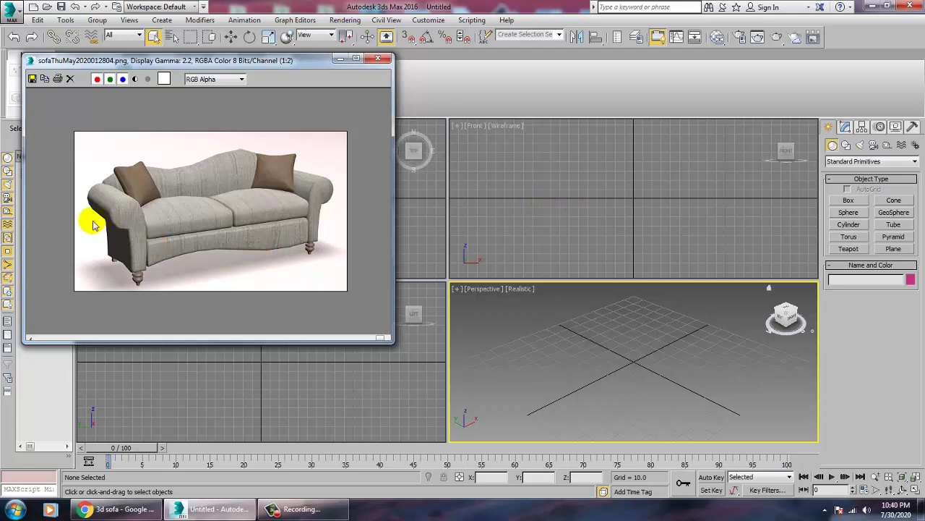
click(607, 179)
key(alt+w)
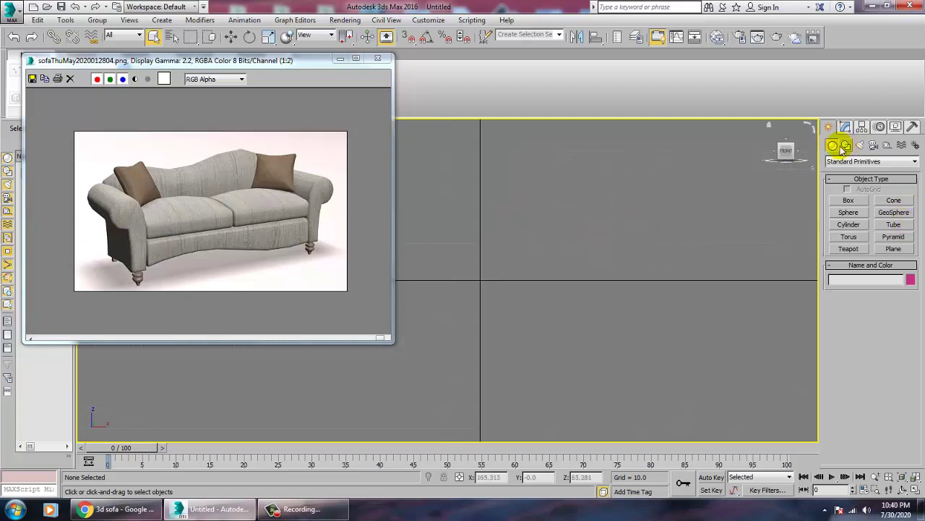
Draw a circle for the rolled top of the sofa arm, centred at about X -43, Z 38 in the front view
click(846, 144)
click(836, 221)
middle_drag(592, 206, 752, 224)
drag(569, 246, 587, 254)
key(w)
middle_drag(628, 214, 628, 150)
scroll(598, 196, up, 2)
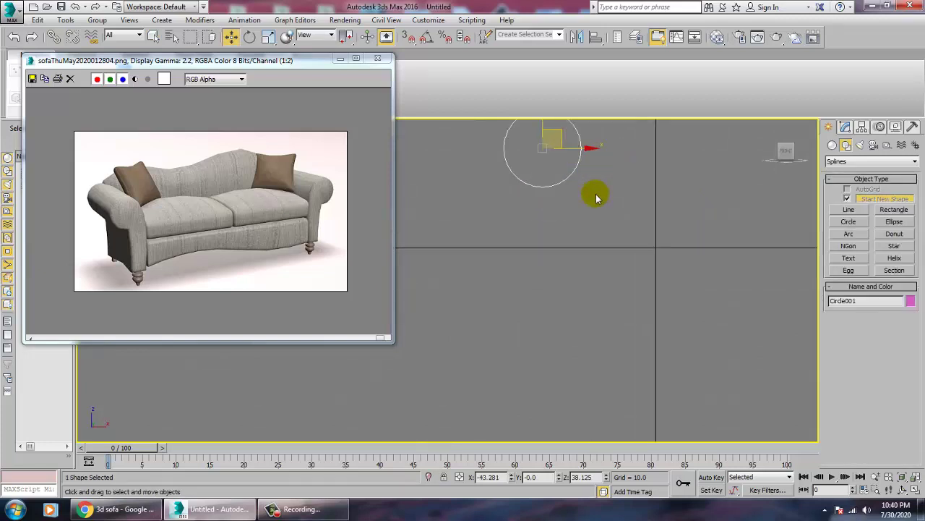
middle_drag(600, 222, 609, 279)
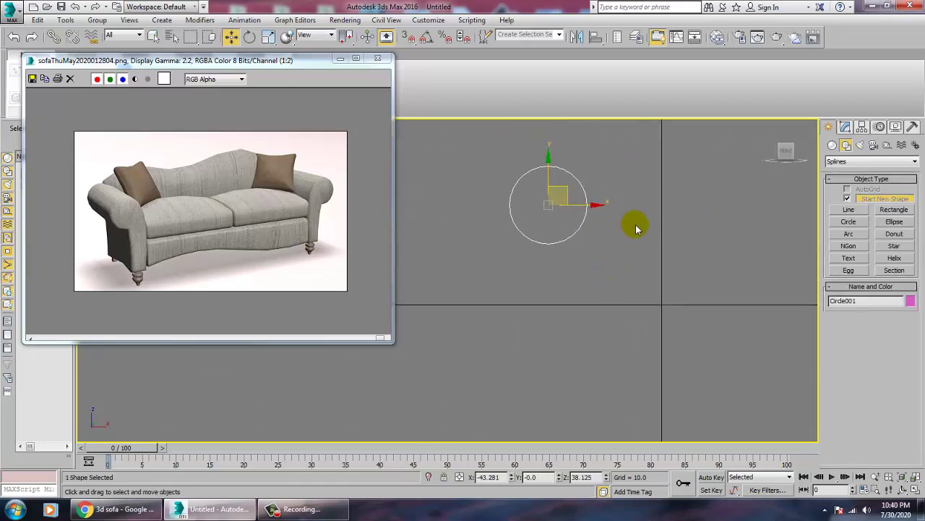
Draw a rectangle about 59 long and 14 wide downward from the circle's centre and align its outer side with the circle's edge
click(894, 209)
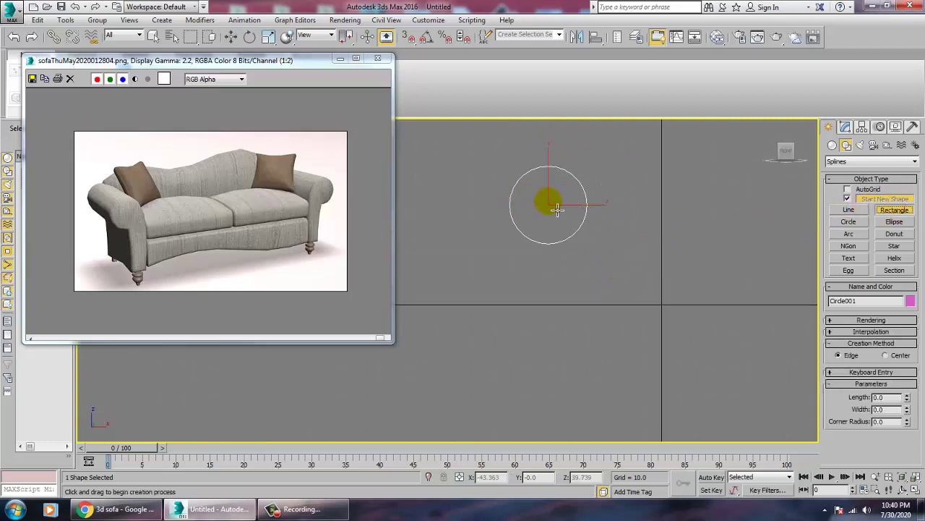
drag(554, 208, 585, 357)
scroll(588, 289, up, 3)
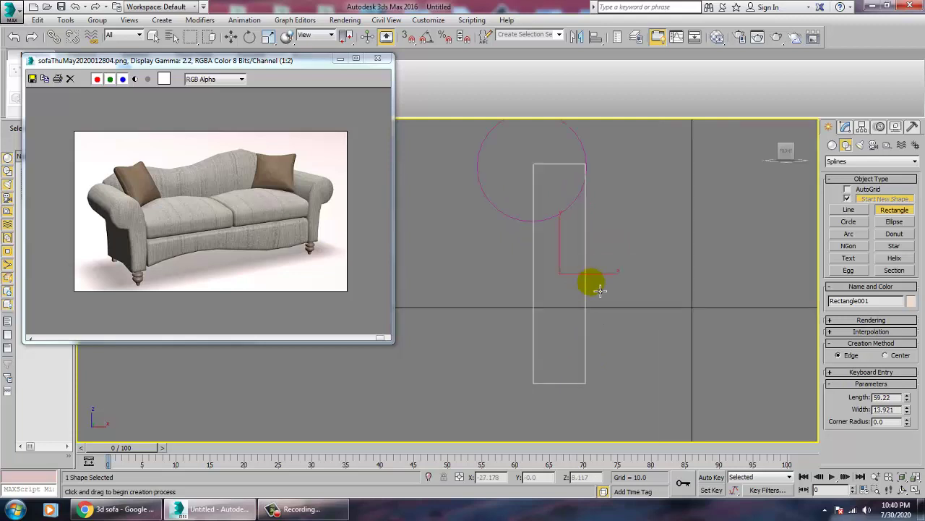
key(w)
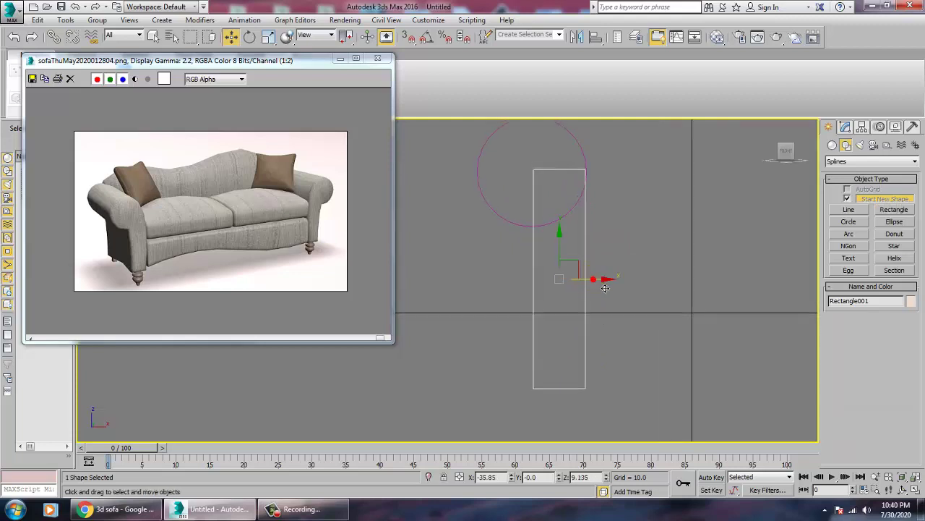
drag(605, 288, 604, 291)
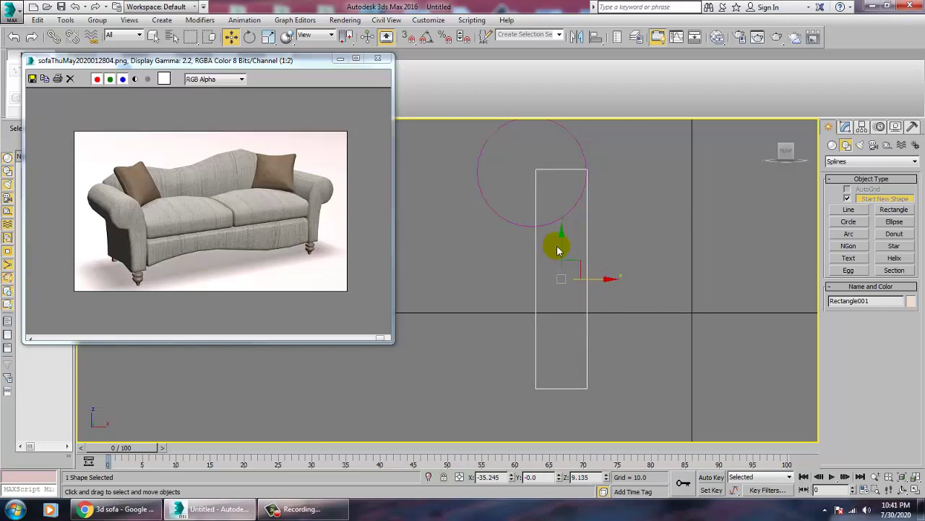
drag(613, 290, 612, 289)
Convert both the circle and the rectangle to editable splines
drag(619, 161, 536, 196)
right_click(532, 218)
mouse_move(568, 336)
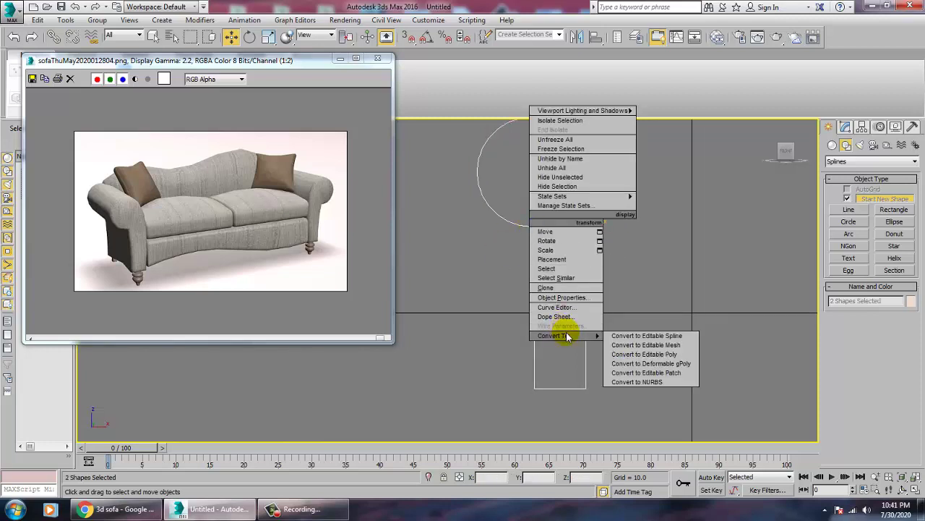
click(640, 335)
click(624, 281)
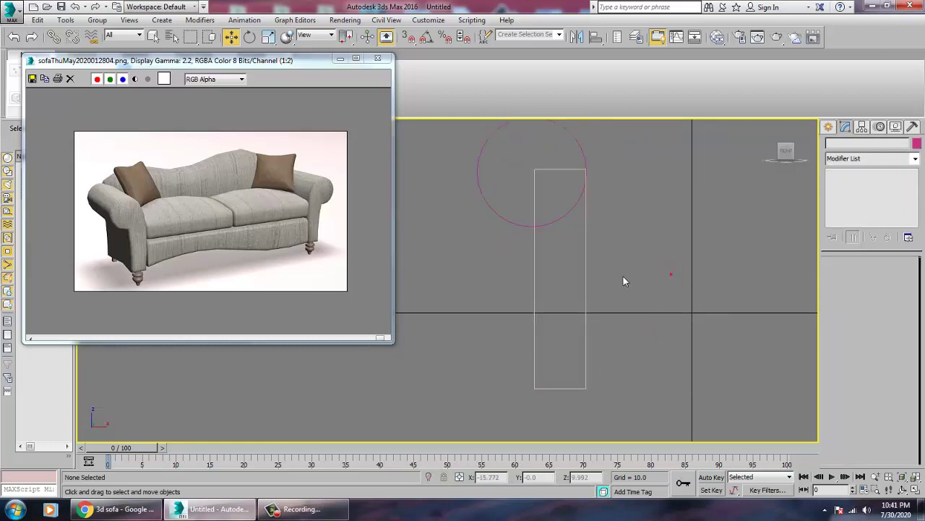
Attach the circle to the rectangle's editable spline
click(587, 288)
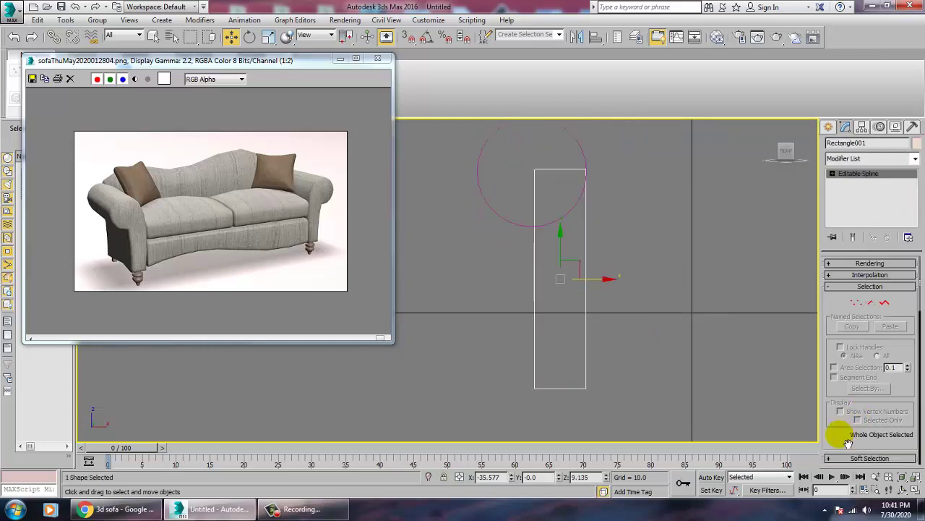
scroll(837, 433, down, 5)
click(846, 334)
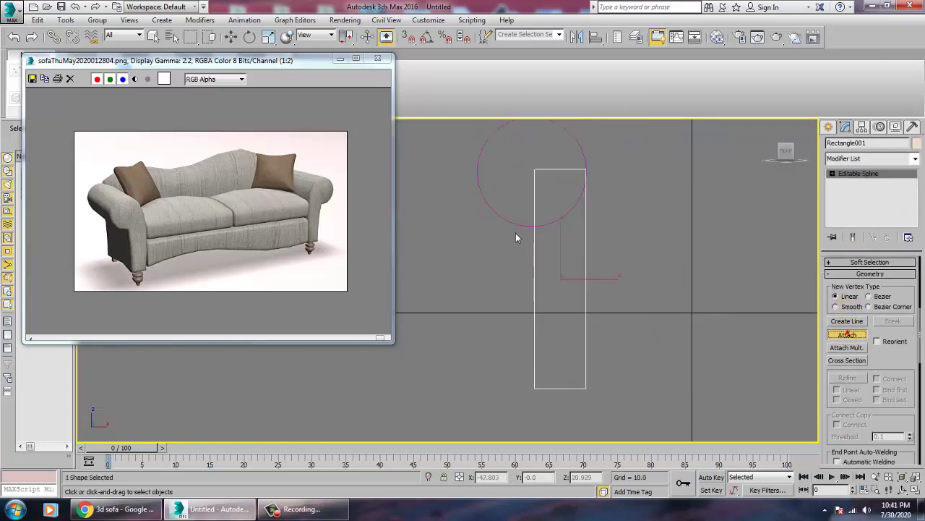
click(524, 238)
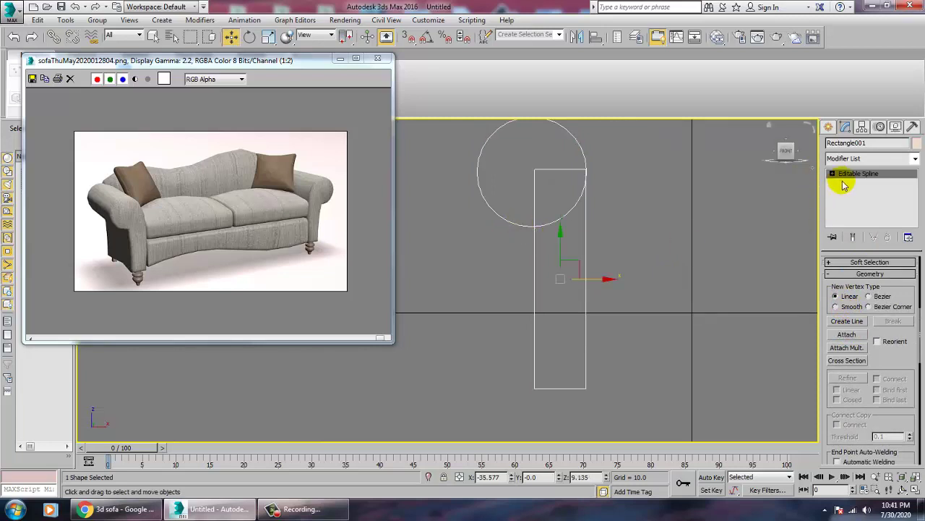
Merge the rectangle spline with the circle using a Boolean union to form one sofa arm profile
click(832, 175)
click(856, 192)
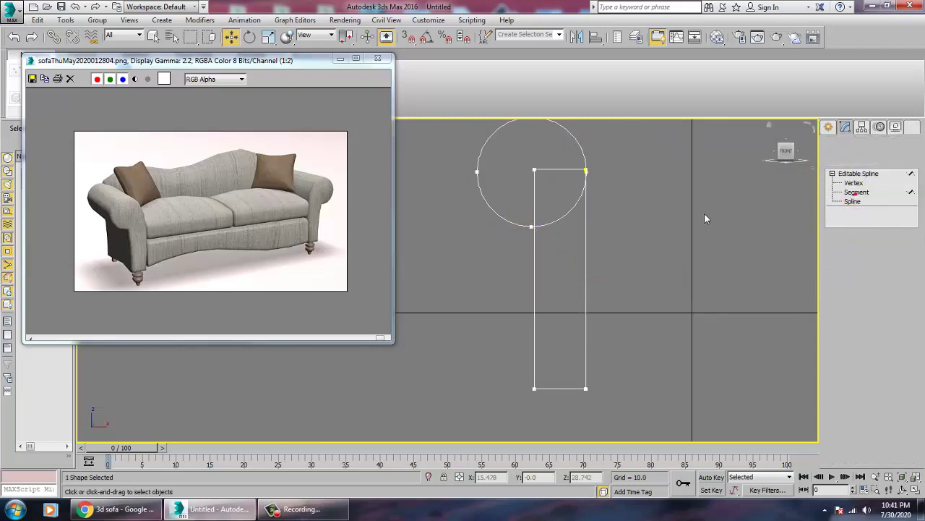
click(542, 211)
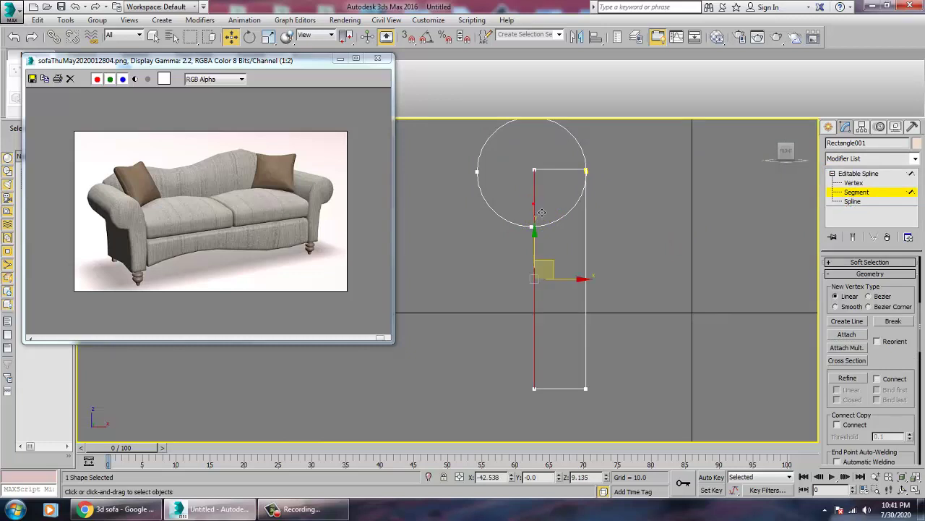
click(852, 201)
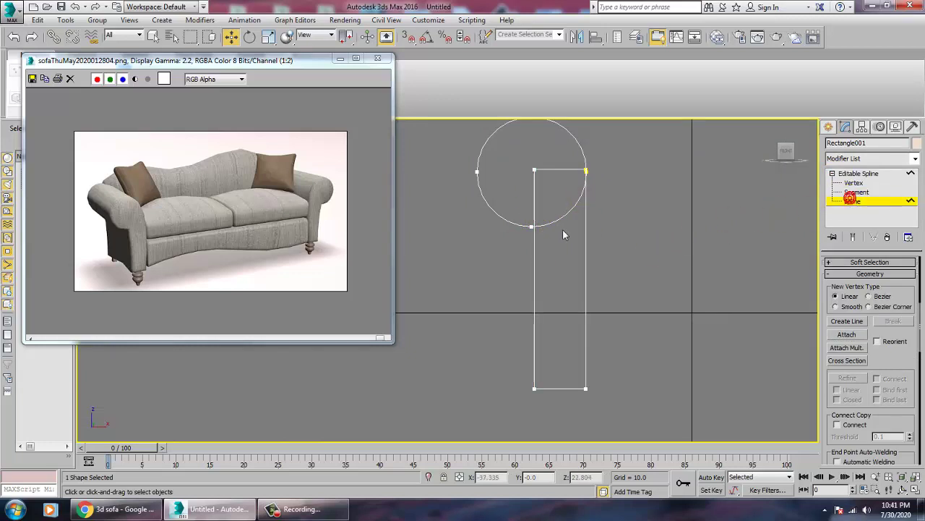
click(594, 239)
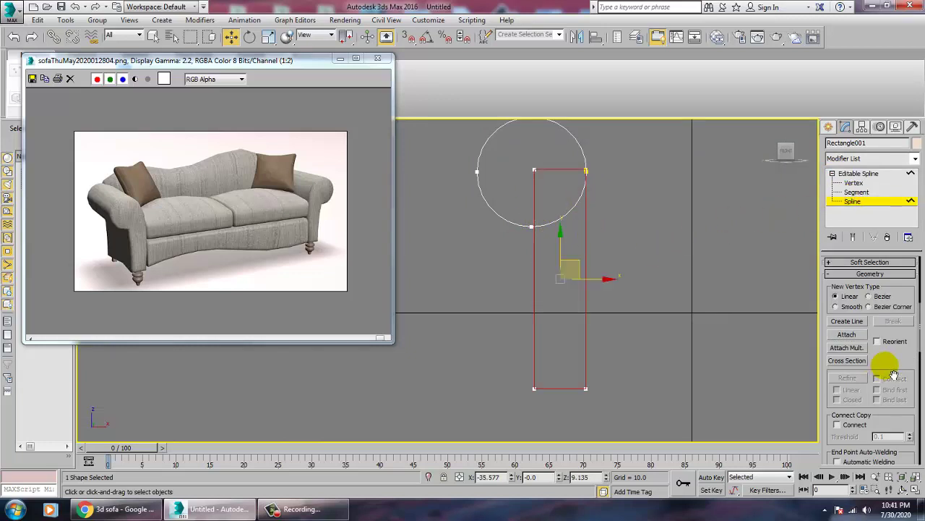
drag(901, 371, 892, 273)
drag(837, 446, 852, 314)
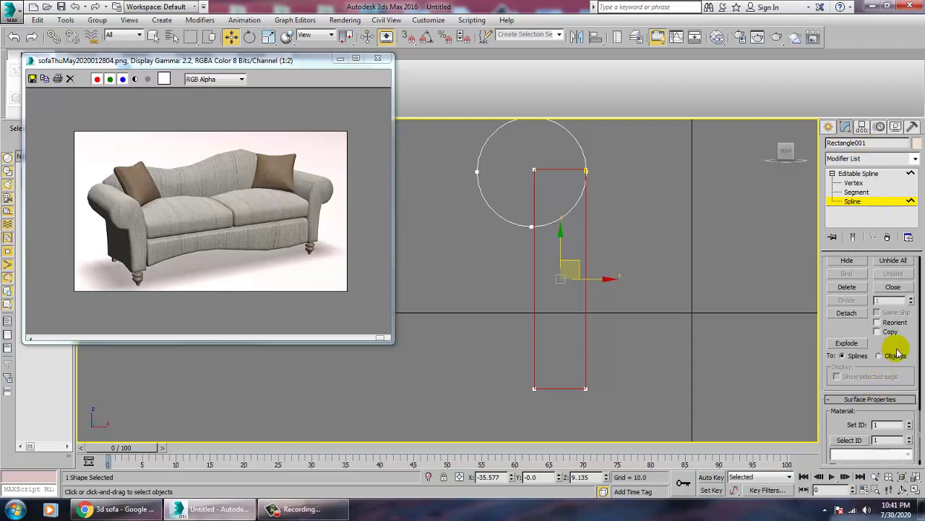
mouse_move(903, 344)
mouse_down()
mouse_move(901, 201)
mouse_move(900, 345)
mouse_up()
scroll(897, 351, up, 2)
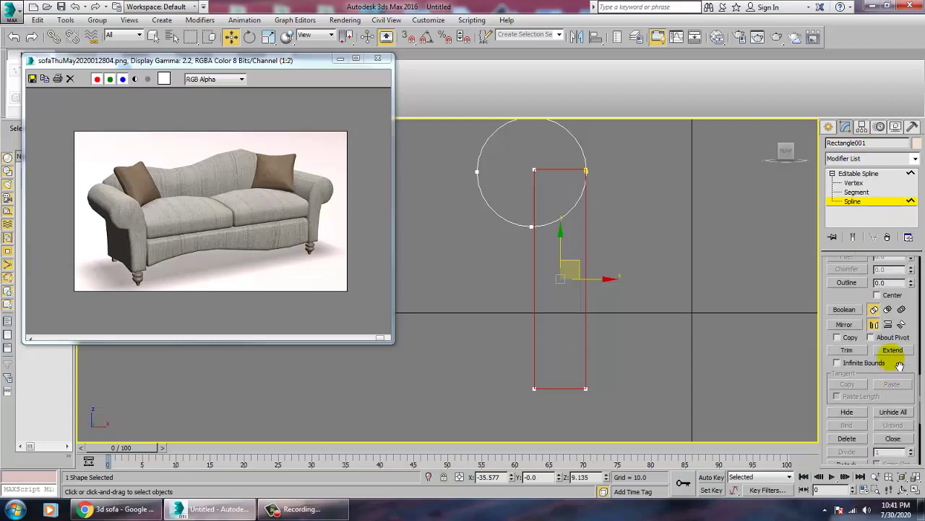
click(845, 317)
click(556, 220)
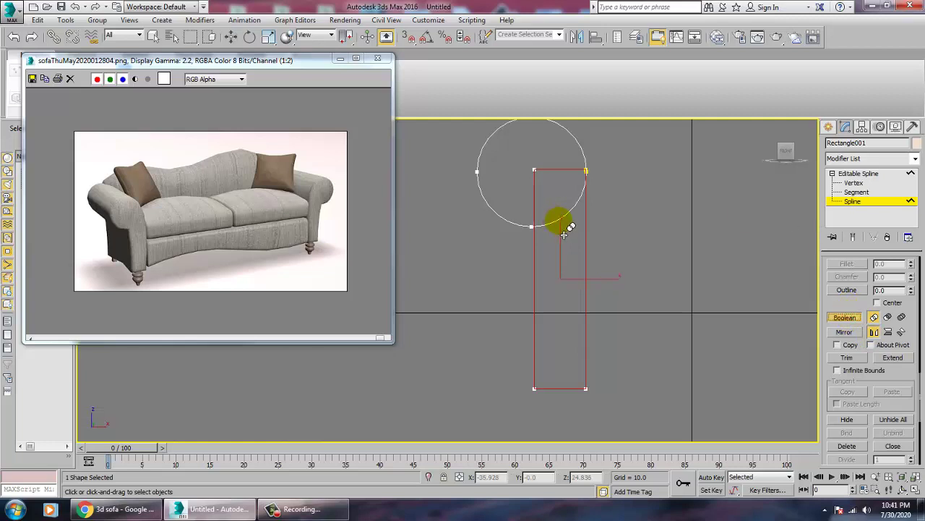
middle_drag(615, 268, 622, 315)
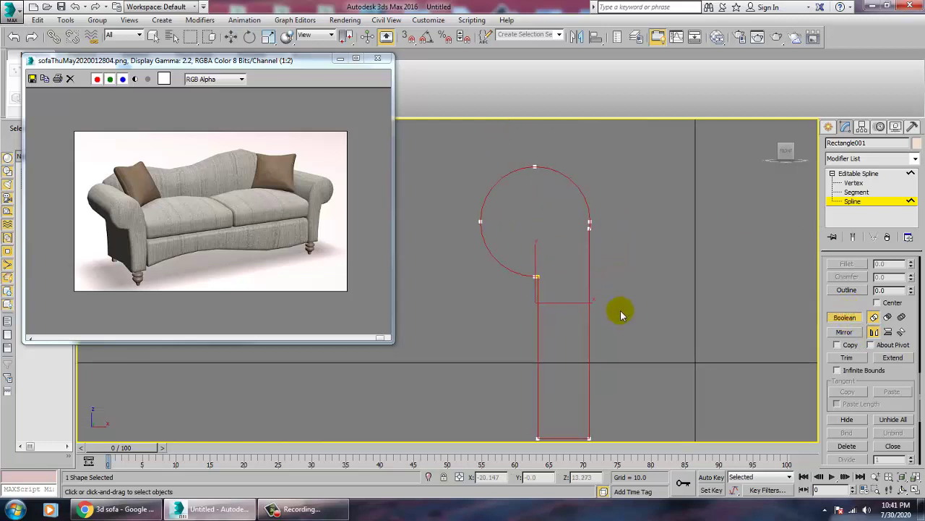
right_click(619, 302)
Rotate the vertices of the arm profile's rounded top slightly counterclockwise so the arm tilts outward
middle_drag(614, 244, 606, 192)
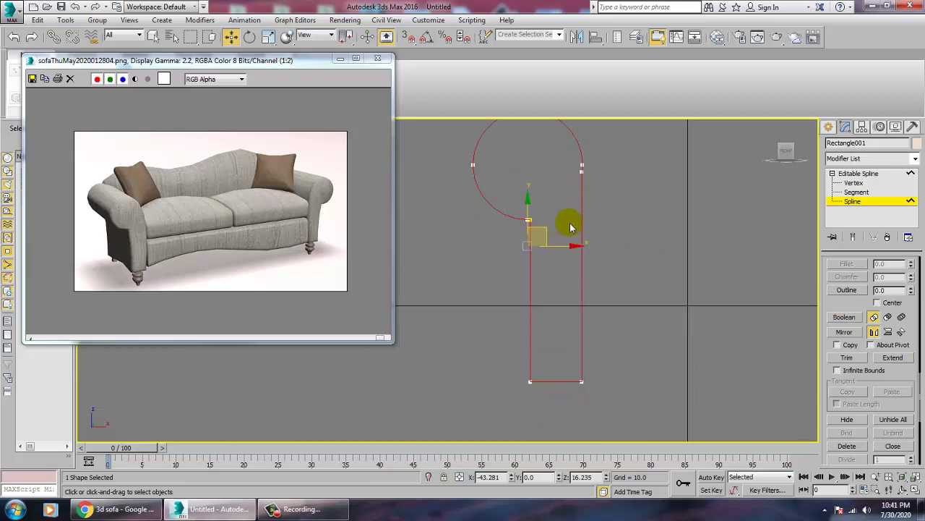
middle_drag(598, 226, 620, 308)
key(1)
key(1)
click(452, 163)
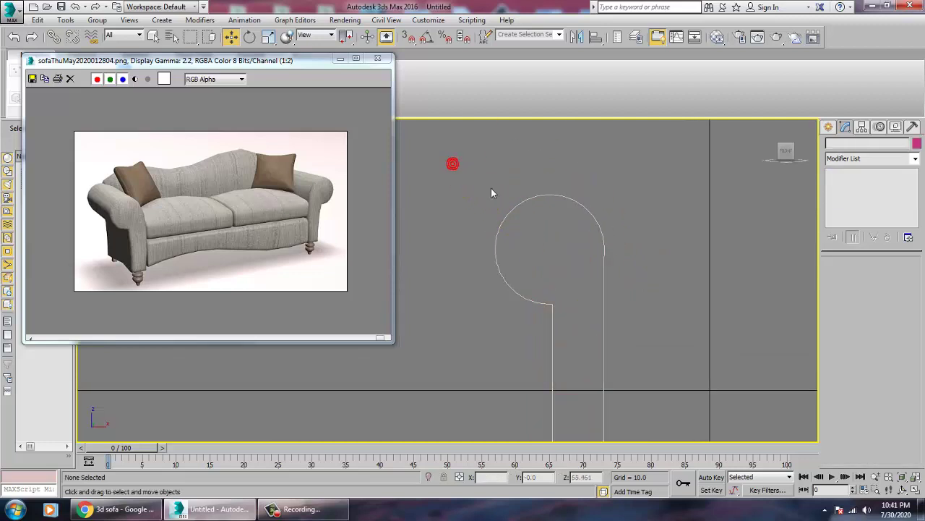
click(510, 219)
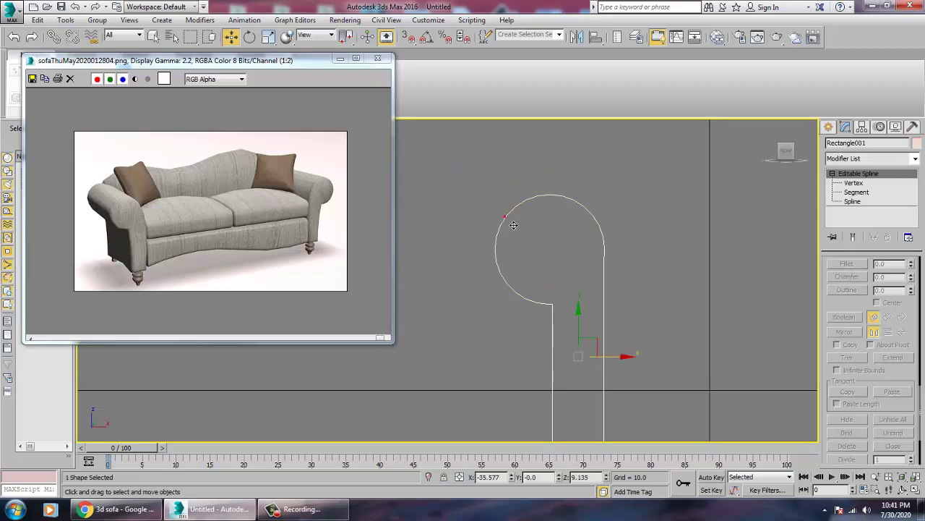
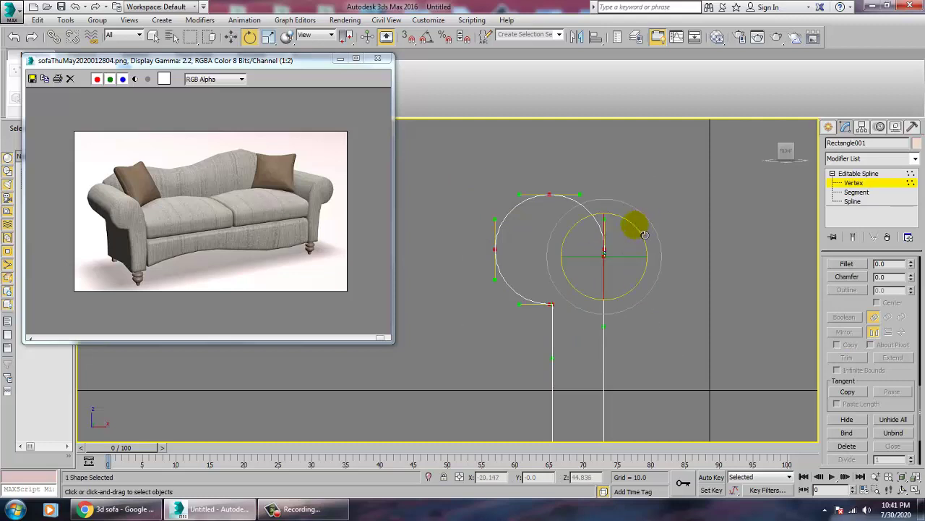
drag(652, 227, 634, 221)
key(w)
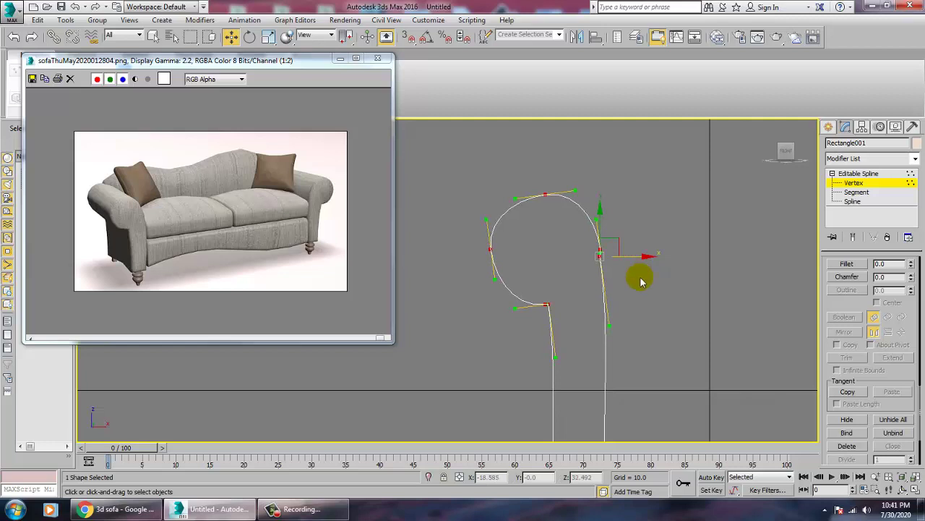
middle_drag(639, 275, 628, 158)
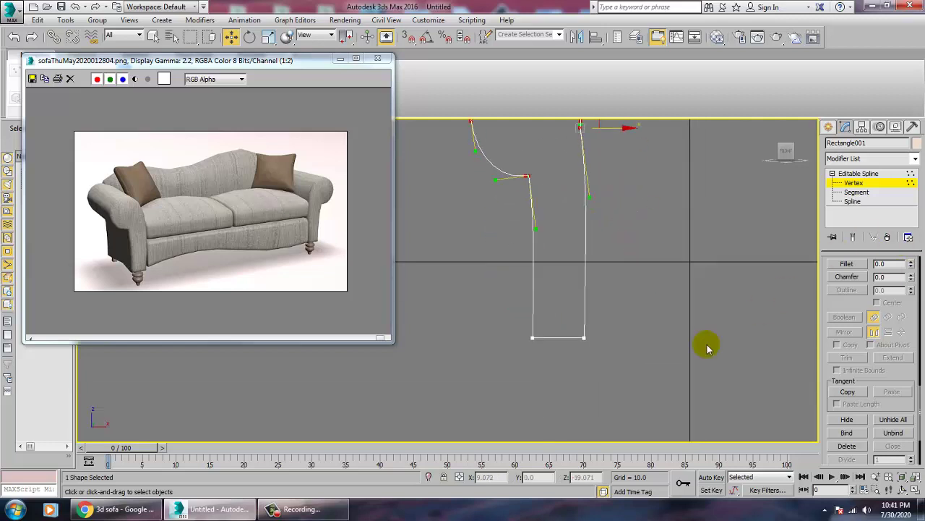
Apply an Extrude modifier to the whole arm profile with an amount of 67.5
key(alt+w)
middle_click(677, 368)
key(alt+w)
scroll(623, 341, down, 4)
alt+middle_drag(622, 342, 605, 325)
middle_drag(606, 325, 651, 352)
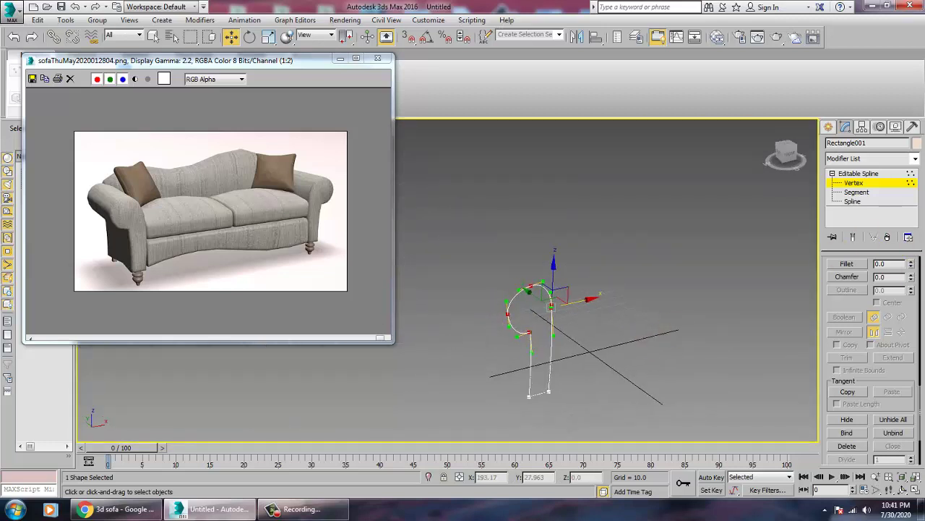
click(876, 175)
click(915, 160)
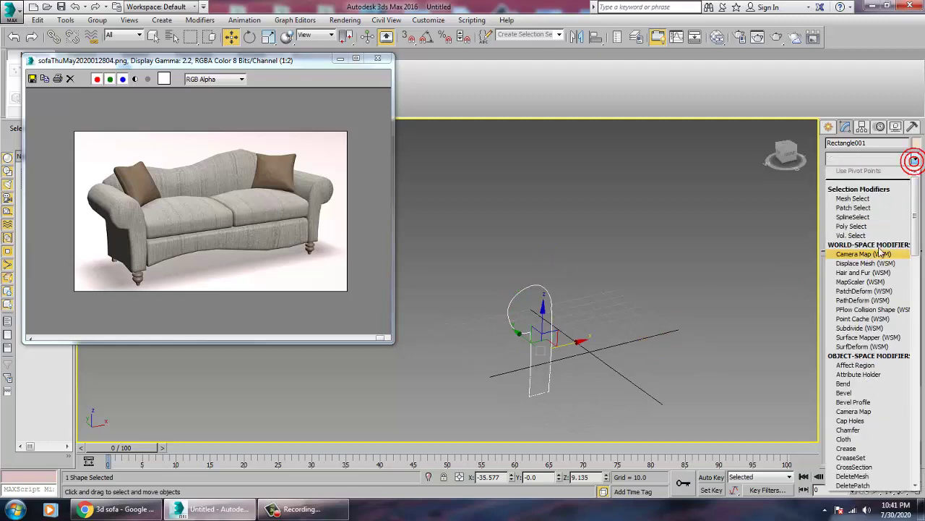
key(e)
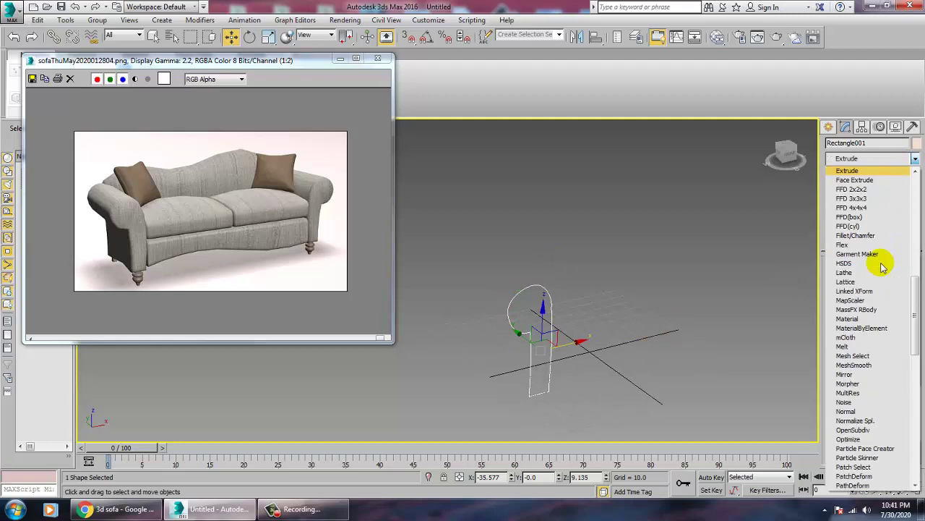
key(Return)
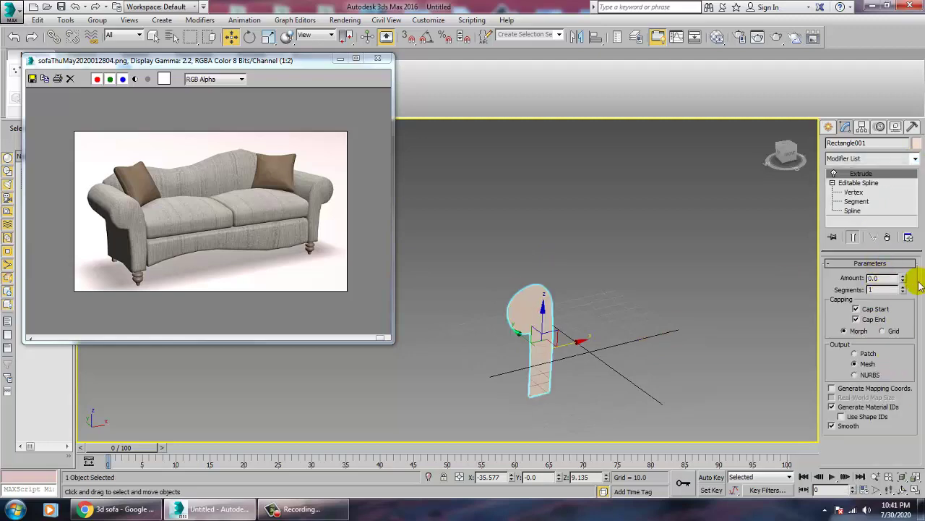
drag(902, 281, 894, 199)
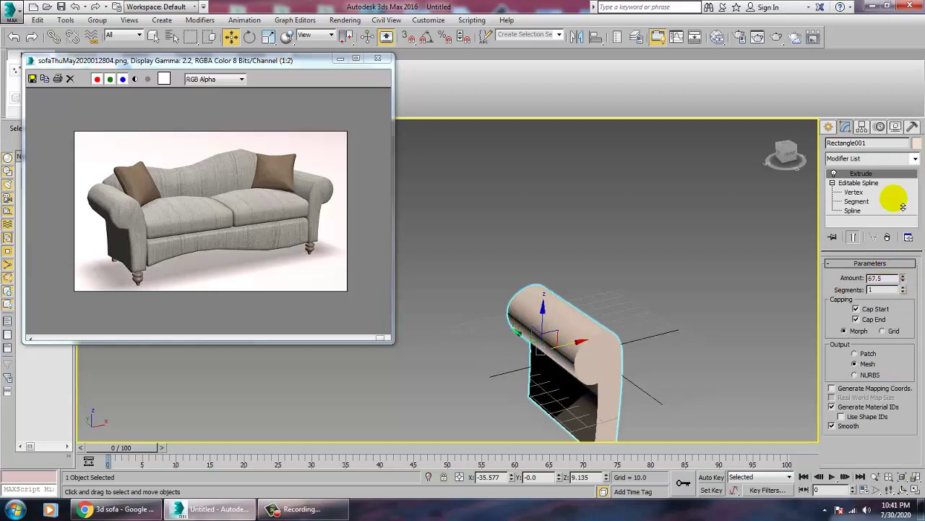
Raise the extruded arm along Z to about 41.2 and display its edges over the shaded surface
alt+middle_drag(641, 337, 515, 327)
drag(568, 331, 568, 270)
alt+middle_drag(587, 304, 634, 359)
scroll(569, 330, up, 6)
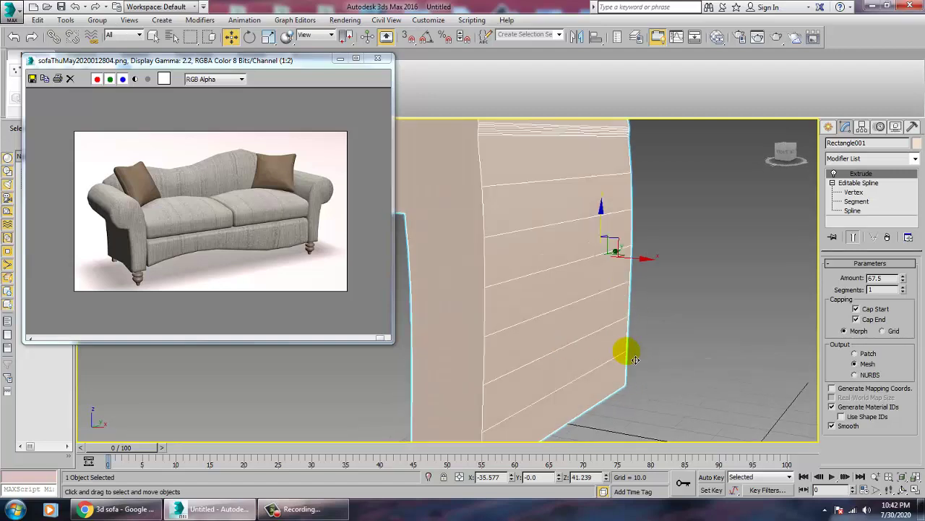
Create a box about 67.6 long and 174 wide in the top view, starting at the arm's inner side, as the seat base
key(alt+w)
right_click(595, 258)
right_click(433, 377)
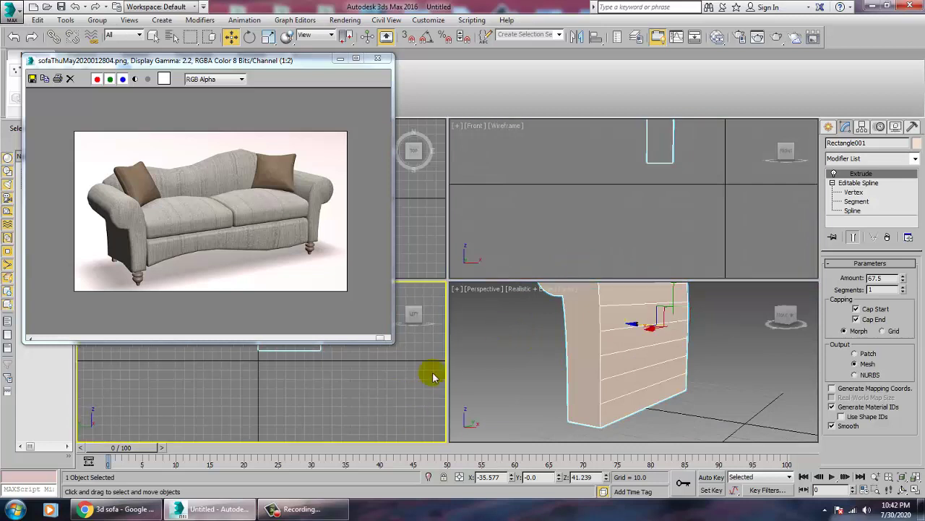
right_click(636, 222)
key(alt+w)
middle_drag(678, 225, 587, 304)
scroll(636, 299, down, 3)
key(alt+w)
click(434, 265)
key(alt+w)
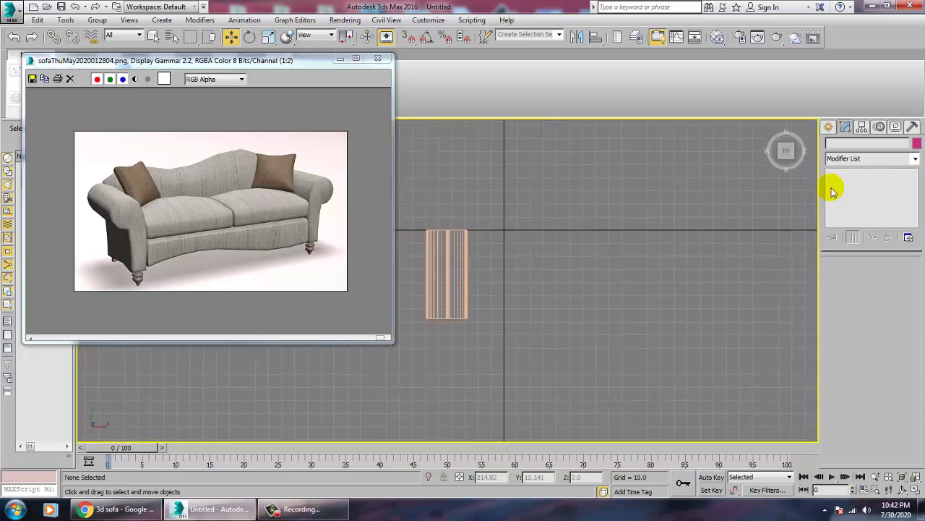
click(828, 126)
click(833, 145)
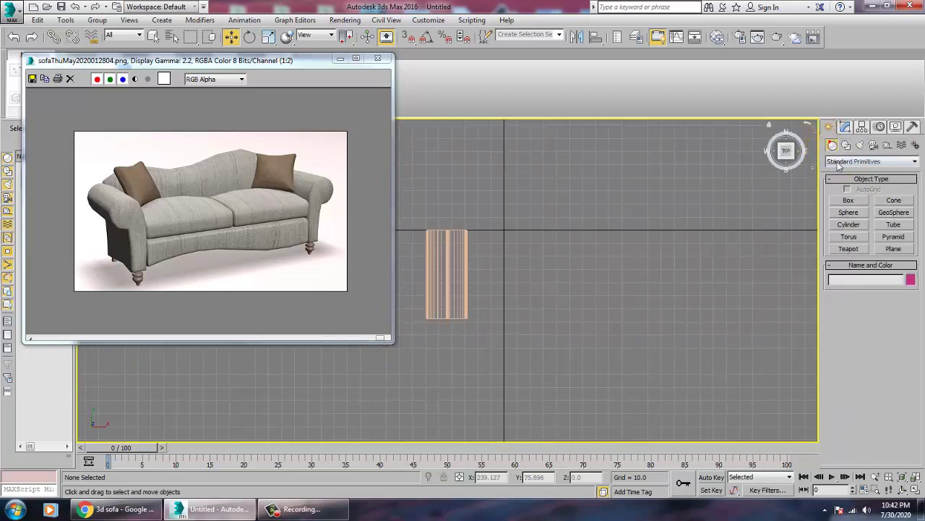
click(851, 200)
drag(468, 231, 705, 326)
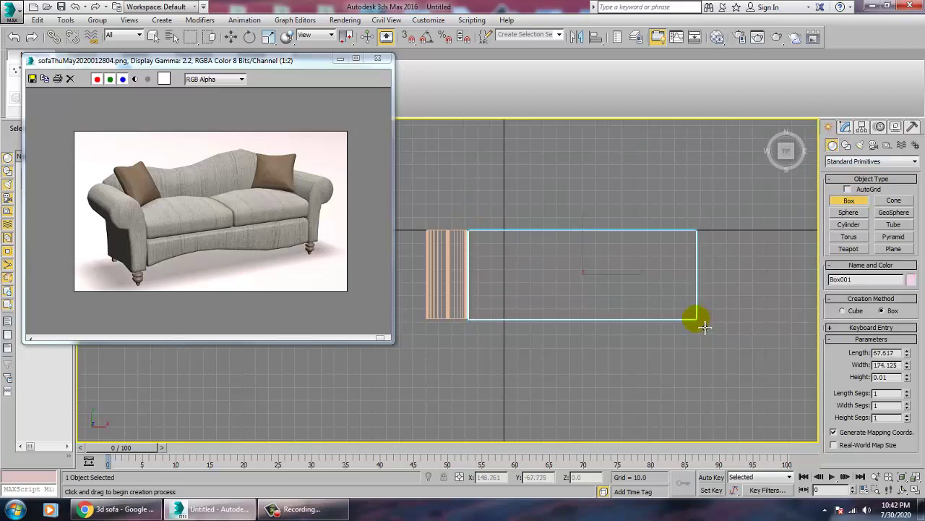
click(704, 311)
key(w)
Raise the seat base along Z to about 12.35 and shift it along X to about 57.5, against the arm
key(alt+w)
right_click(683, 343)
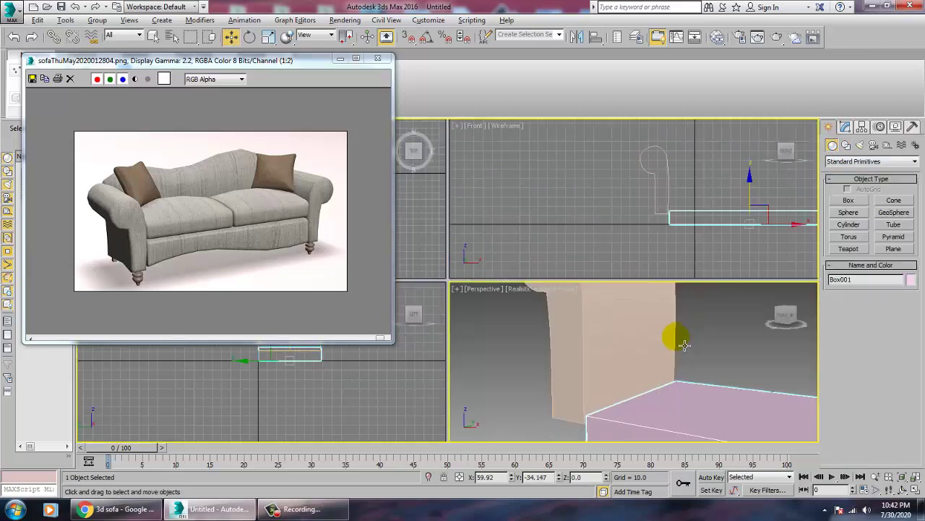
key(alt+w)
scroll(679, 325, down, 8)
scroll(658, 318, up, 4)
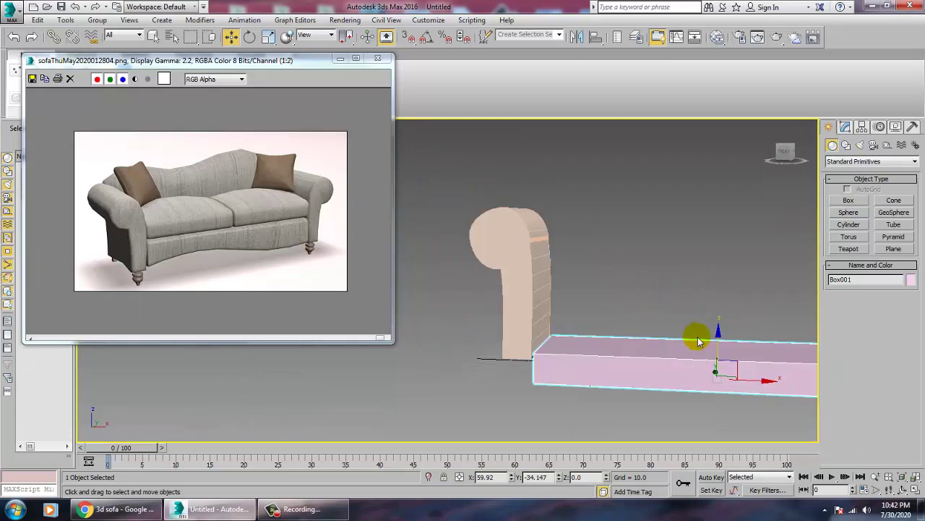
mouse_move(725, 338)
mouse_down()
mouse_move(728, 311)
mouse_move(730, 325)
mouse_up()
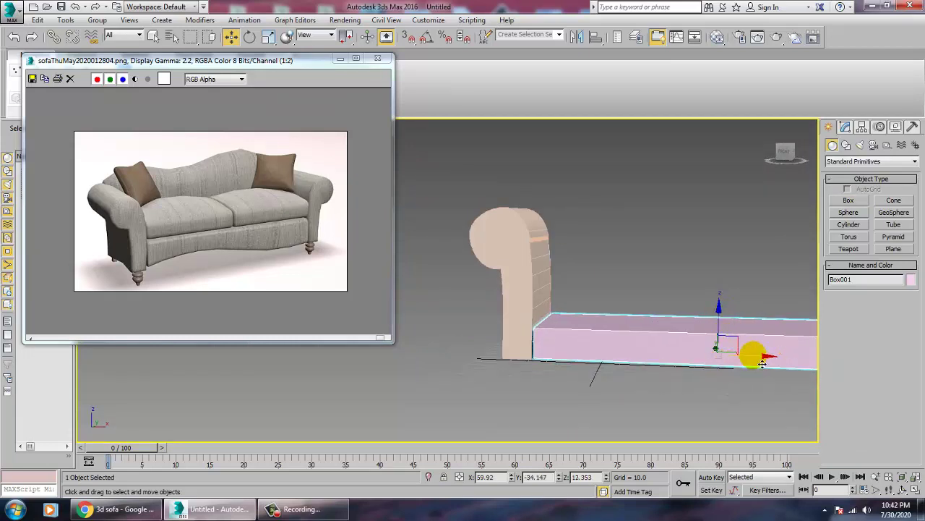
drag(758, 362, 756, 362)
Convert the seat base box to an Editable Poly
middle_drag(754, 361, 634, 337)
middle_drag(539, 329, 616, 325)
right_click(548, 304)
mouse_move(590, 419)
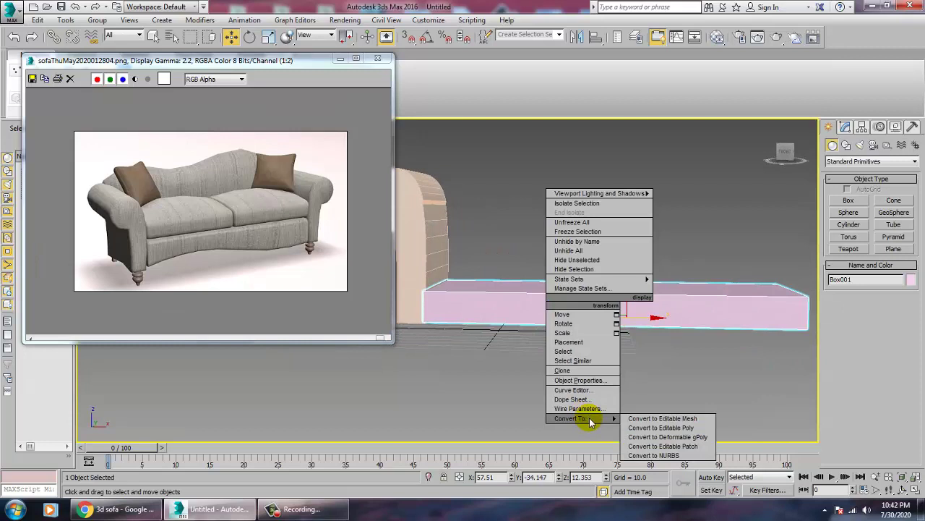
click(664, 427)
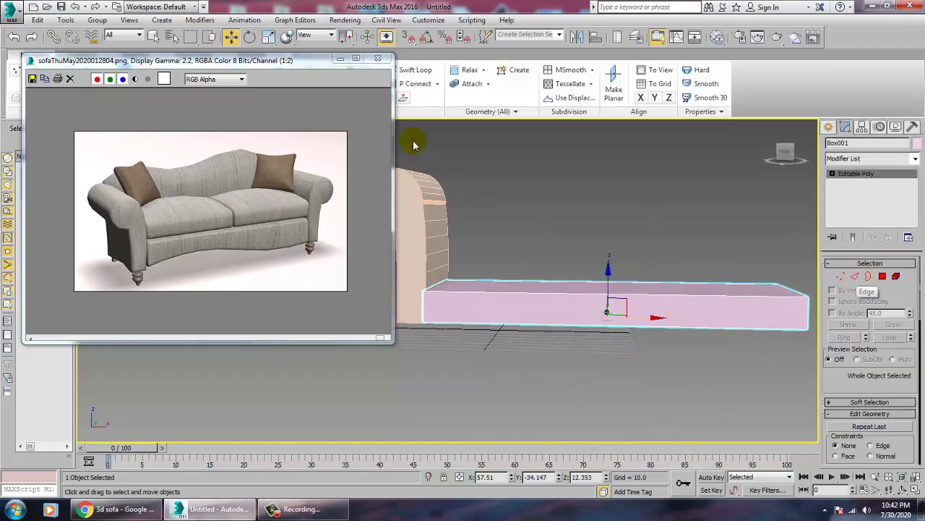
Select the seat base's four lengthwise edges and connect them with 8 segments
click(854, 276)
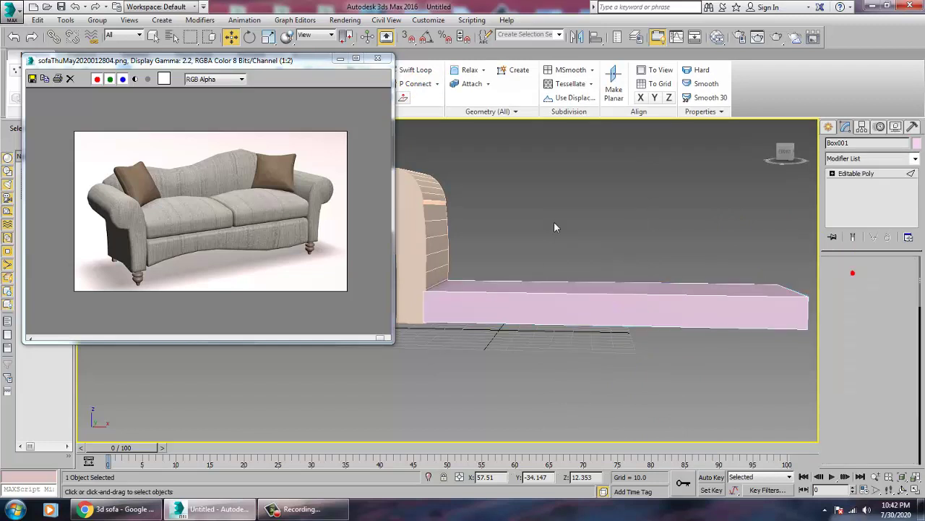
drag(554, 222, 756, 331)
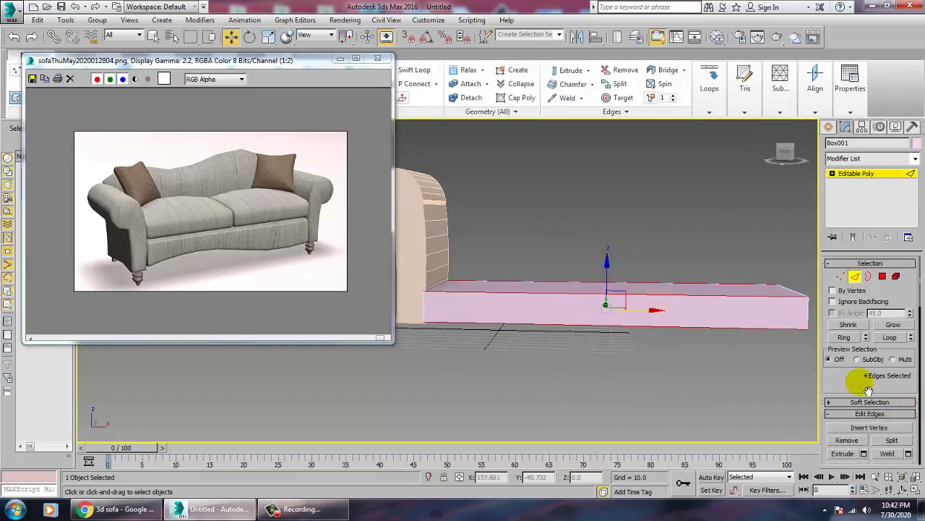
drag(861, 382, 864, 299)
click(908, 395)
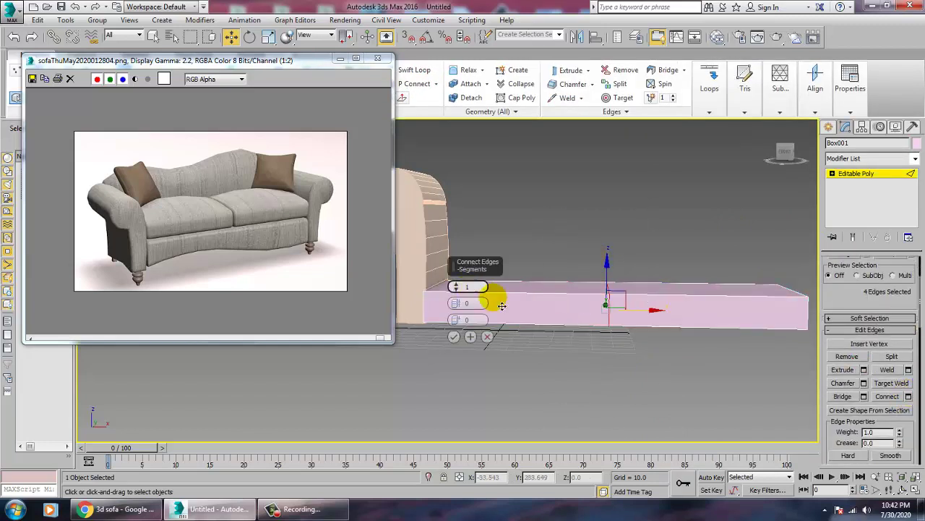
drag(461, 286, 454, 272)
click(454, 337)
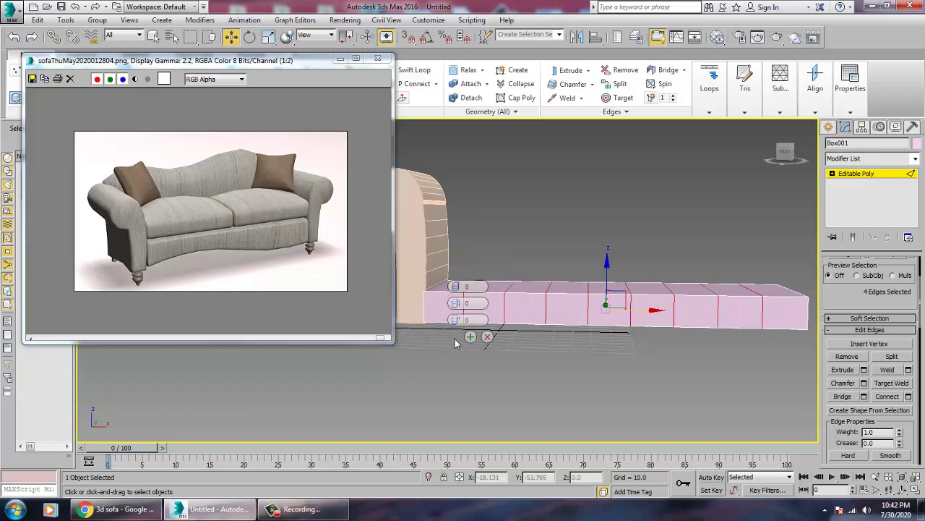
Move the seat base's lower vertices vertically in the front view, raising those near the arm and lowering those toward the far end in a wavy curve
key(alt+w)
right_click(694, 225)
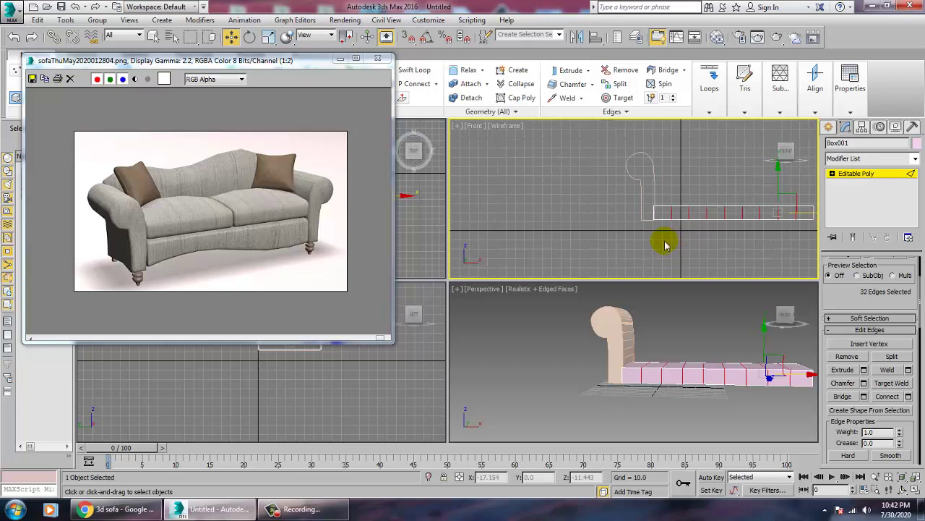
key(alt+w)
key(1)
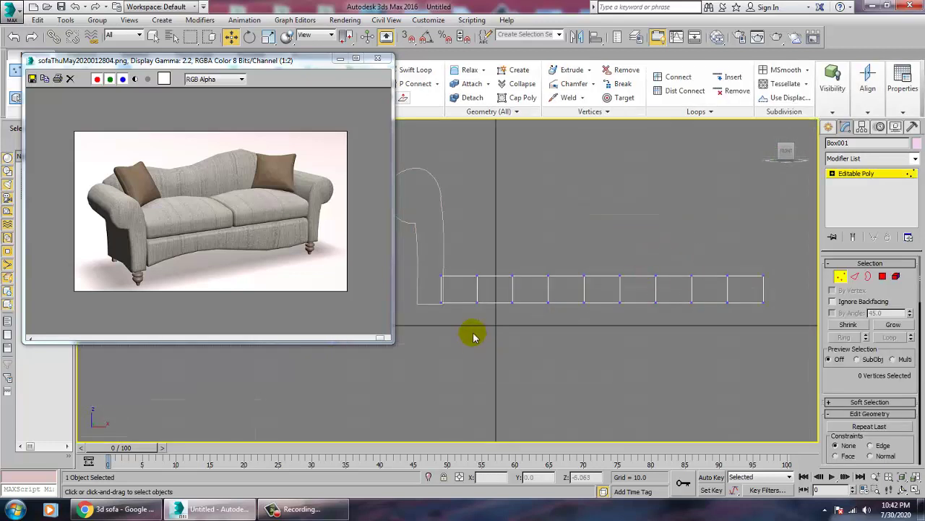
drag(639, 297, 550, 272)
drag(731, 336, 729, 332)
click(705, 289)
drag(701, 283, 697, 312)
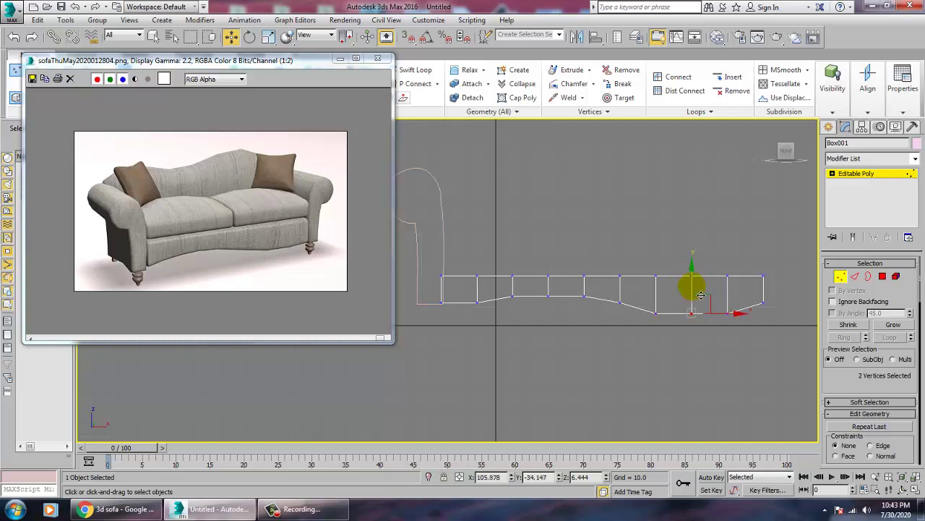
click(685, 319)
drag(551, 291, 551, 290)
drag(484, 308, 479, 326)
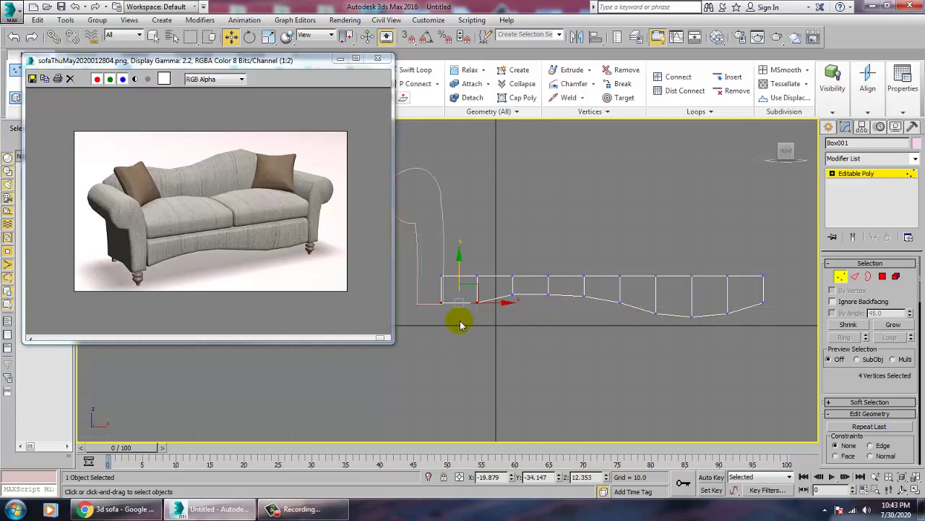
middle_drag(644, 300, 591, 297)
click(853, 174)
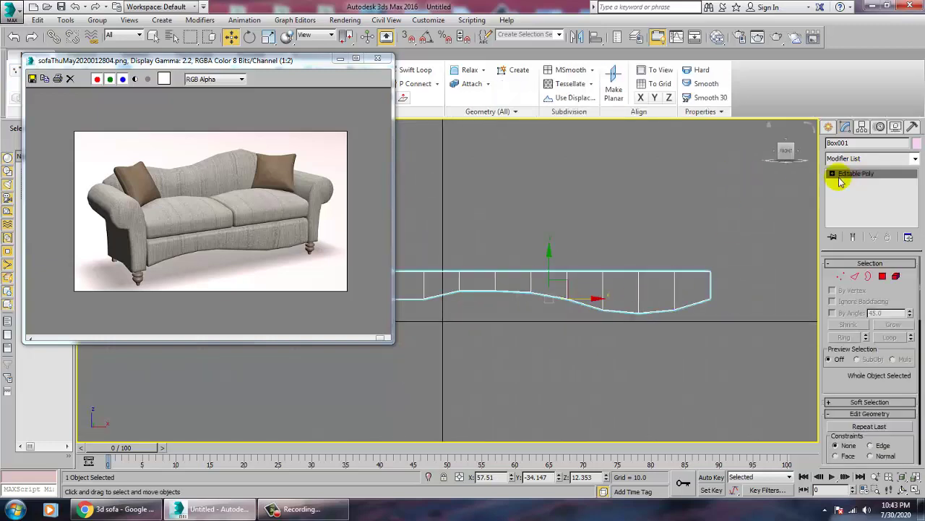
Save the scene to the Desktop as sofa
key(ctrl+s)
click(34, 112)
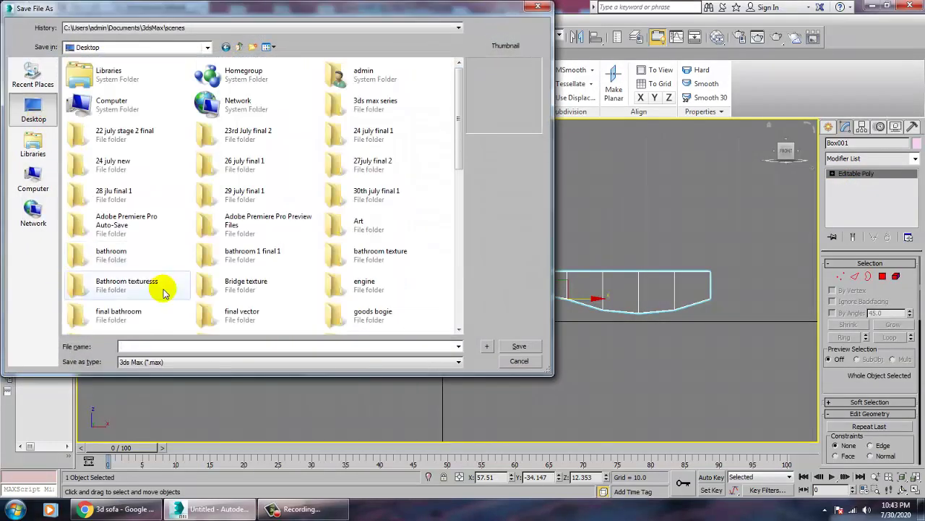
text(sofa)
key(Return)
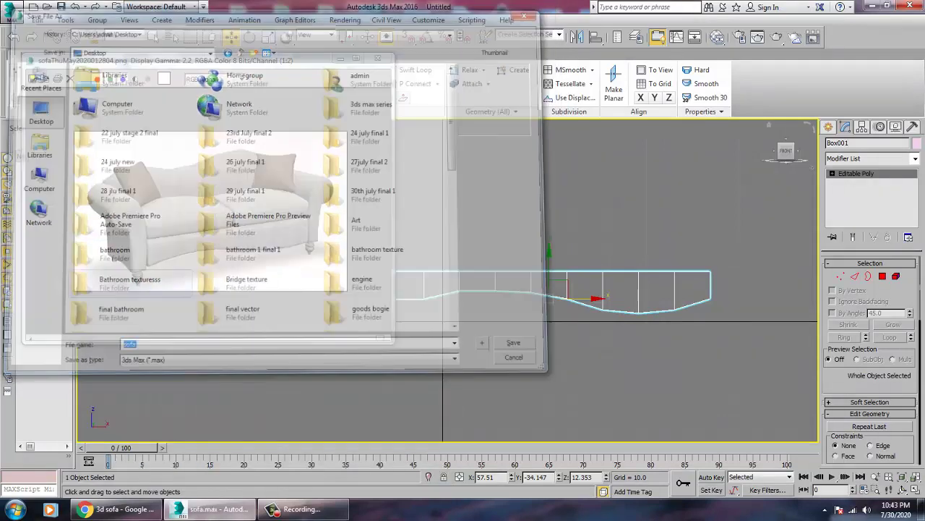
middle_drag(573, 263, 641, 269)
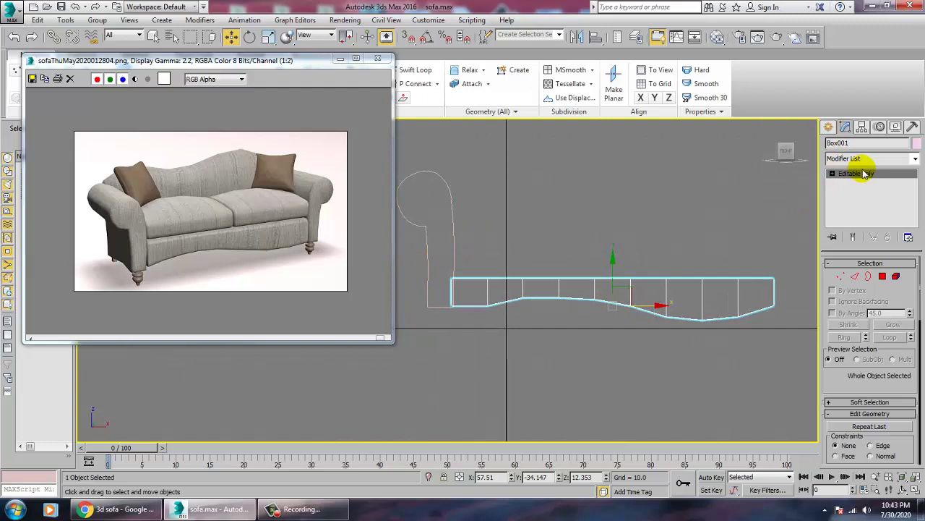
key(1)
click(860, 182)
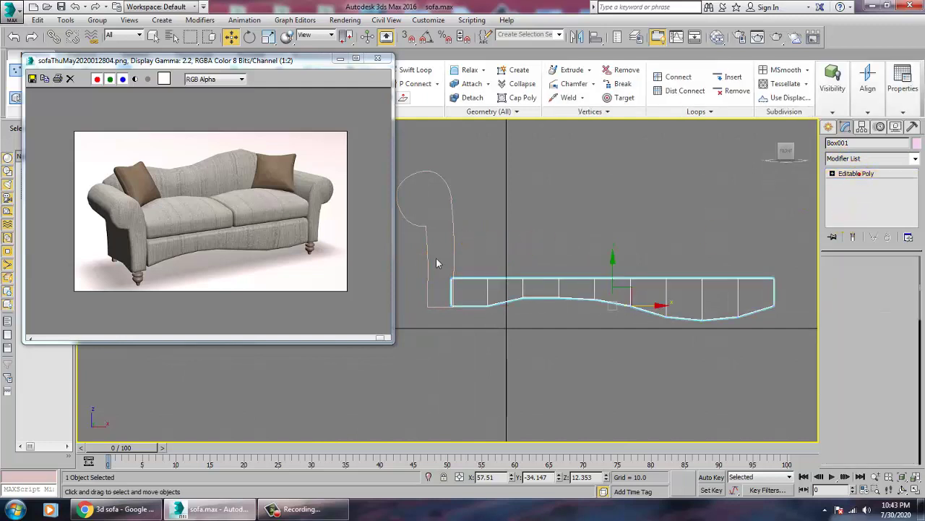
click(455, 251)
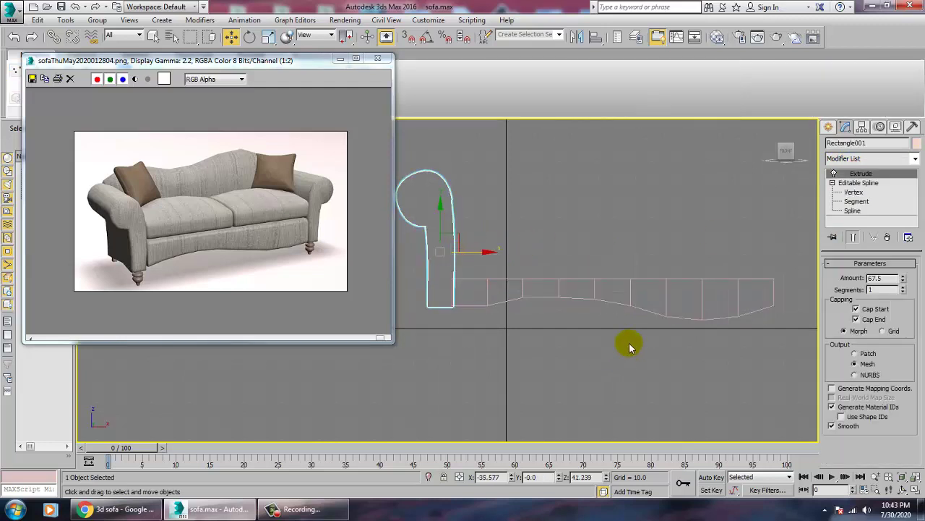
Assign the same gray object color to both the arm and the seat base
key(alt+w)
right_click(665, 355)
key(alt+w)
alt+middle_drag(665, 355, 674, 367)
click(571, 302)
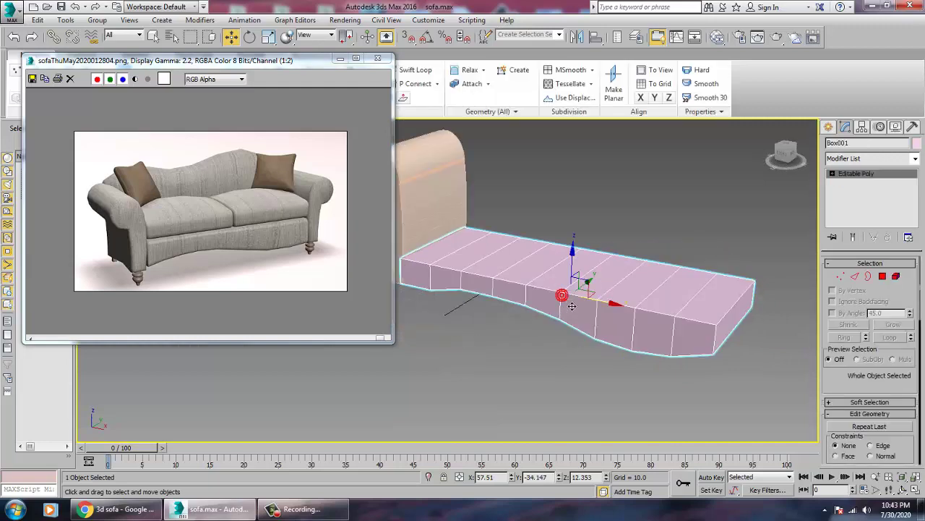
key(ctrl+a)
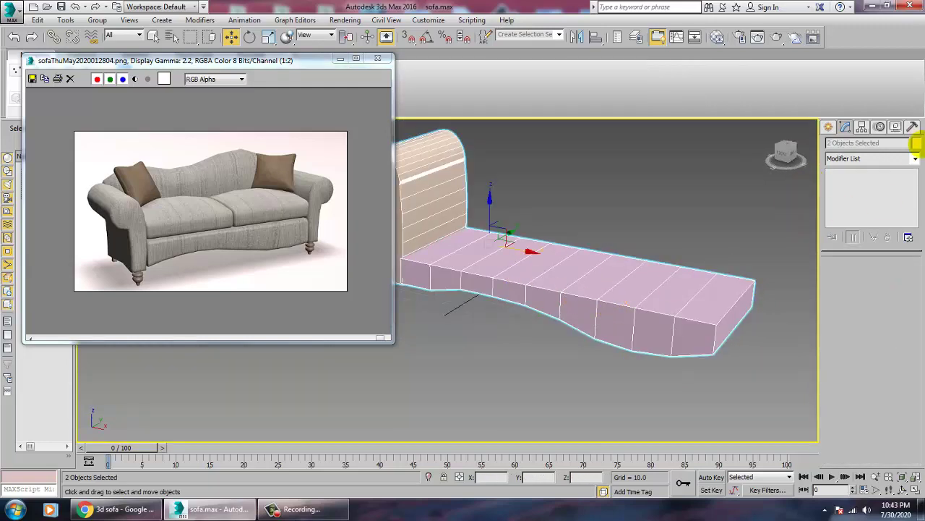
click(915, 144)
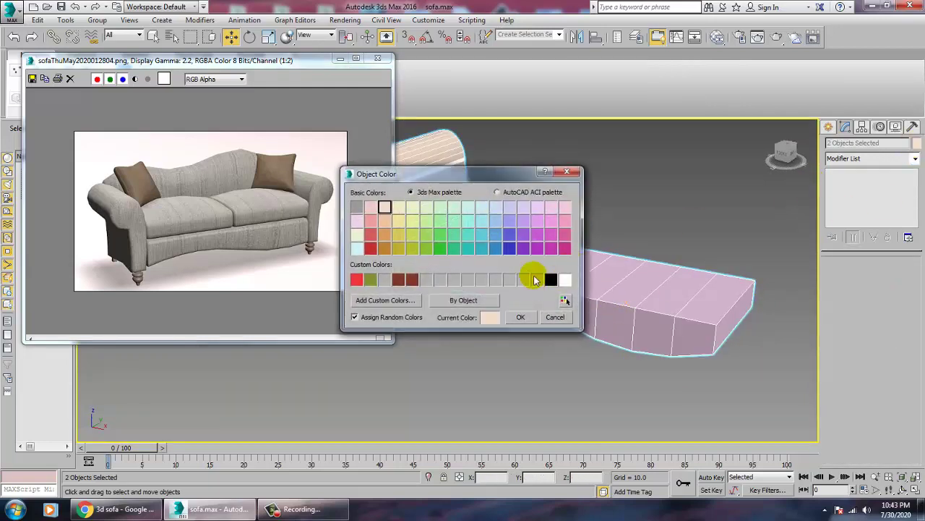
click(521, 317)
Insert an edge loop around the seat base just below its top edge with Swift Loop
click(647, 331)
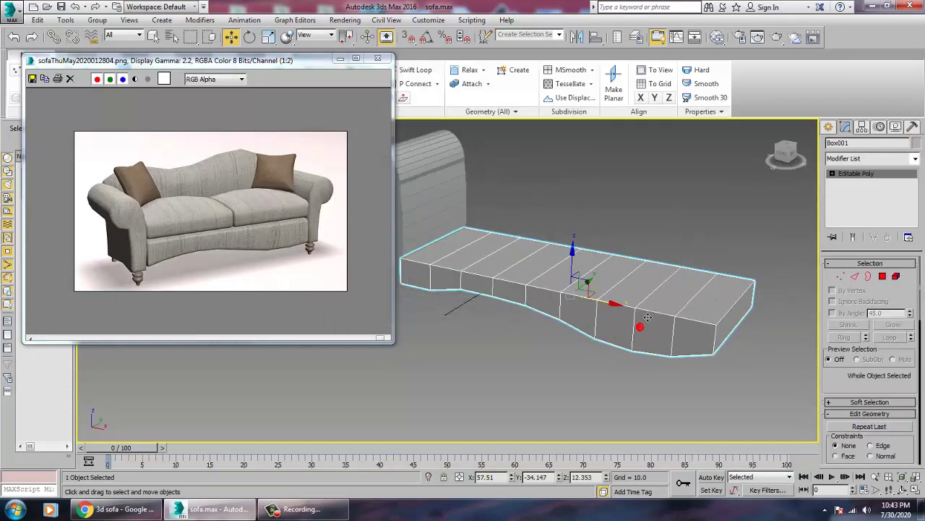
click(416, 69)
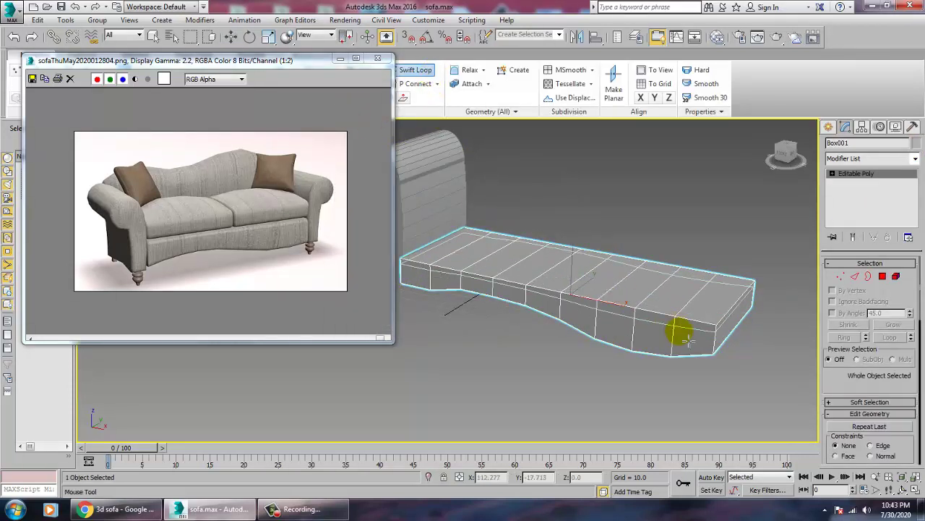
click(719, 333)
key(w)
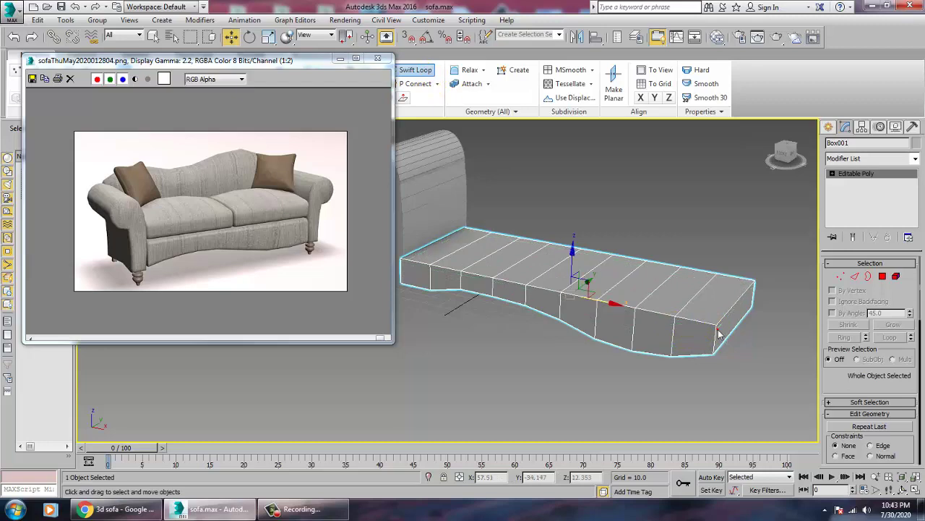
alt+middle_drag(719, 333, 700, 310)
scroll(699, 310, up, 4)
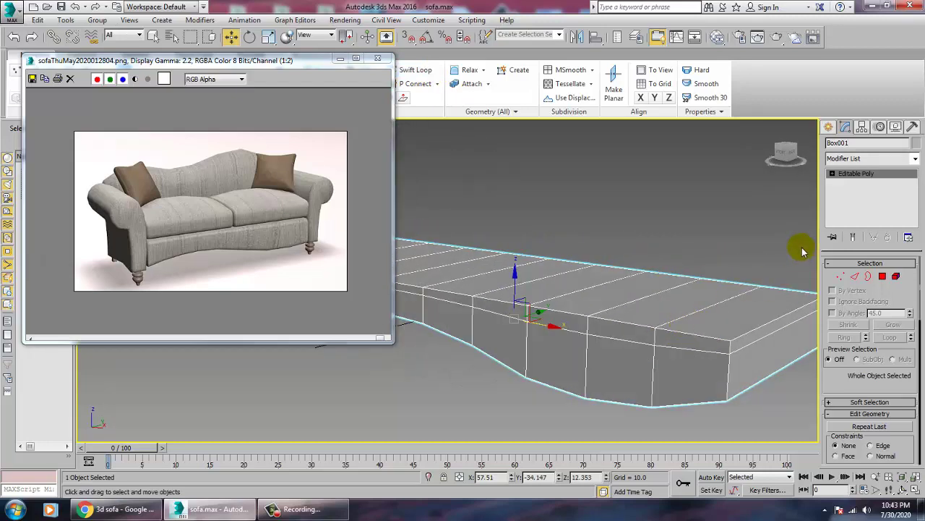
Select all perimeter edges of the seat base's top face and chamfer them by 1.0 with one segment
click(854, 277)
double_click(723, 341)
double_click(726, 345)
ctrl+double_click(768, 337)
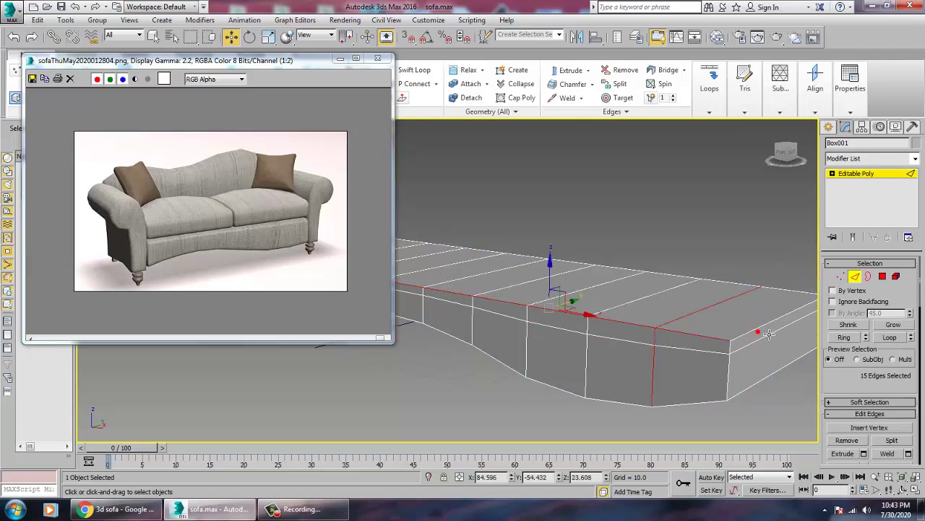
alt+double_click(759, 334)
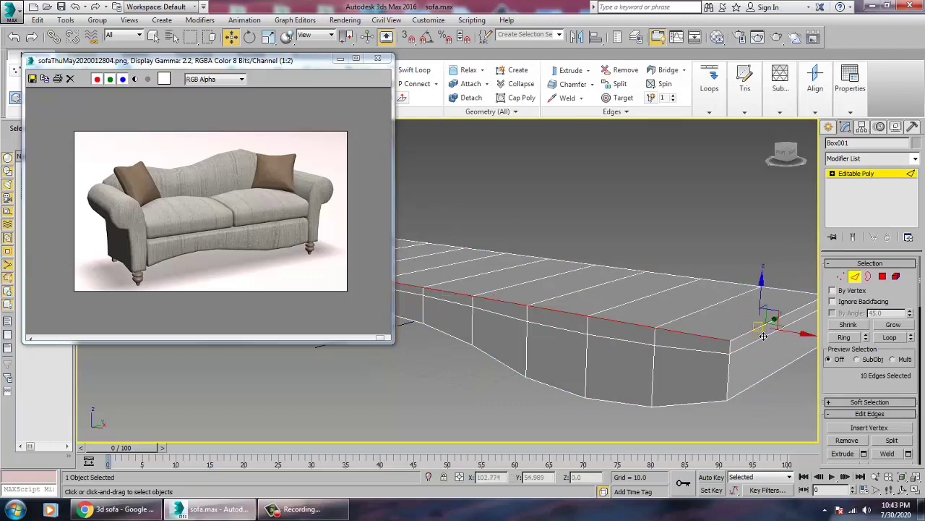
ctrl+double_click(800, 298)
middle_drag(592, 240, 789, 289)
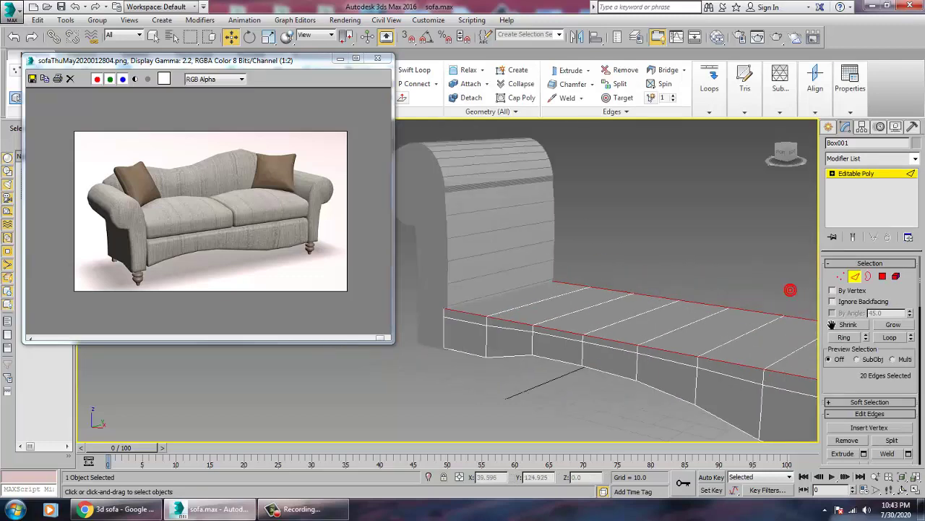
alt+middle_drag(568, 279, 601, 282)
key(F3)
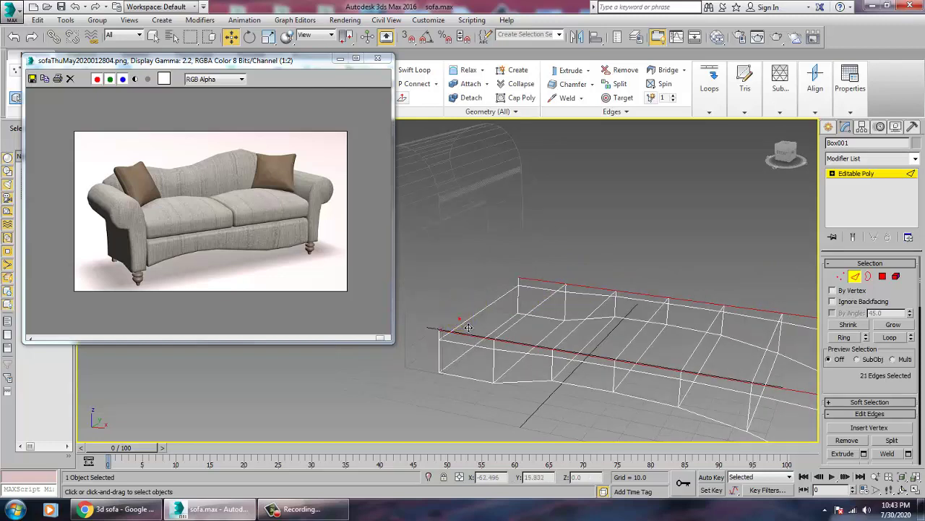
alt+middle_drag(481, 316, 794, 460)
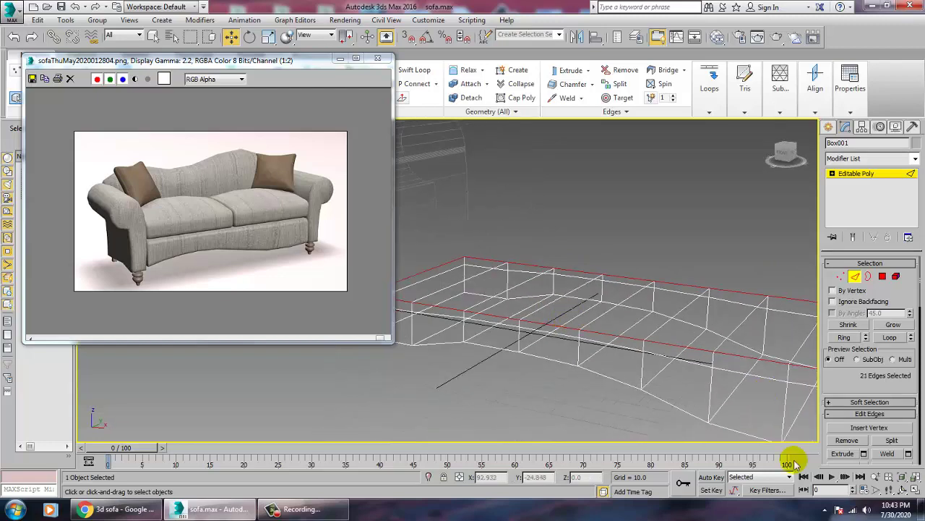
scroll(867, 391, down, 3)
click(864, 394)
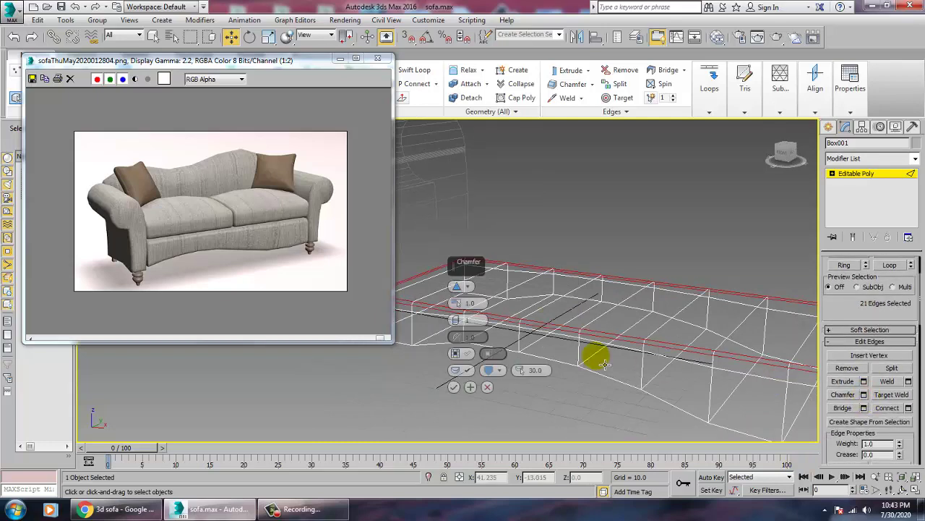
click(453, 388)
key(F3)
mouse_move(452, 388)
alt+middle_down()
mouse_move(537, 368)
mouse_move(723, 371)
mouse_move(630, 352)
mouse_move(666, 366)
alt+middle_up()
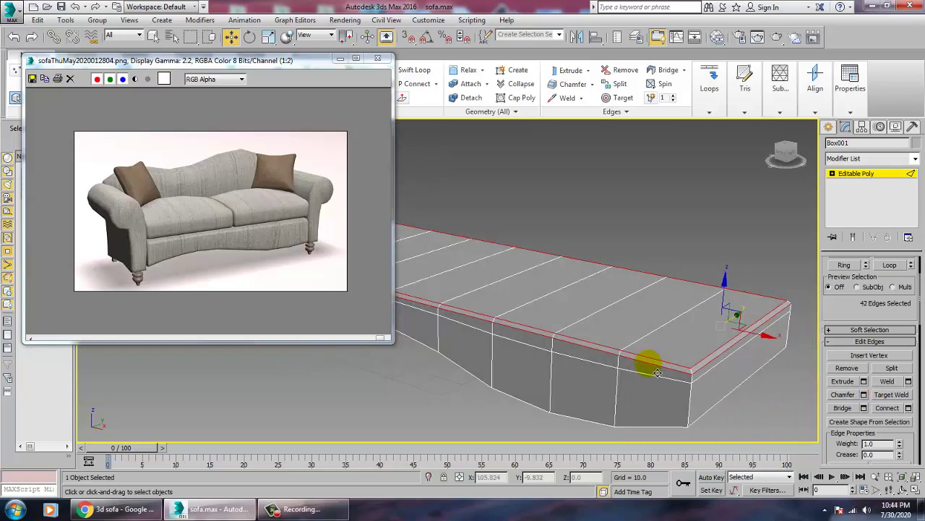
click(855, 173)
Mirror the rolled arm across the X axis as a copy with zero offset
alt+middle_drag(714, 246, 615, 287)
scroll(706, 298, down, 3)
key(2)
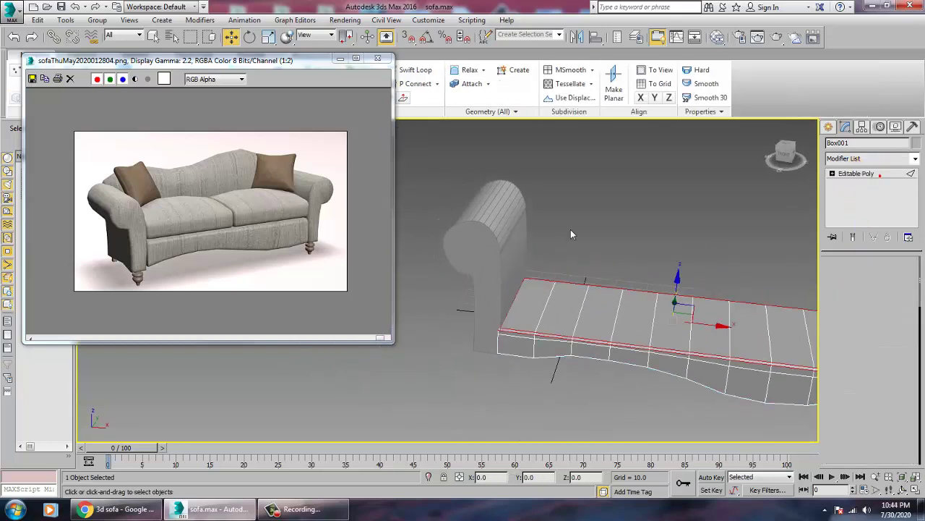
click(464, 243)
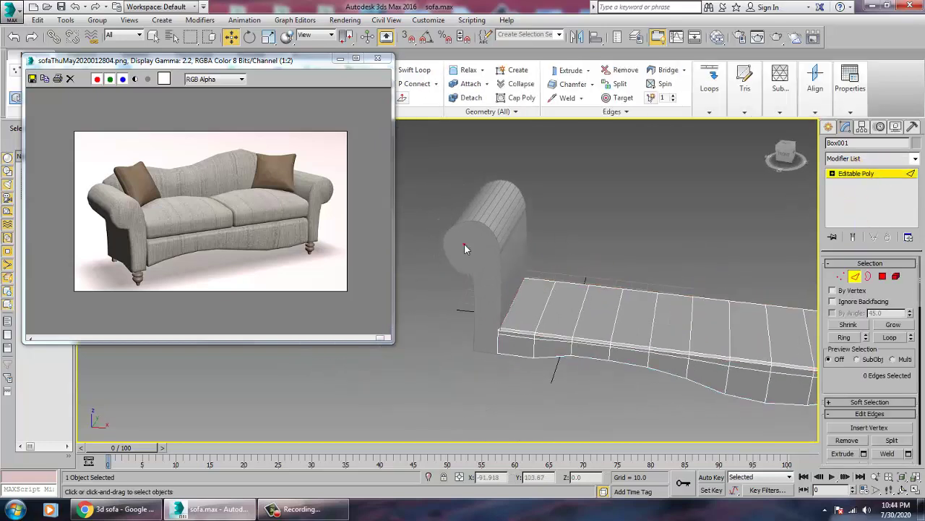
click(881, 177)
click(506, 239)
mouse_move(517, 246)
alt+middle_down()
mouse_move(541, 250)
mouse_move(525, 247)
alt+middle_up()
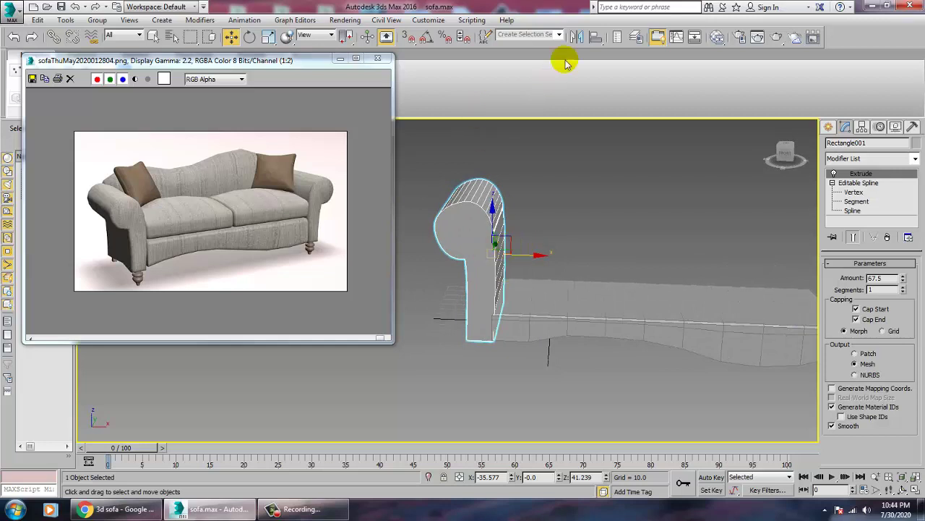
click(576, 37)
click(438, 279)
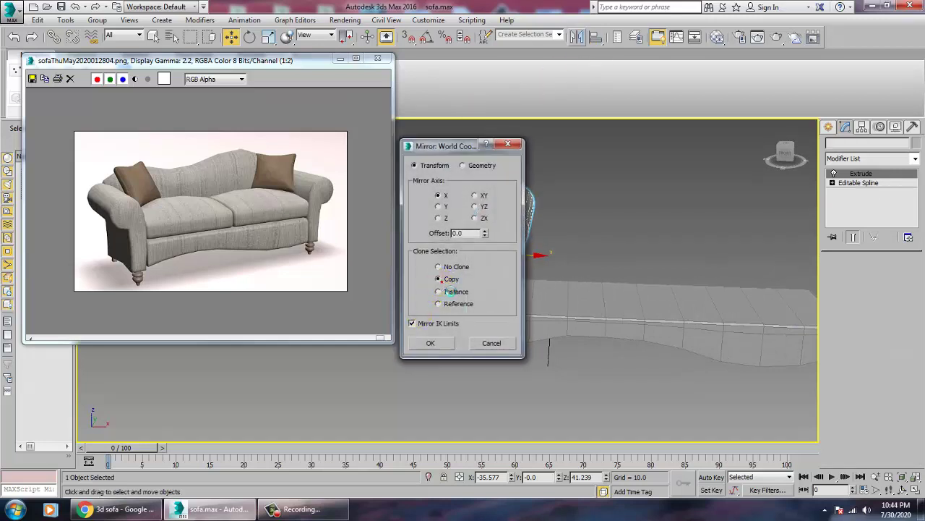
click(431, 343)
In the front view, move the mirrored arm along X to about 155.4, against the seat base's free end
key(alt+w)
scroll(619, 225, down, 2)
scroll(618, 226, up, 1)
middle_drag(618, 225, 557, 237)
key(alt+w)
scroll(655, 213, down, 1)
scroll(589, 254, down, 3)
middle_drag(517, 288, 547, 297)
scroll(547, 298, up, 3)
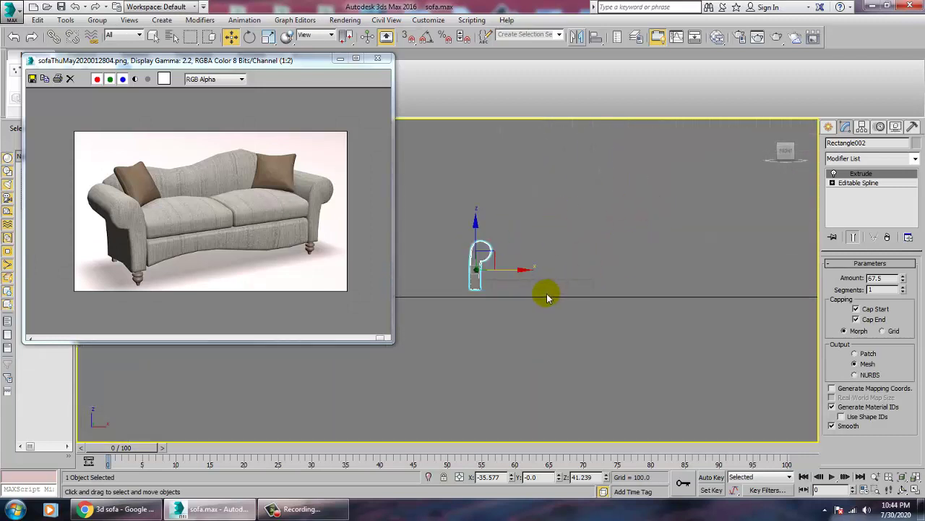
drag(522, 269, 651, 282)
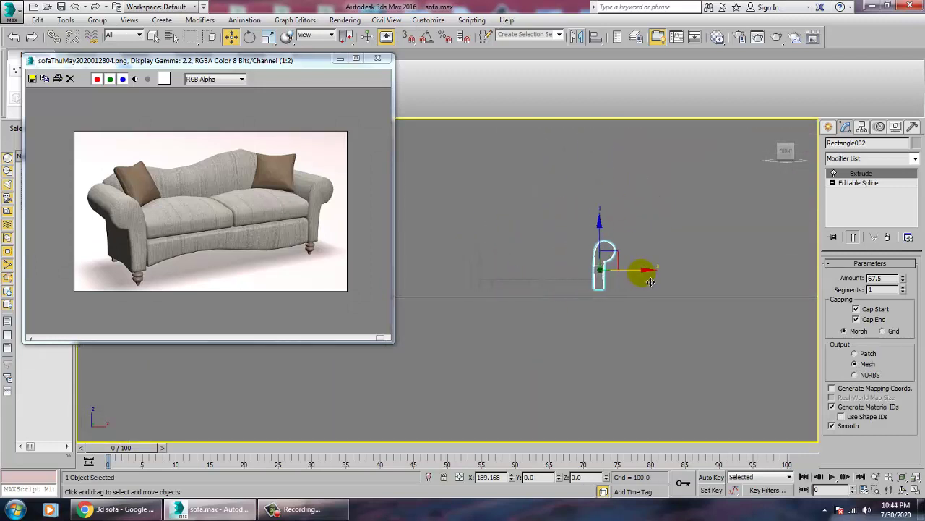
scroll(651, 281, up, 5)
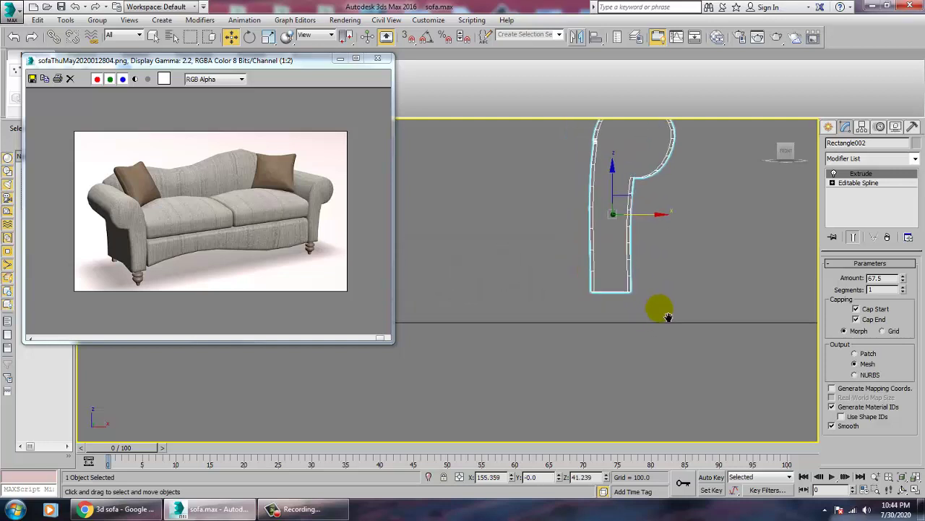
key(alt+w)
middle_drag(702, 333, 685, 291)
key(alt+w)
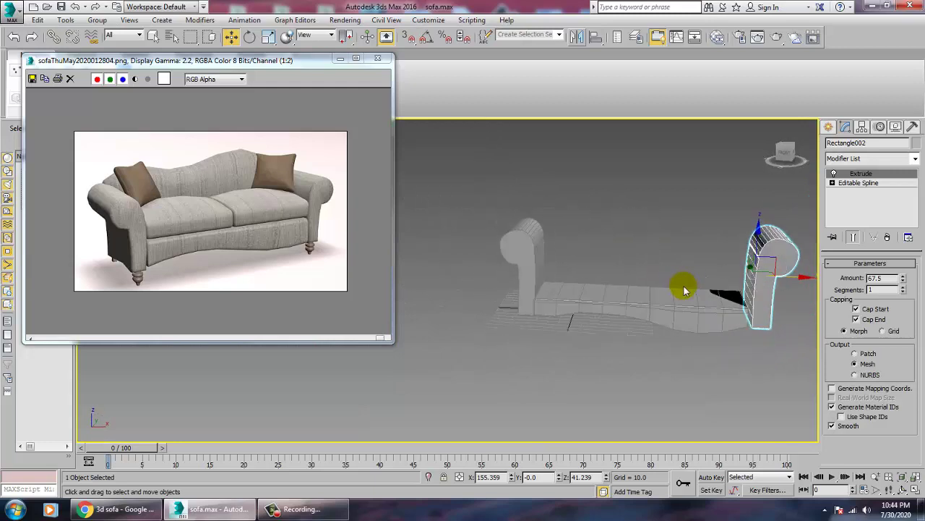
Create a ChamferBox cushion over half the seat base in the top view, about 68.8 long, 98.7 wide, 16.3 high, with a 1.8 fillet
click(590, 317)
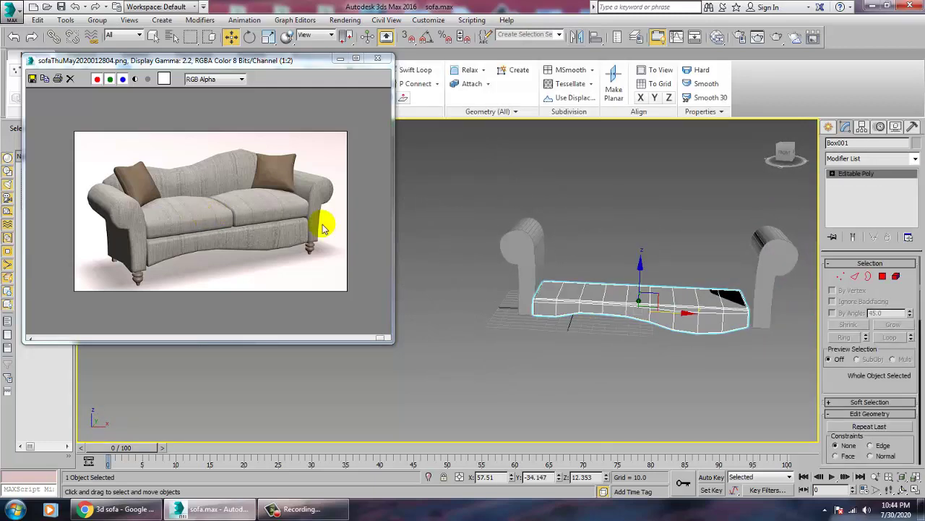
click(829, 127)
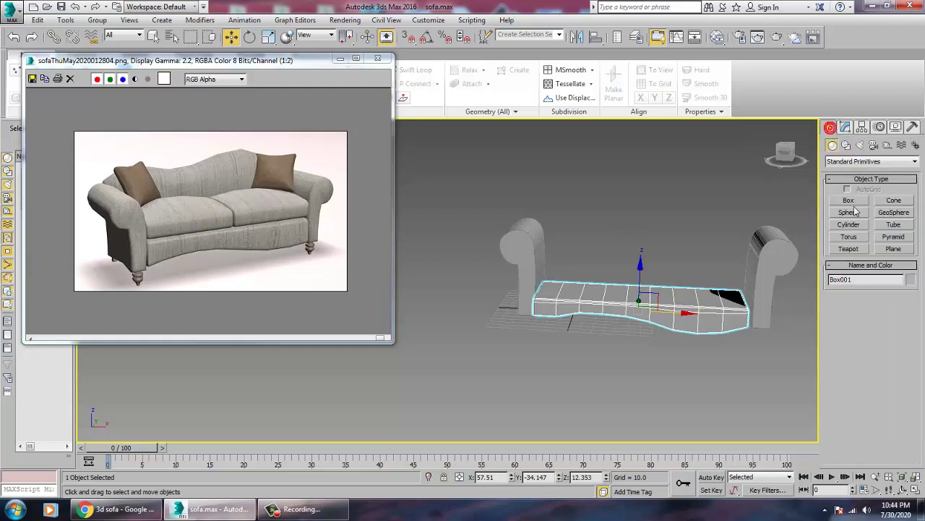
click(854, 162)
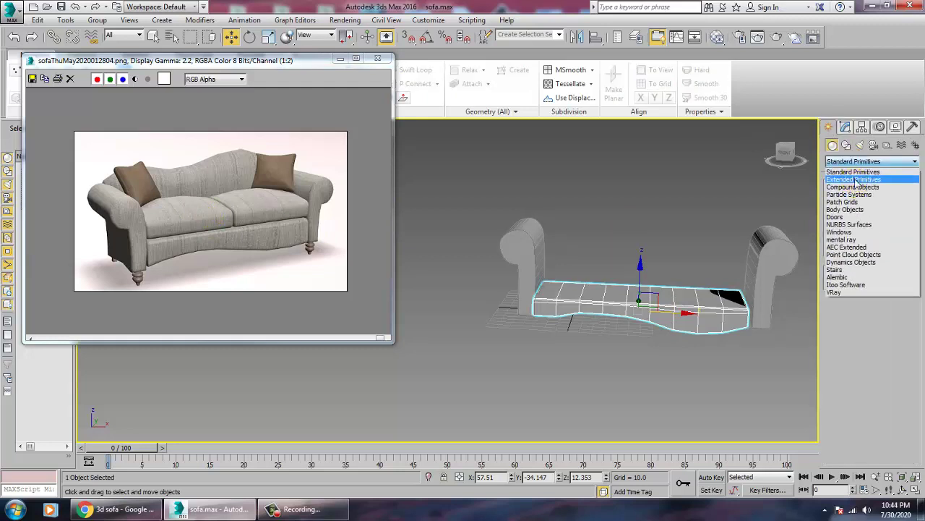
click(855, 178)
click(853, 212)
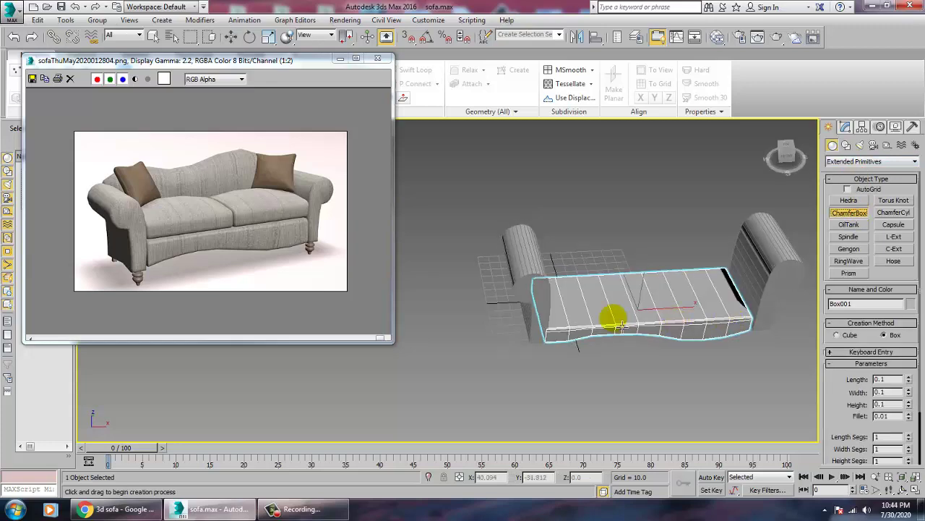
key(alt+w)
key(alt+w)
scroll(429, 227, up, 3)
scroll(459, 220, down, 3)
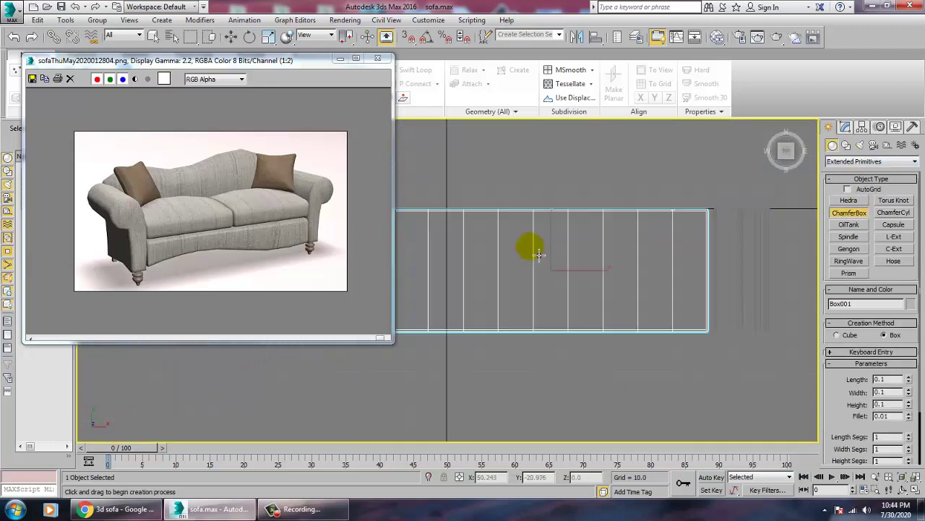
drag(489, 228, 613, 317)
click(611, 295)
click(611, 294)
key(w)
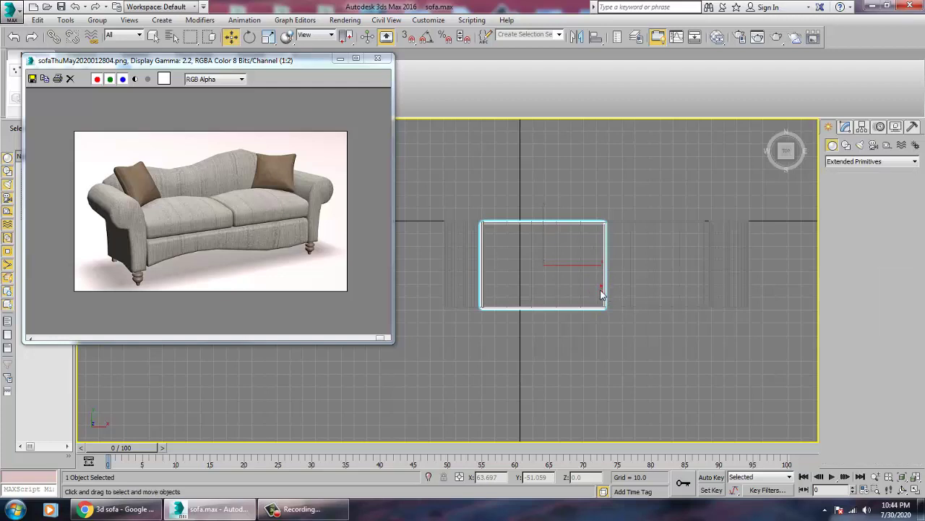
Raise the chamfer box along Z to about 25.8 so it sits on the seat base beside the original arm
key(alt+w)
right_click(620, 324)
key(alt+w)
scroll(583, 302, up, 6)
scroll(579, 347, down, 5)
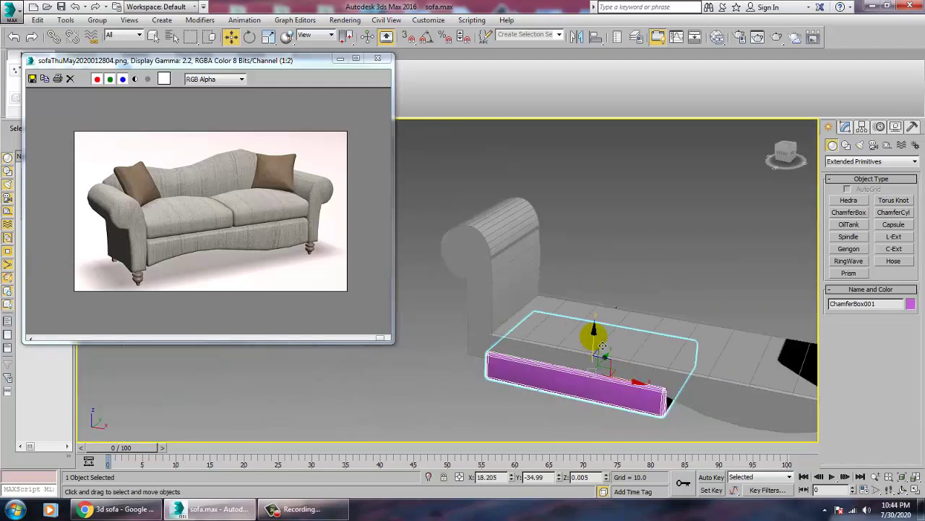
mouse_move(604, 306)
mouse_down()
mouse_move(642, 269)
mouse_move(614, 292)
mouse_up()
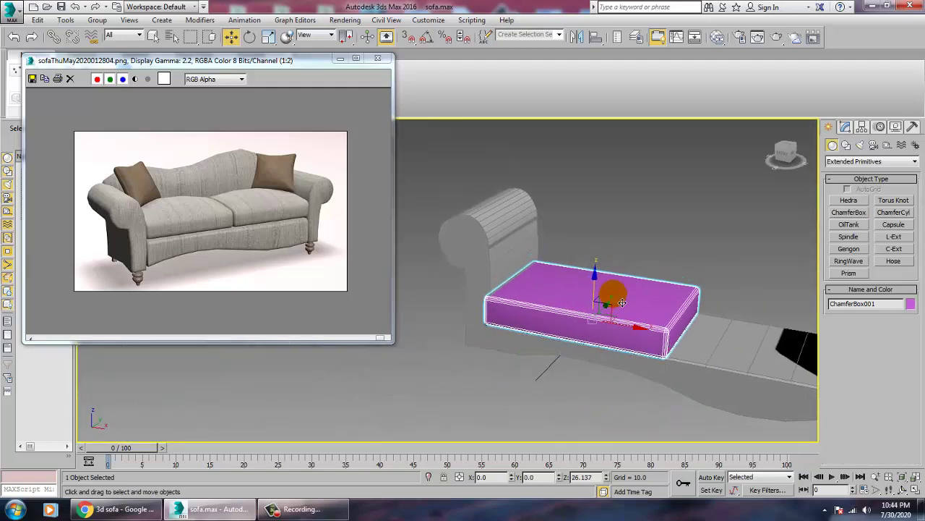
Scale the cushion box non-uniformly to about 95% along X and about 91% along Z
scroll(618, 311, up, 3)
key(r)
alt+middle_drag(621, 324, 618, 337)
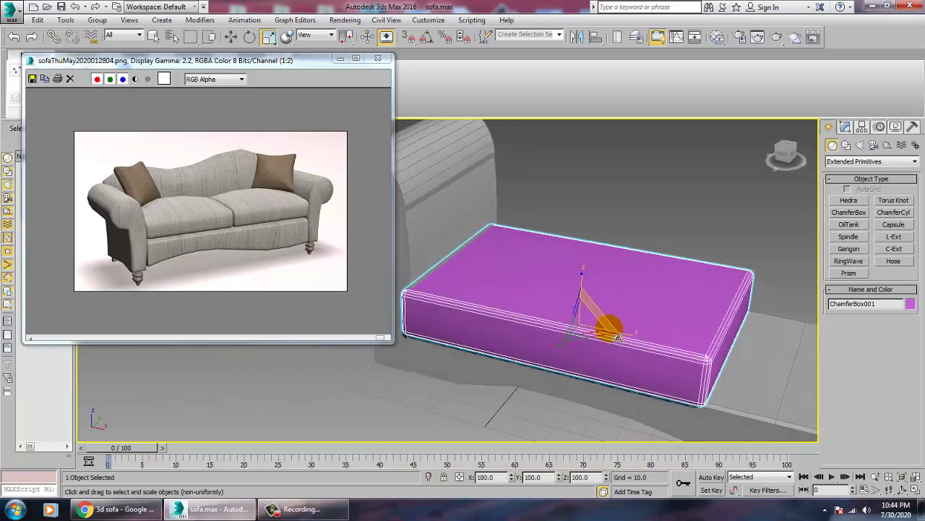
drag(636, 347, 634, 345)
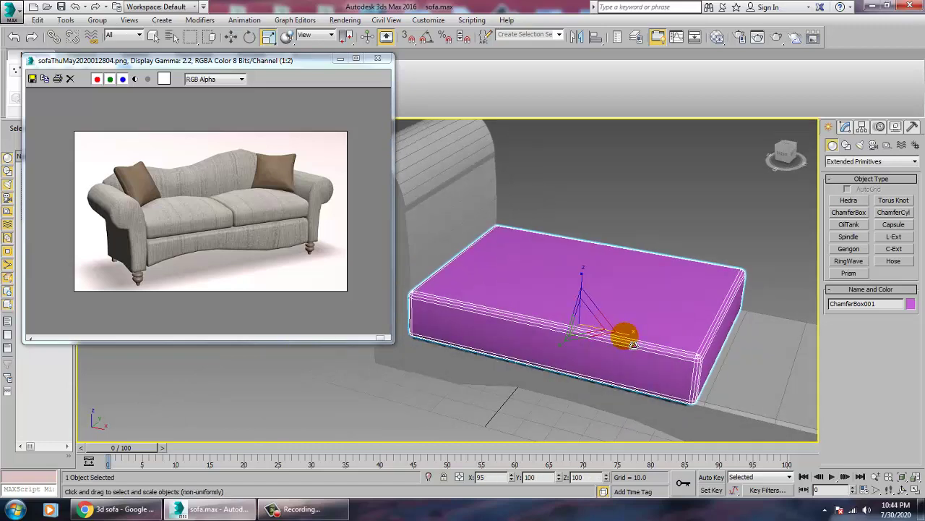
mouse_move(626, 334)
alt+middle_down()
mouse_move(584, 308)
mouse_move(631, 323)
alt+middle_up()
key(w)
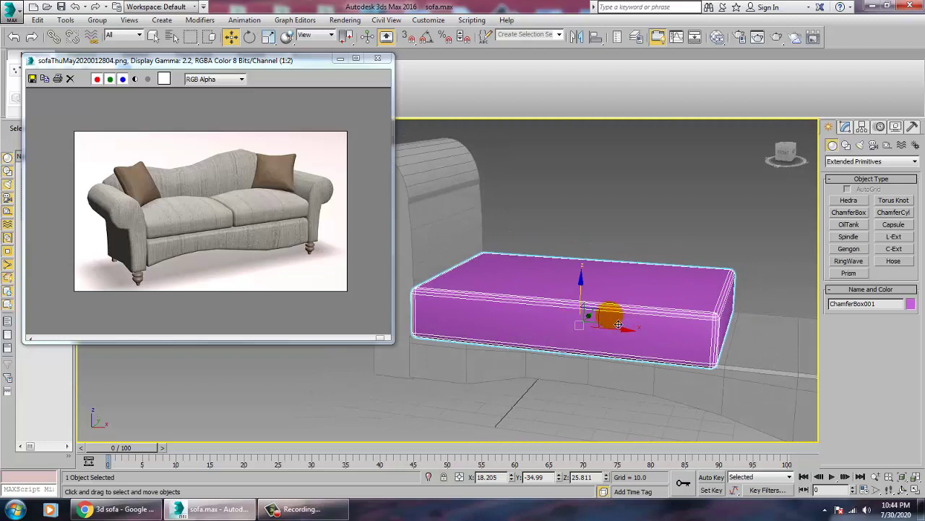
key(r)
drag(584, 277, 583, 286)
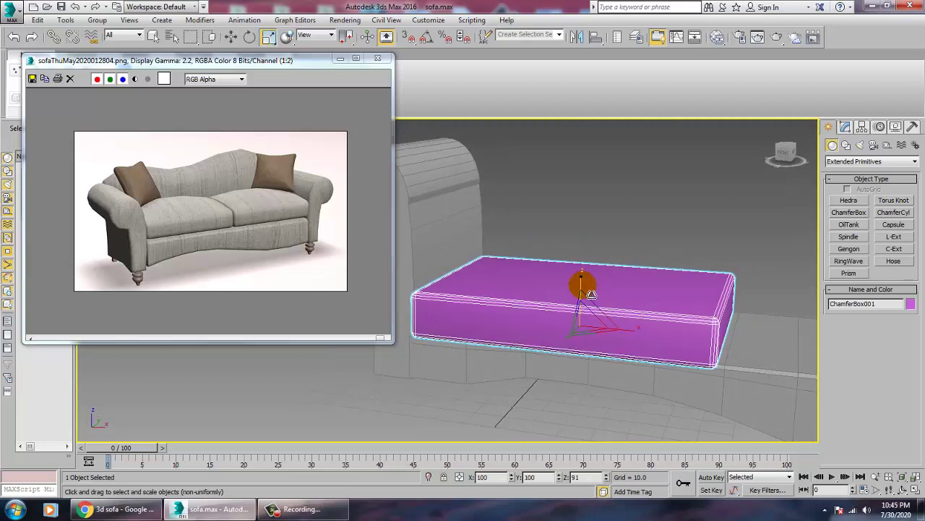
key(w)
Subdivide the cushion box into 5 length segments and 6 width segments, and increase its height segments
click(846, 127)
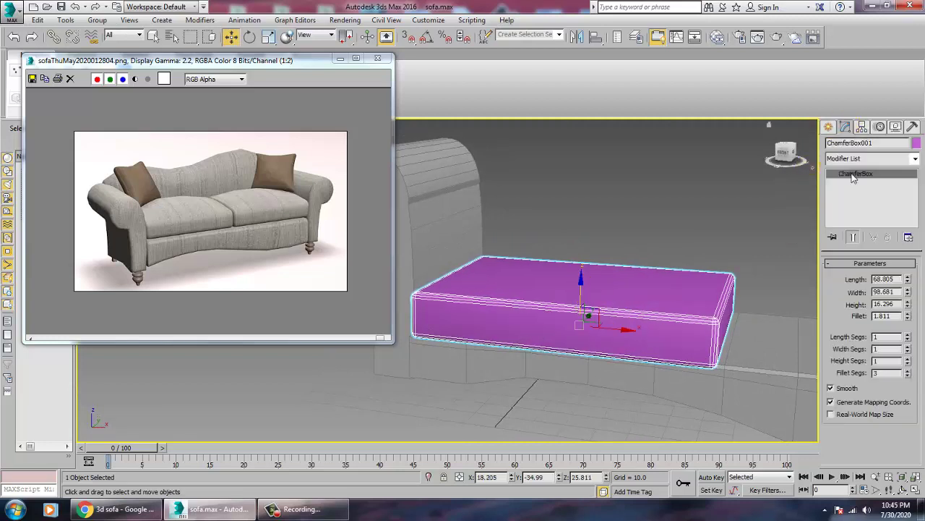
click(909, 334)
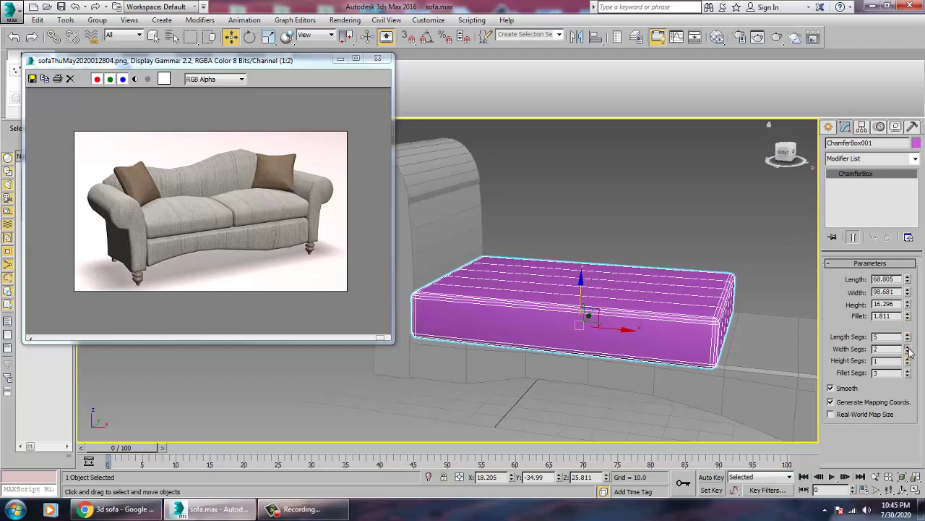
click(908, 348)
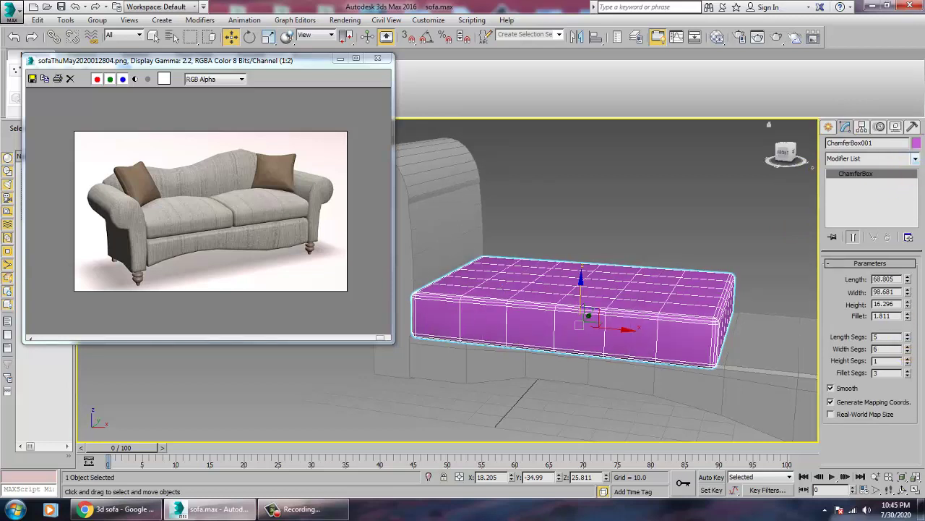
click(908, 359)
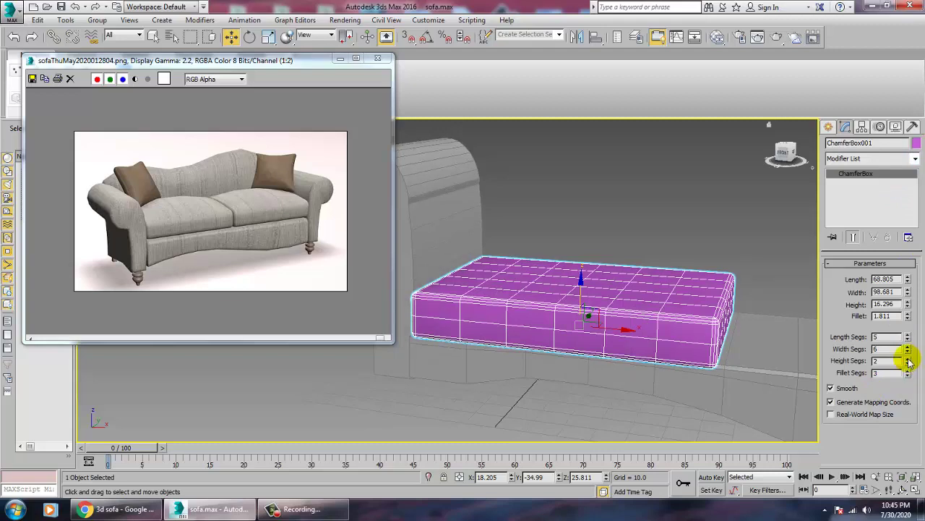
Apply an FFD(box) modifier to the cushion box and expand its sub-object levels
click(915, 158)
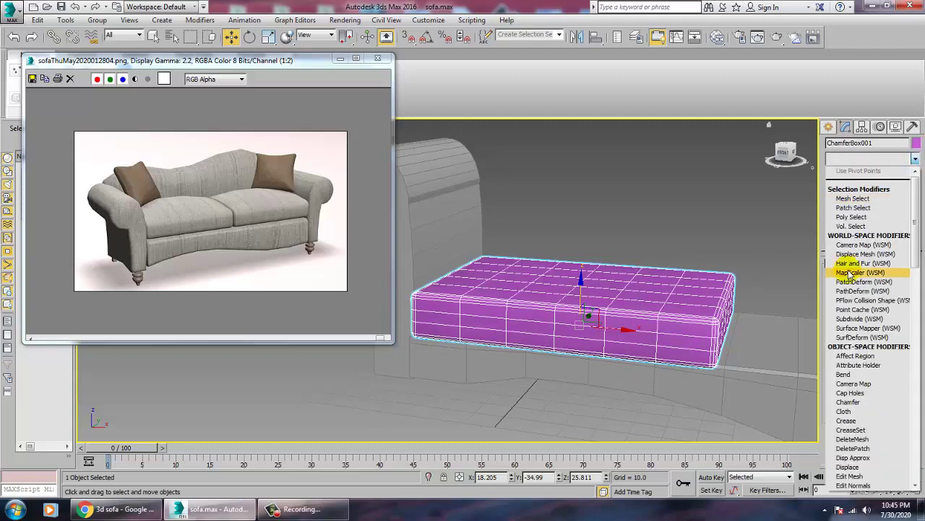
key(f)
key(f)
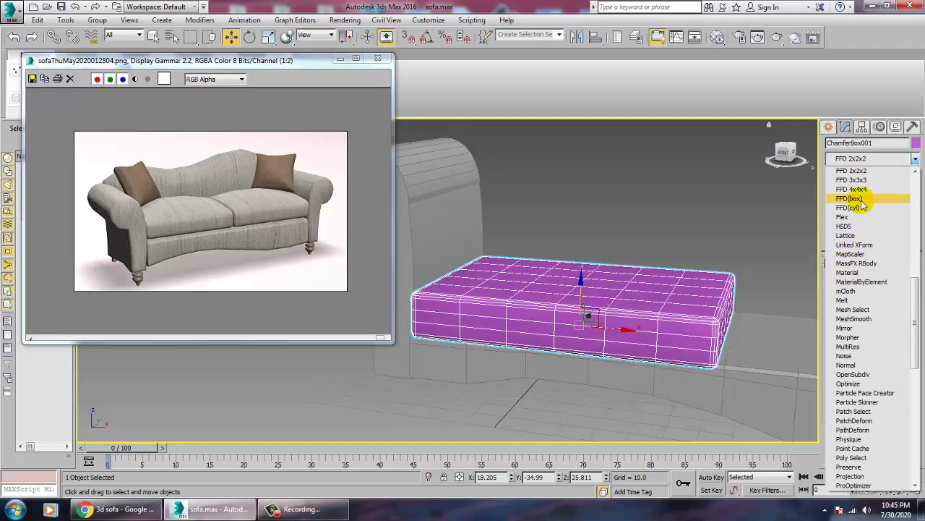
click(861, 200)
alt+middle_drag(579, 297, 679, 326)
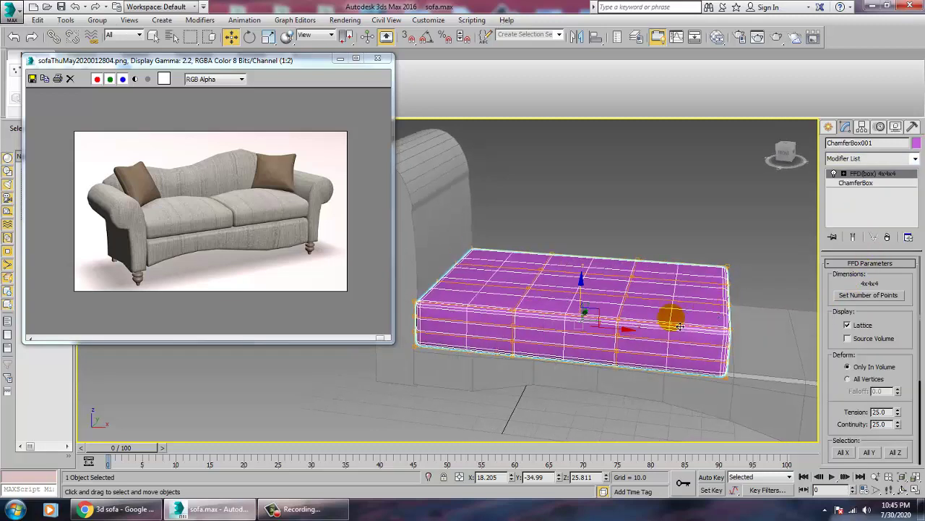
click(844, 174)
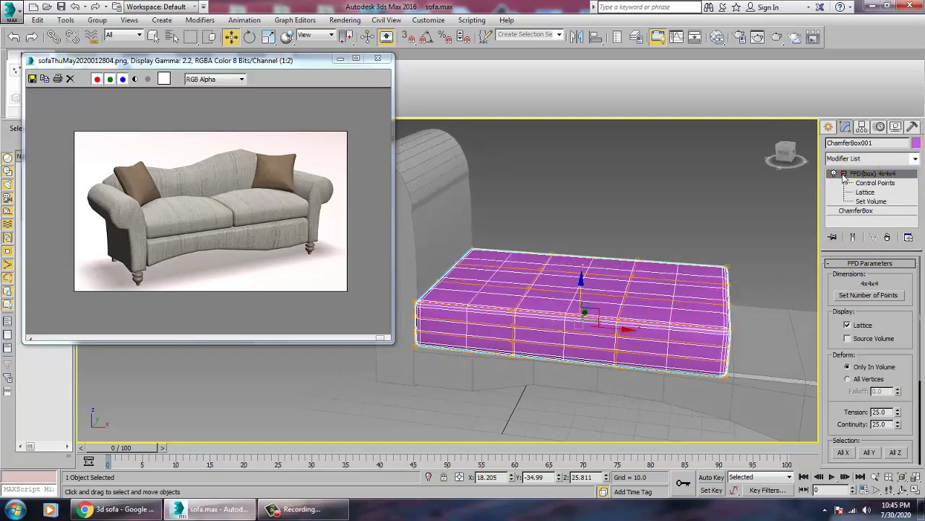
Raise the four inner control points on the cushion lattice's upper face by about 5.2 along Z to puff the cushion
click(873, 183)
alt+middle_drag(684, 249, 635, 288)
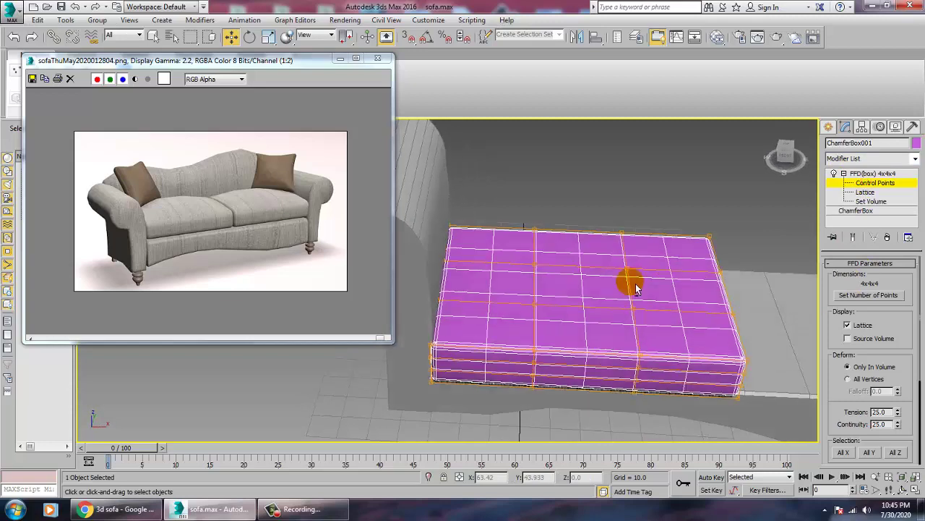
click(541, 305)
click(546, 272)
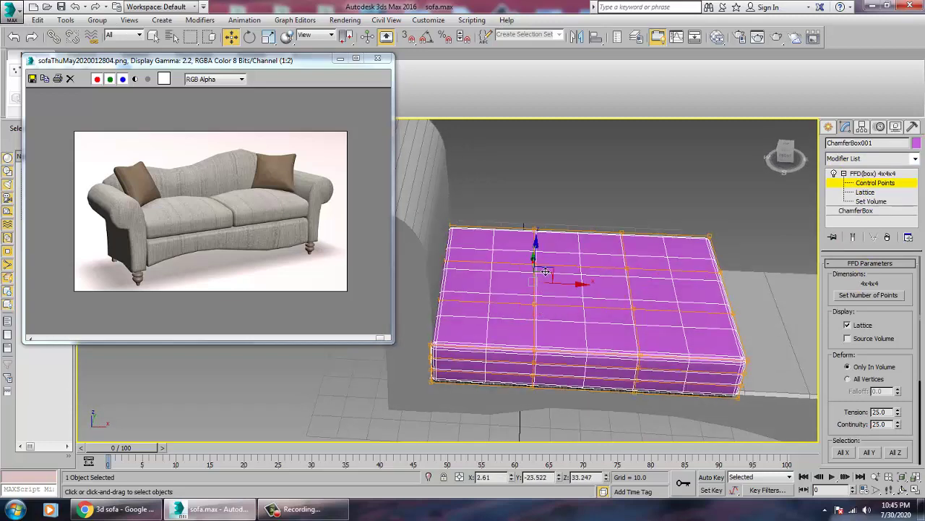
ctrl+click(629, 271)
ctrl+click(639, 309)
alt+middle_drag(641, 315, 587, 263)
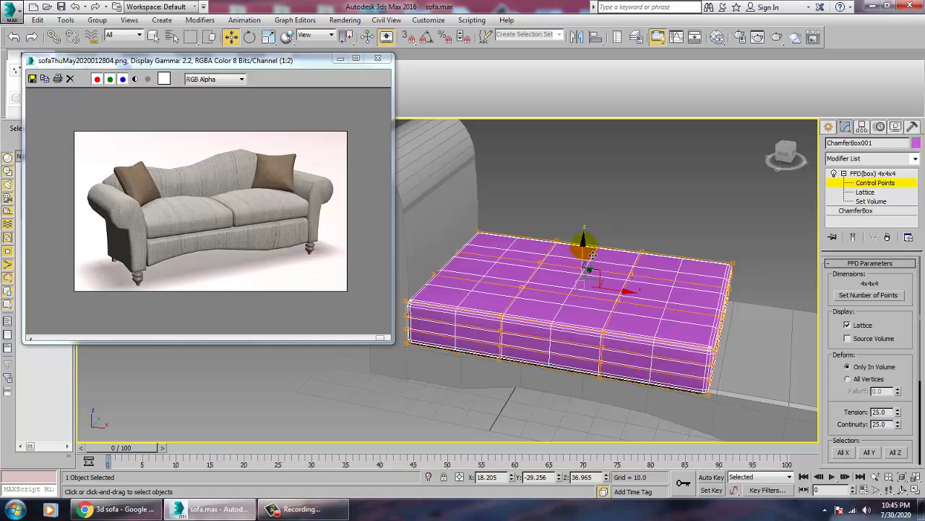
ctrl+click(542, 266)
drag(582, 248, 587, 236)
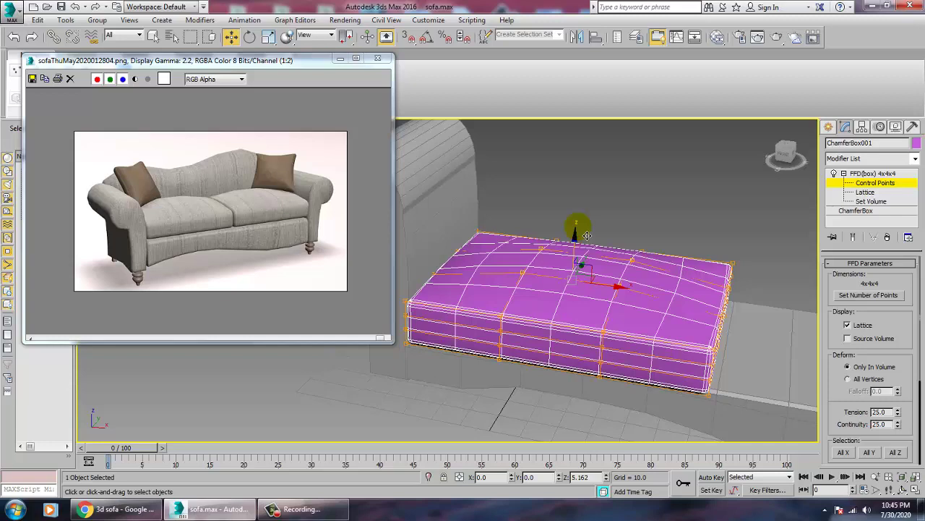
alt+middle_drag(587, 235, 638, 275)
Leave control point editing and change the cushion's object color to grey
click(898, 172)
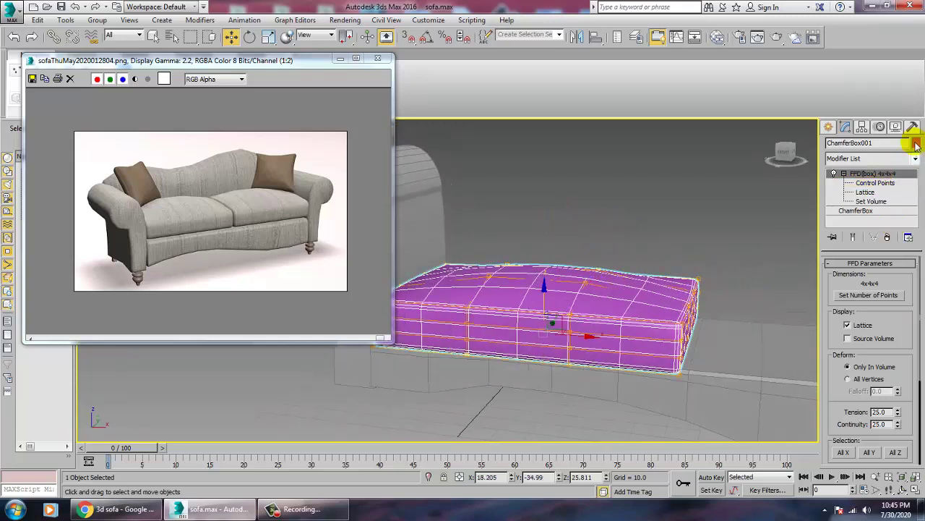
click(916, 143)
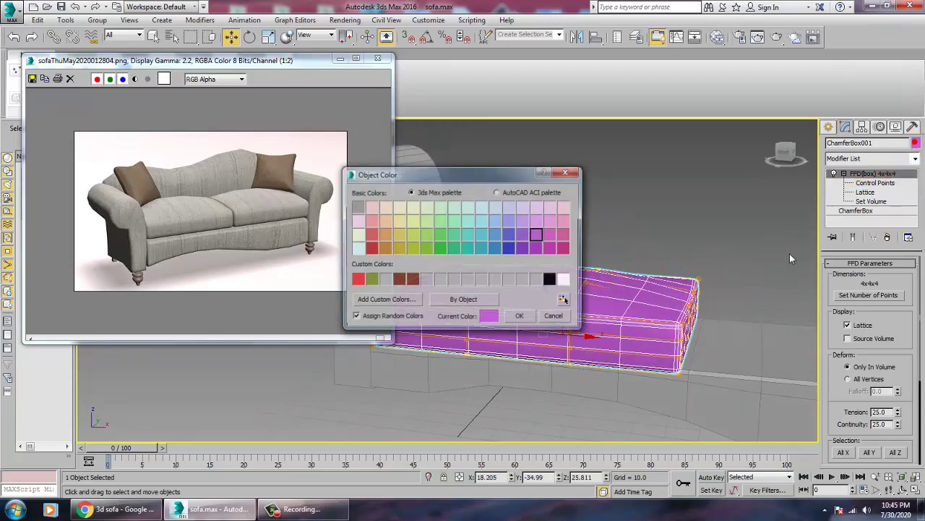
click(531, 316)
click(659, 218)
alt+middle_drag(658, 220, 584, 246)
Clone the cushion as one independent copy along X to about 112.2, beside the original cushion
click(612, 252)
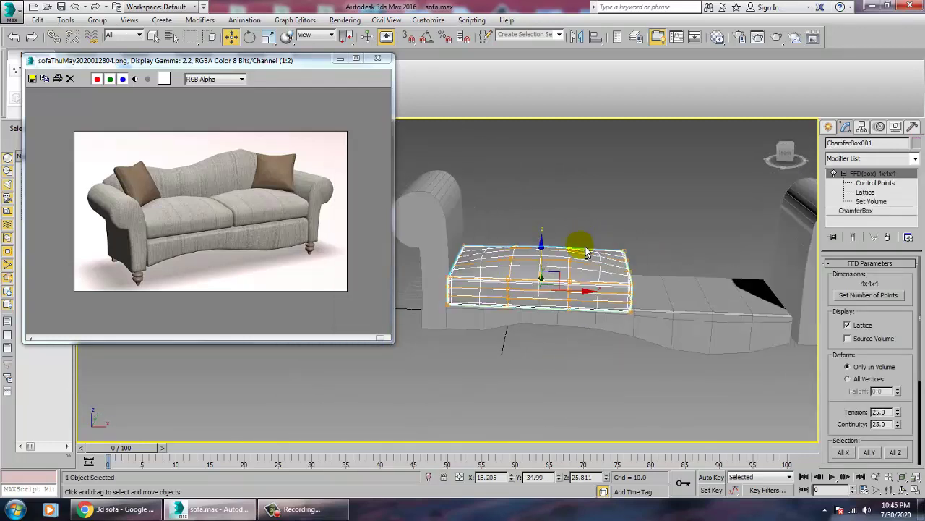
shift+drag(585, 302, 758, 314)
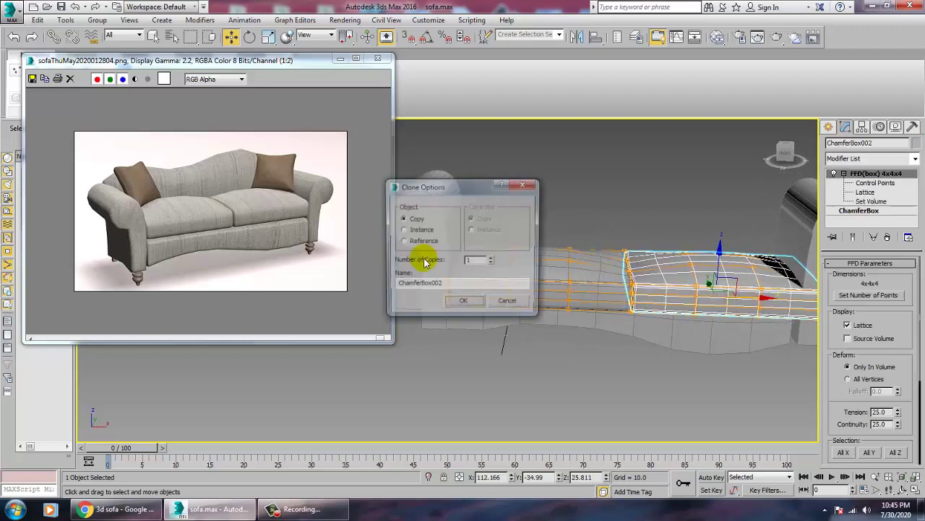
click(471, 304)
ctrl+click(558, 291)
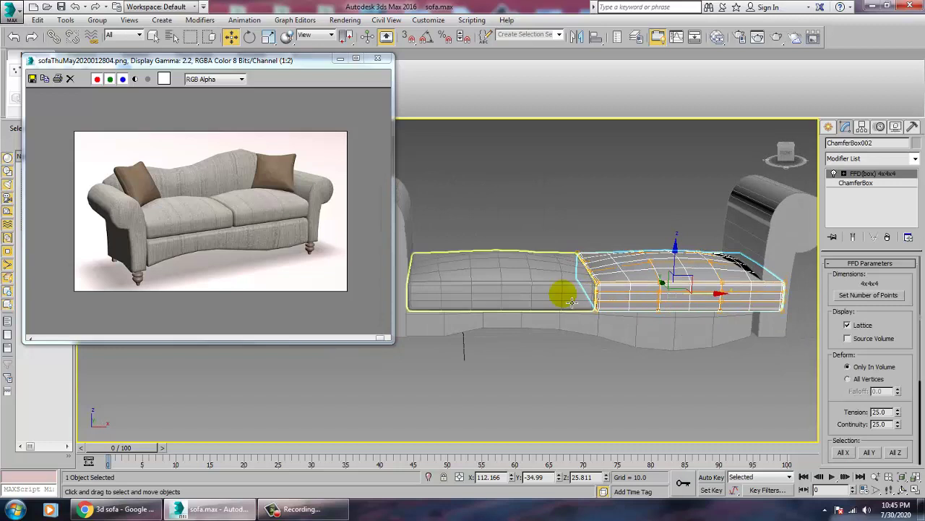
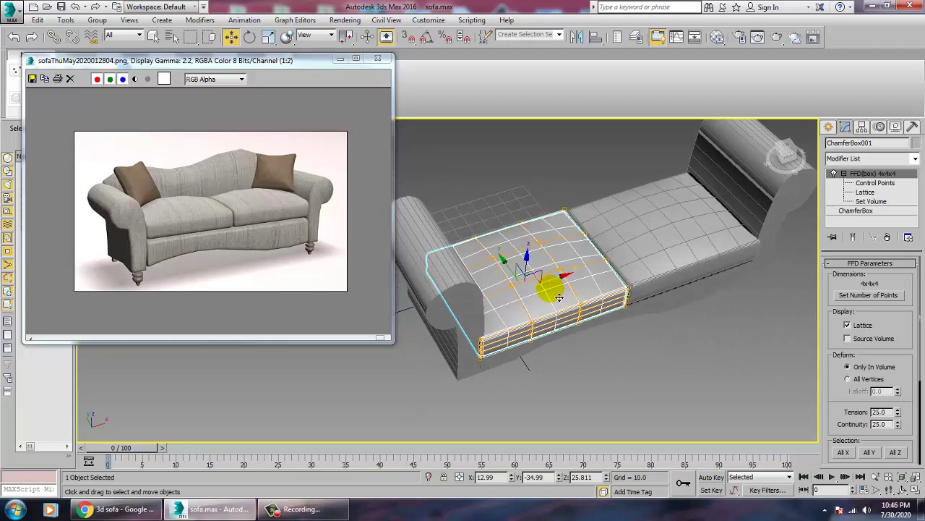
Maximize a front-facing viewport and switch geometry creation from Extended Primitives to Standard Primitives
mouse_move(561, 282)
alt+middle_down()
mouse_move(614, 284)
mouse_move(573, 252)
mouse_move(567, 277)
alt+middle_up()
key(alt+w)
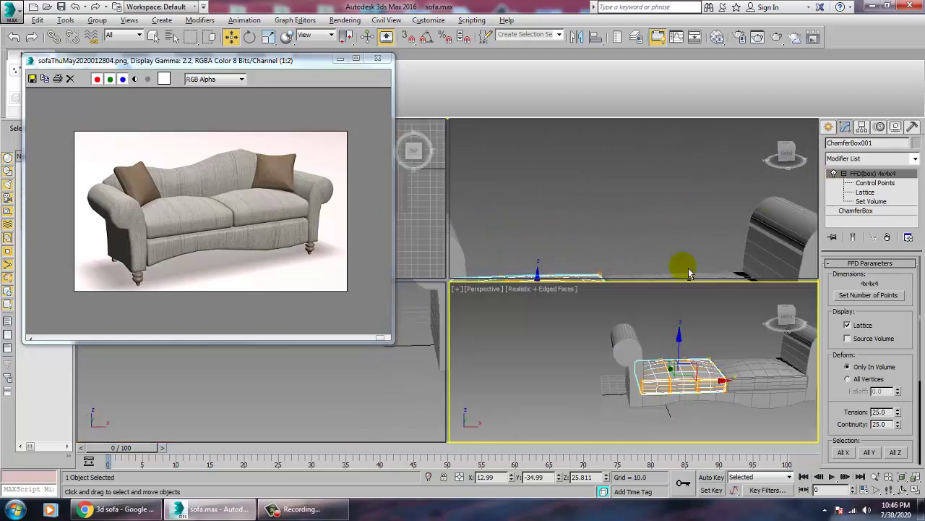
middle_drag(700, 237, 686, 233)
key(alt+w)
middle_drag(604, 253, 664, 277)
scroll(637, 277, down, 3)
middle_drag(504, 292, 587, 304)
click(808, 164)
click(829, 126)
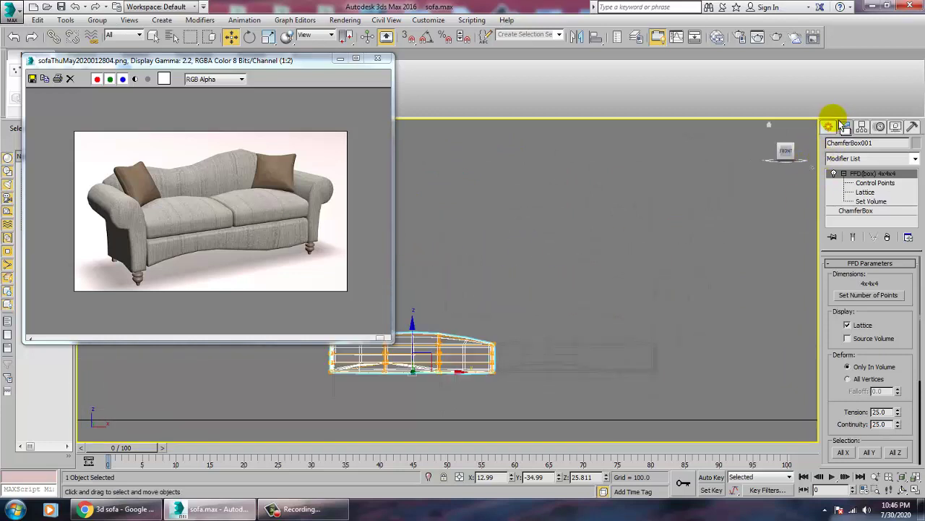
click(853, 161)
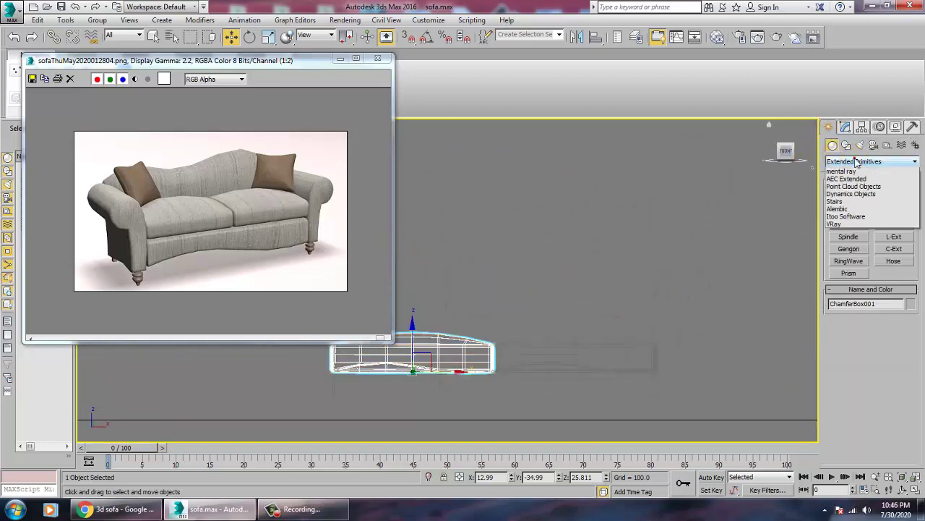
click(857, 172)
click(849, 201)
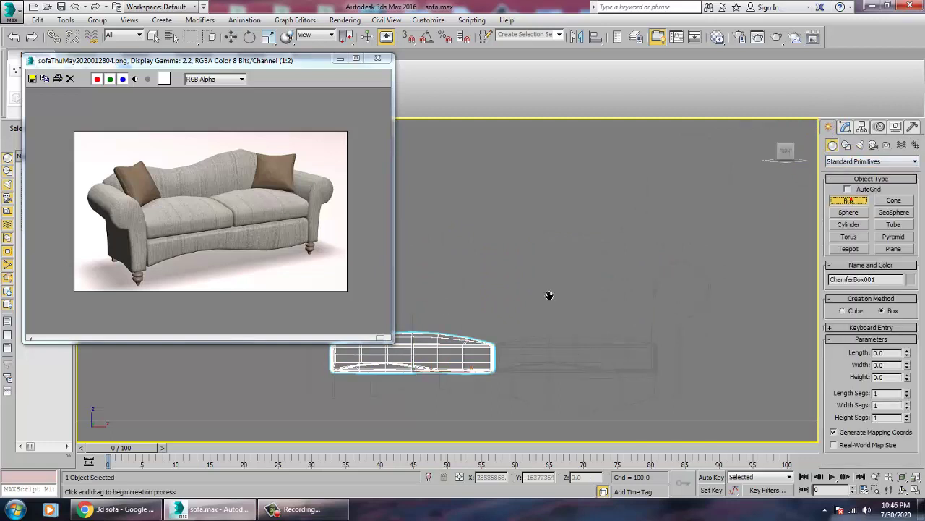
scroll(527, 300, down, 5)
scroll(469, 305, up, 1)
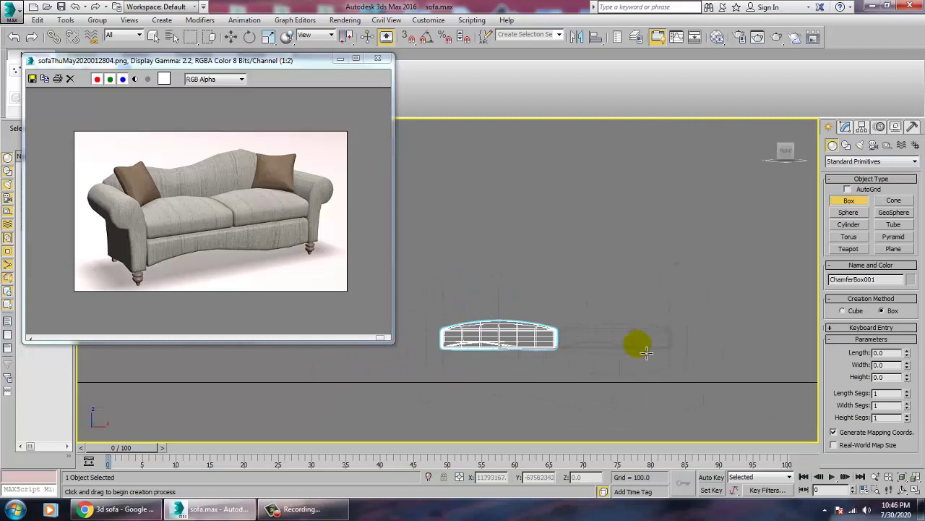
key(w)
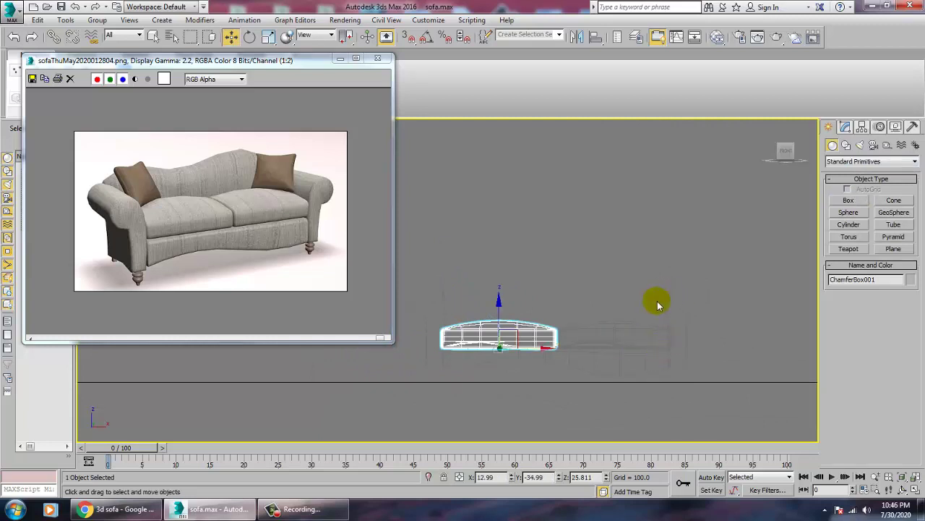
In the front view, create a backrest box spanning both cushions, about 66.9 long, 177.5 wide and 10 high
key(f)
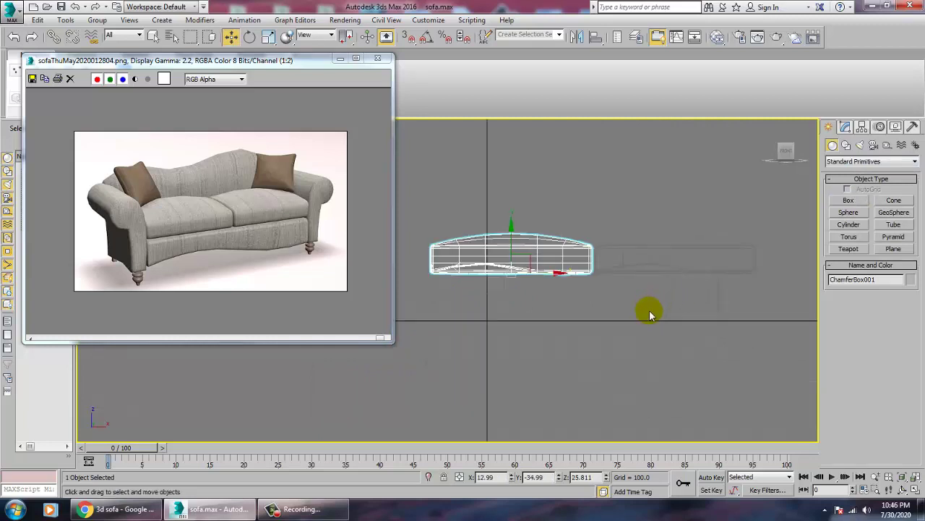
scroll(602, 313, down, 3)
middle_drag(601, 282, 595, 317)
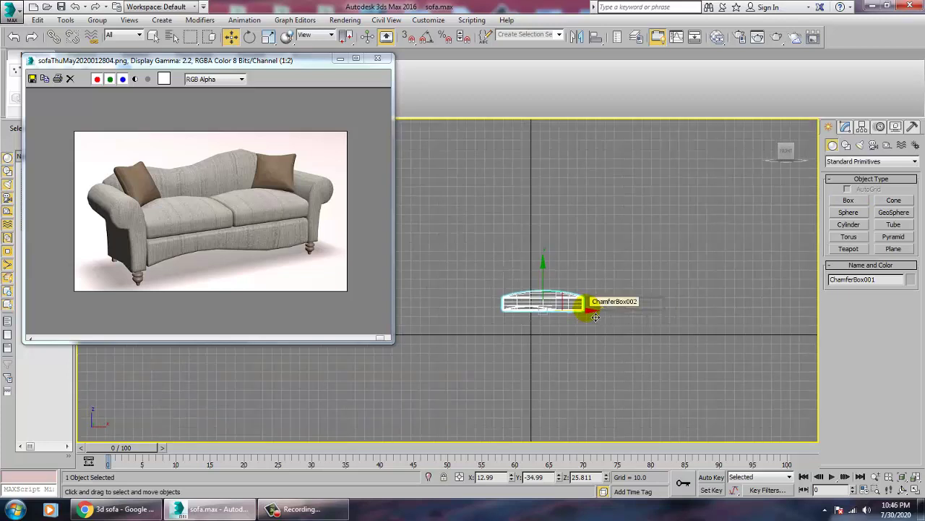
click(849, 200)
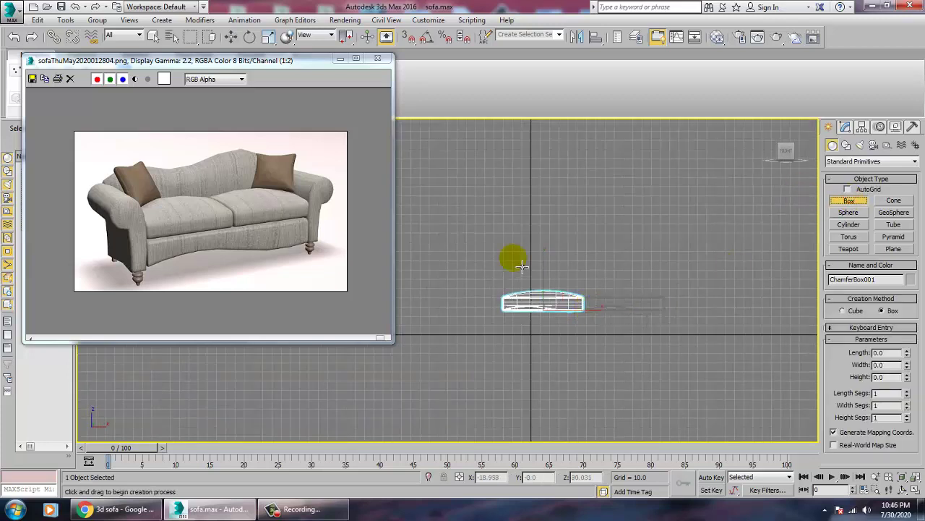
drag(510, 257, 674, 316)
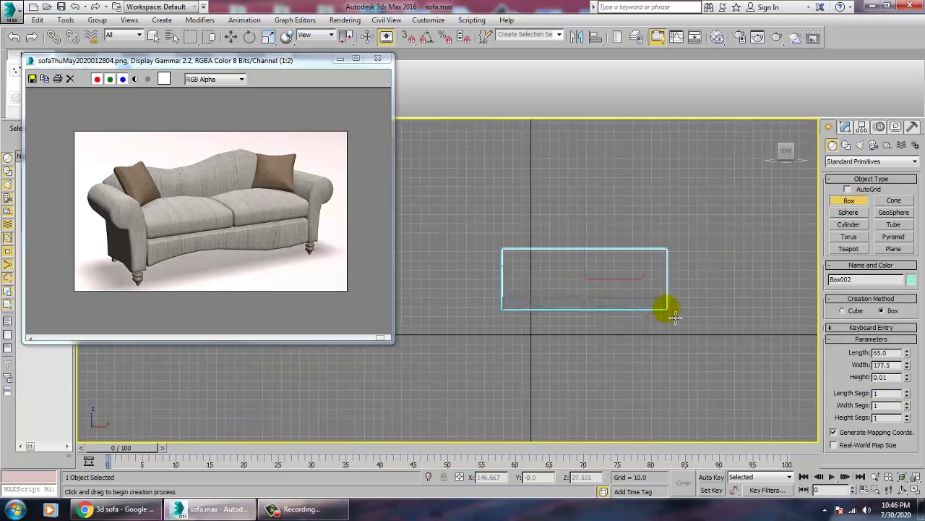
key(w)
Scale the backrest box slightly in the perspective view
key(p)
mouse_move(648, 327)
alt+middle_down()
mouse_move(654, 315)
mouse_move(642, 299)
alt+middle_up()
key(r)
drag(636, 293, 640, 296)
alt+middle_drag(604, 279, 656, 265)
key(w)
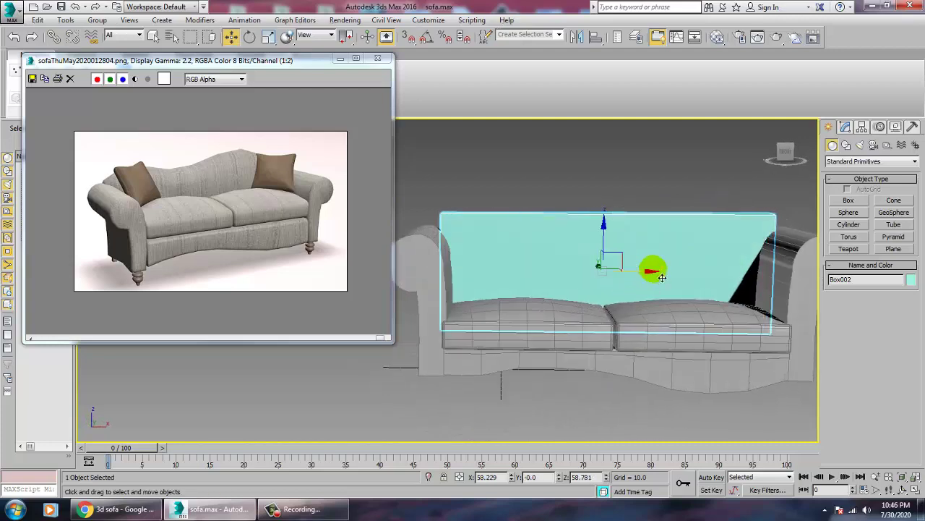
Subdivide the backrest box into 3 length segments and 12 width segments
click(848, 128)
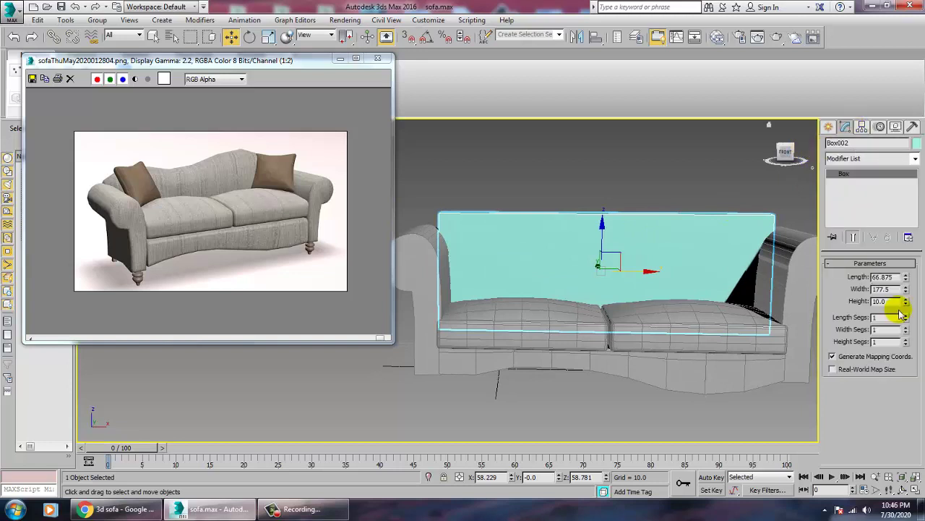
drag(906, 316, 903, 330)
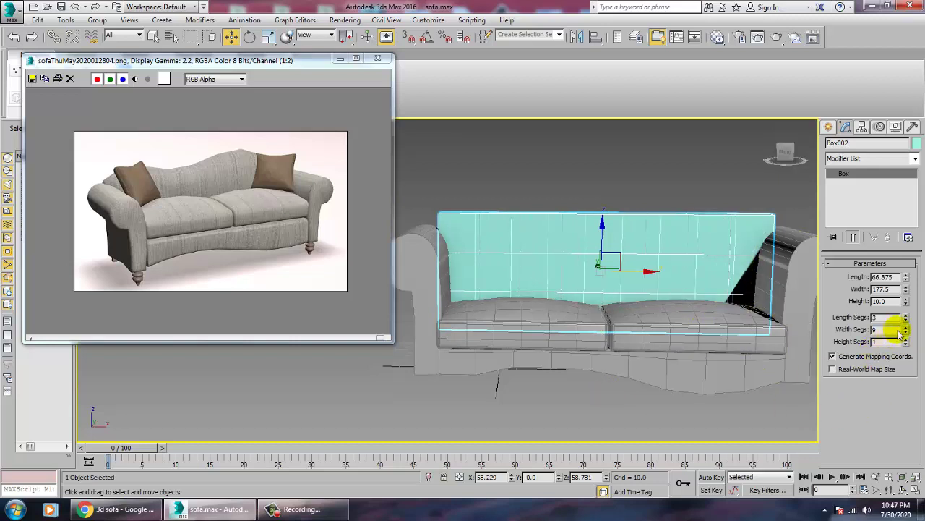
drag(908, 332, 909, 331)
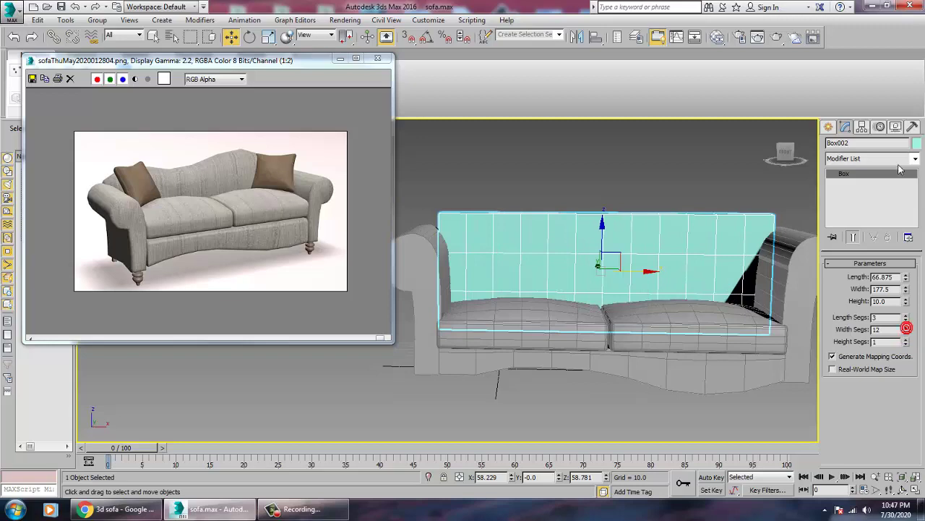
Change the backrest box's object color to the custom grey and convert it to an Editable Poly
click(916, 144)
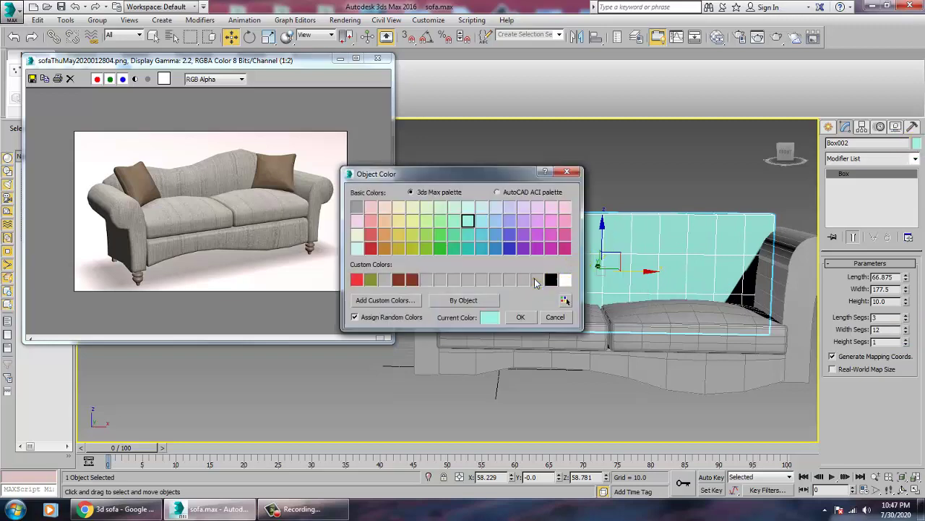
click(521, 317)
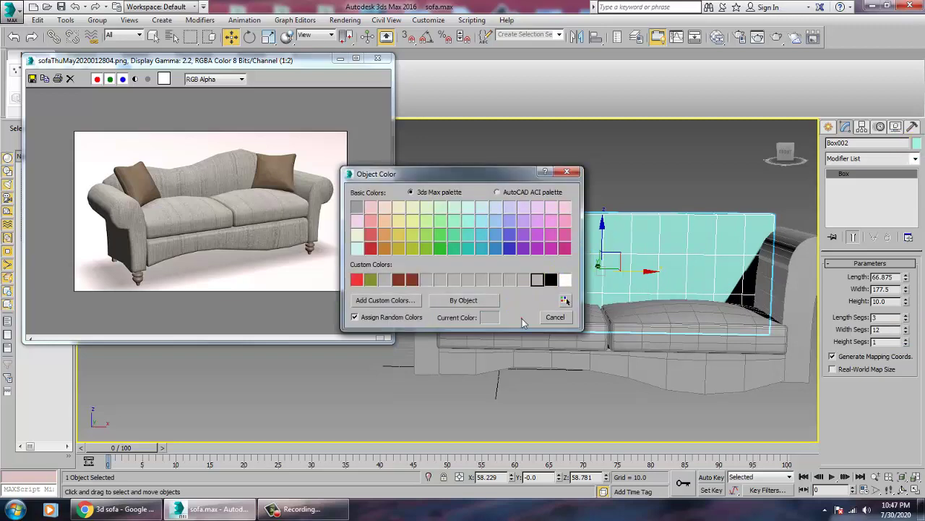
right_click(572, 239)
mouse_move(606, 354)
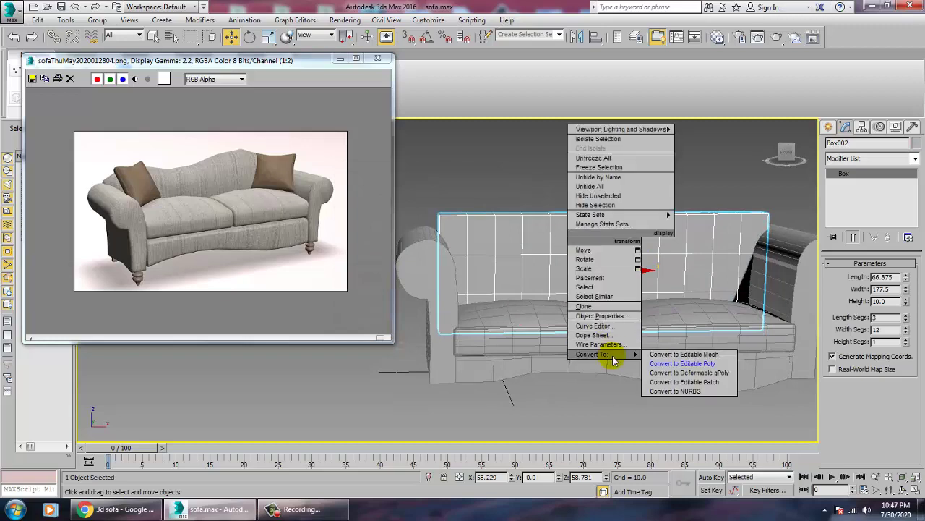
click(697, 360)
alt+middle_drag(656, 330, 679, 289)
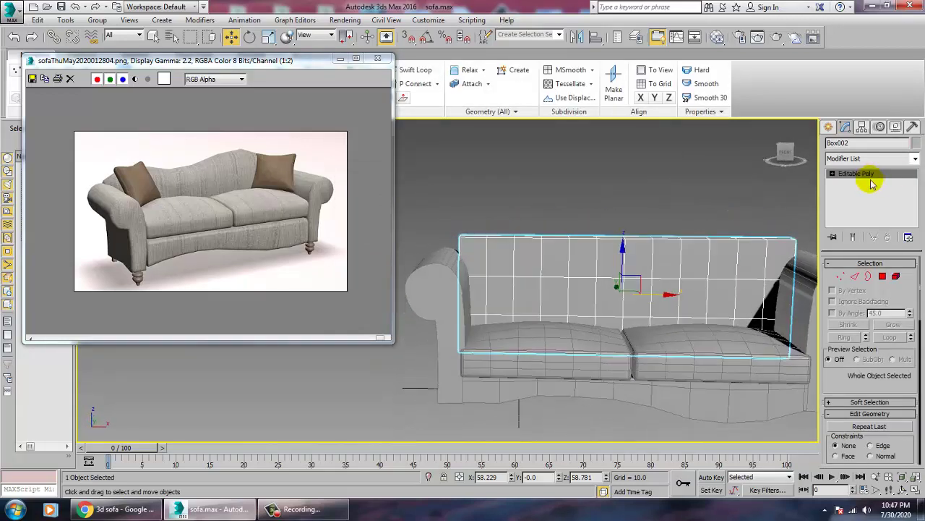
Apply an FFD(box) modifier to the backrest and set its lattice to 6x6x6 points
click(915, 161)
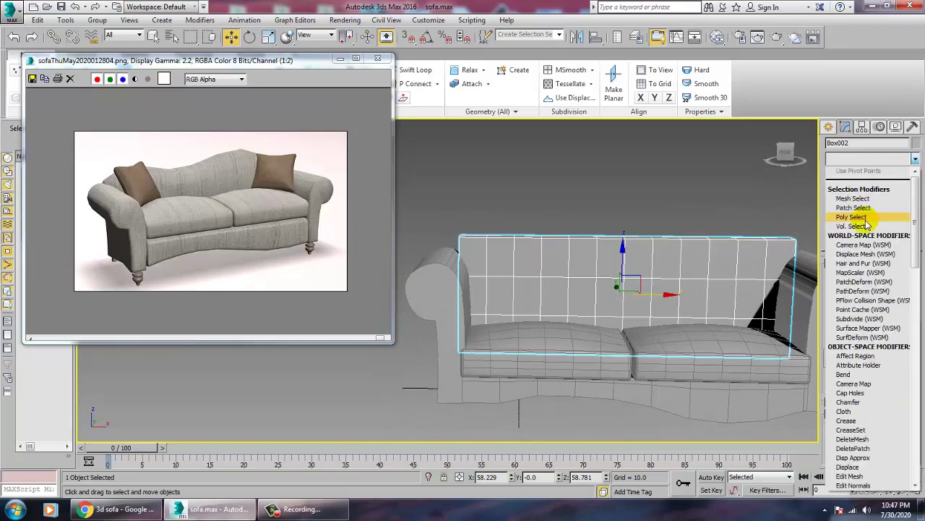
key(f)
key(f)
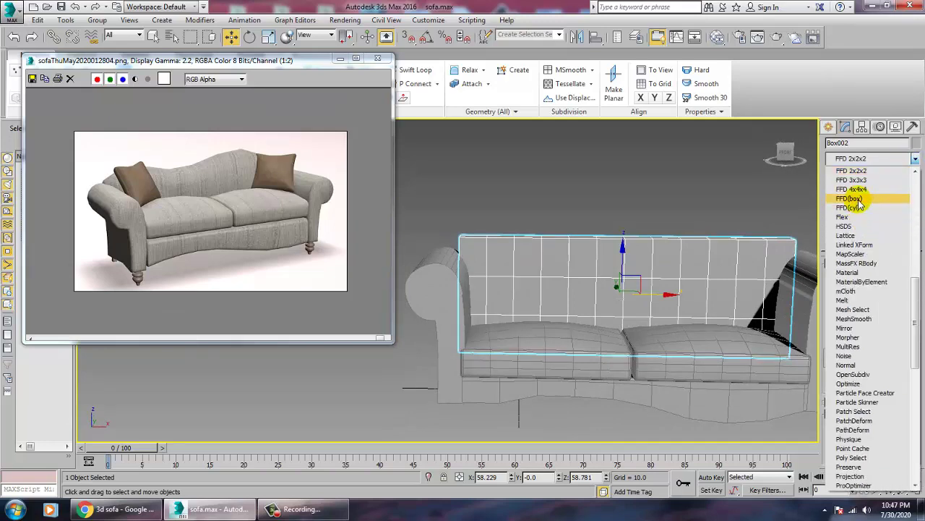
click(850, 198)
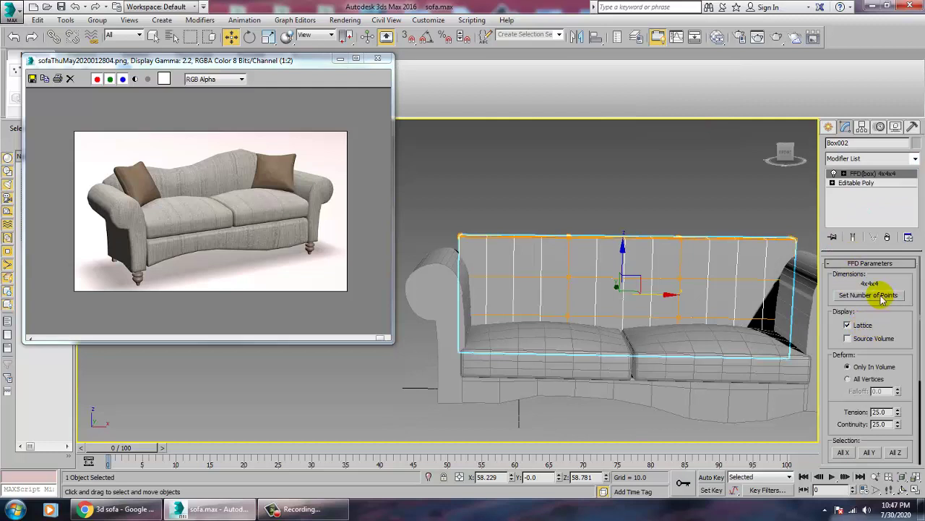
click(869, 295)
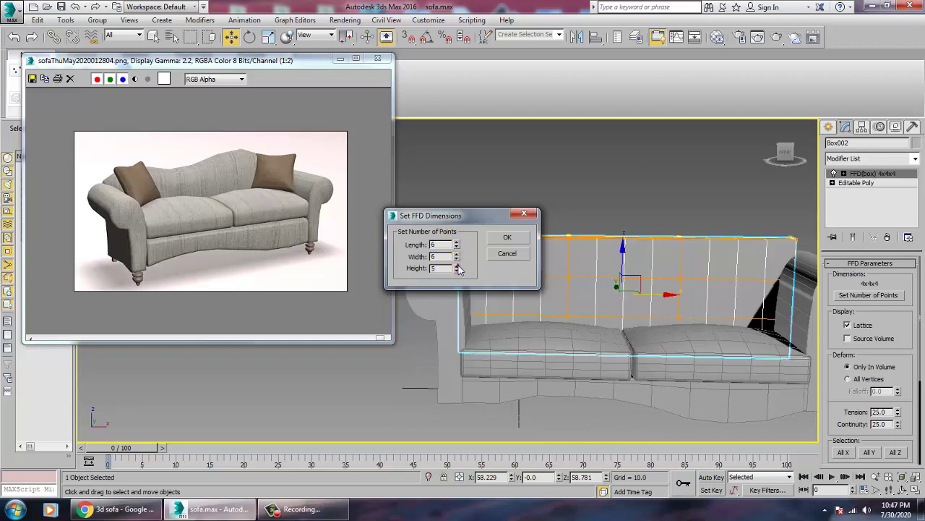
click(508, 237)
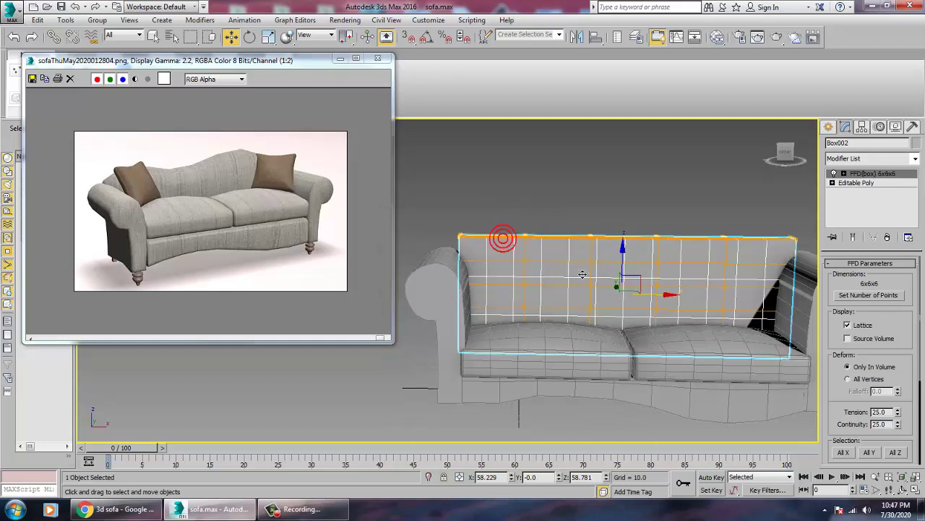
Raise the backrest's upper-edge control points in the second lattice column, near the original arm, to about 97.8 along Z
click(844, 174)
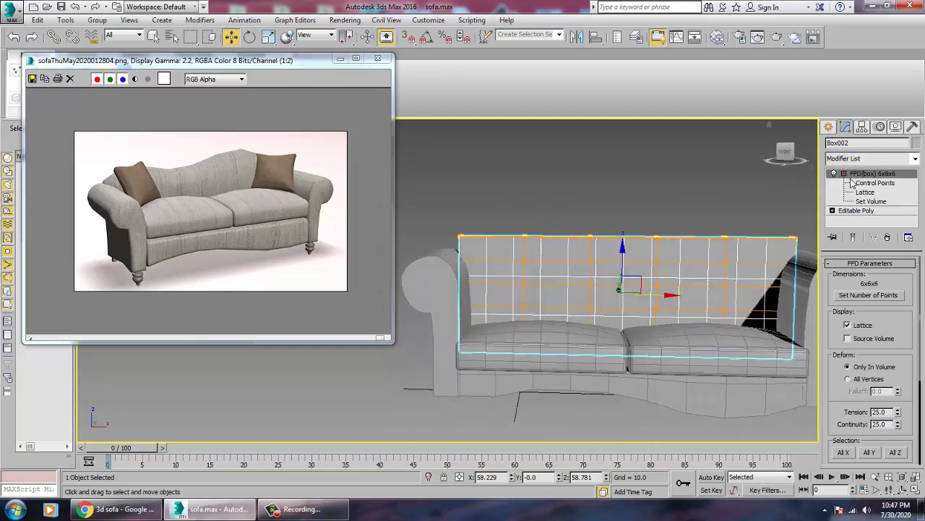
click(874, 183)
drag(496, 203, 541, 247)
drag(531, 214, 532, 206)
click(459, 232)
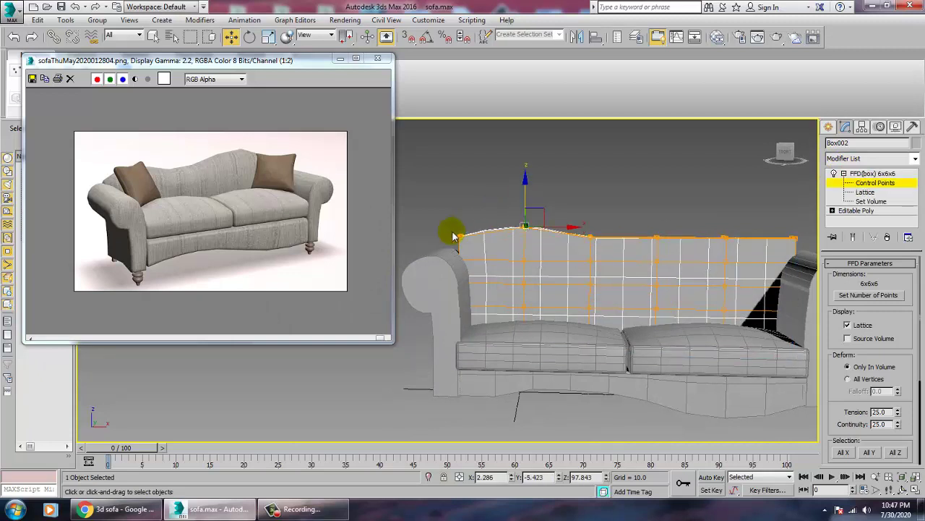
Shape the backrest's upper lattice row into a wave, lowering the end columns and raising the fourth and fifth to about 104.9 along Z
drag(487, 251, 488, 253)
drag(462, 206, 492, 246)
drag(743, 248, 743, 248)
drag(698, 210, 696, 187)
alt+middle_drag(684, 221, 614, 254)
scroll(737, 238, up, 3)
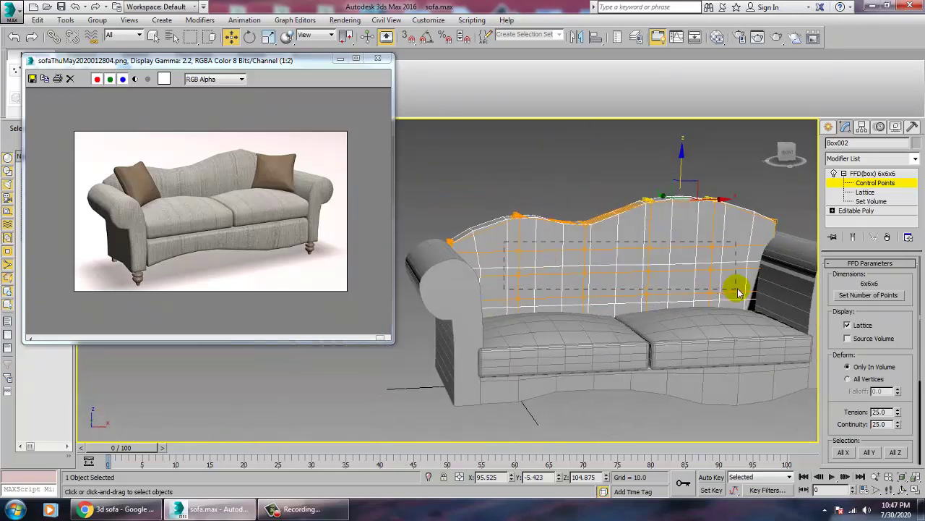
Try to puff out the backrest by pulling its interior front control points forward to about -14.6 along Y
alt+middle_drag(713, 285, 693, 282)
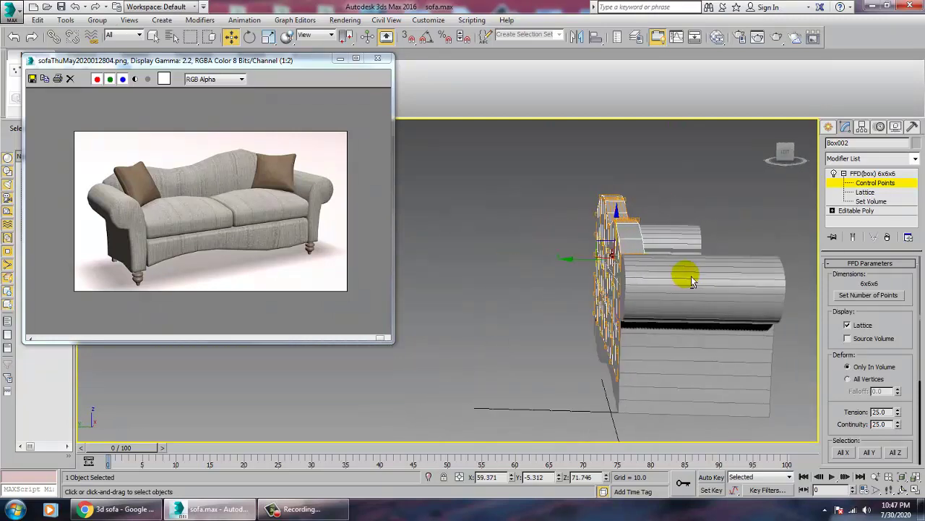
key(alt+w)
middle_drag(428, 354, 410, 353)
key(alt+w)
key(z)
middle_drag(473, 314, 532, 313)
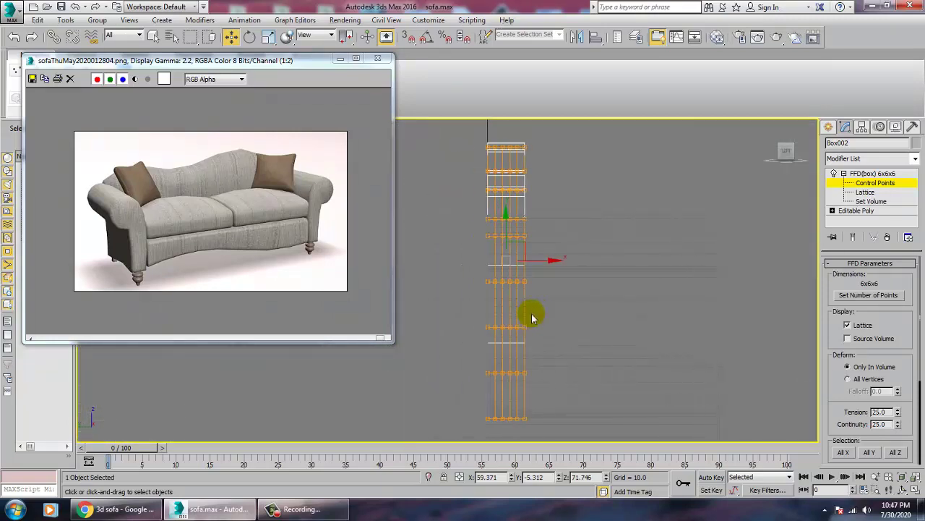
drag(514, 398, 525, 425)
key(alt+w)
middle_click(637, 335)
key(alt+w)
alt+middle_drag(639, 335, 575, 338)
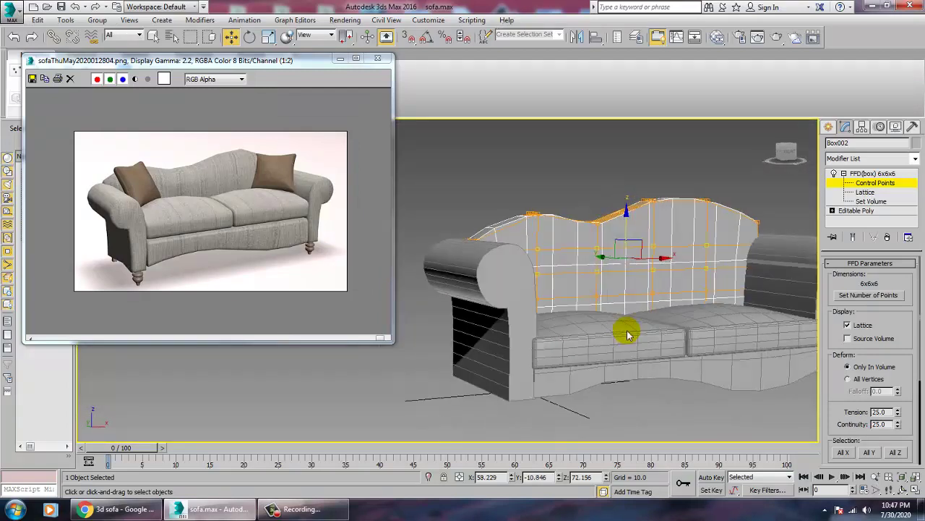
alt+middle_drag(624, 281, 609, 258)
drag(611, 264, 637, 267)
alt+middle_drag(636, 267, 620, 249)
scroll(613, 276, up, 4)
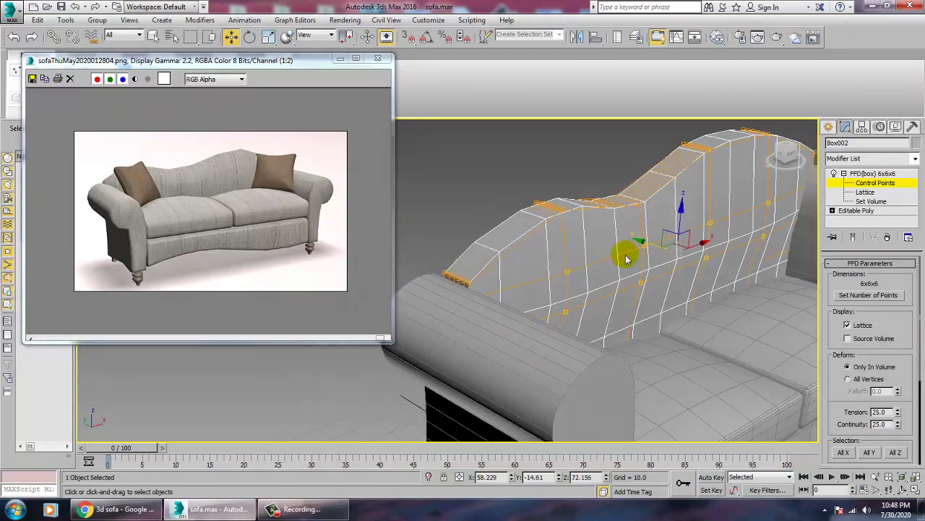
right_click(687, 218)
click(552, 167)
key(ctrl+z)
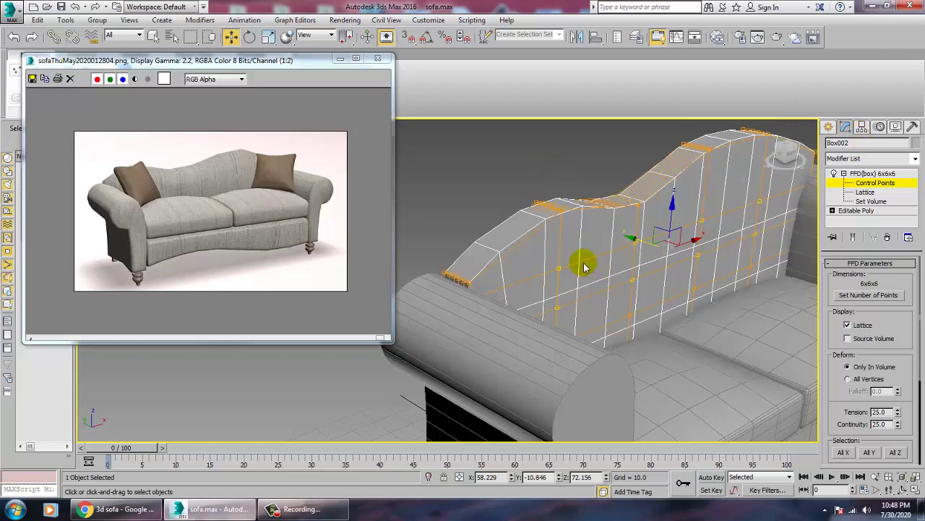
Convert the FFD-shaped backrest to an Editable Poly
right_click(581, 257)
mouse_move(624, 381)
click(701, 384)
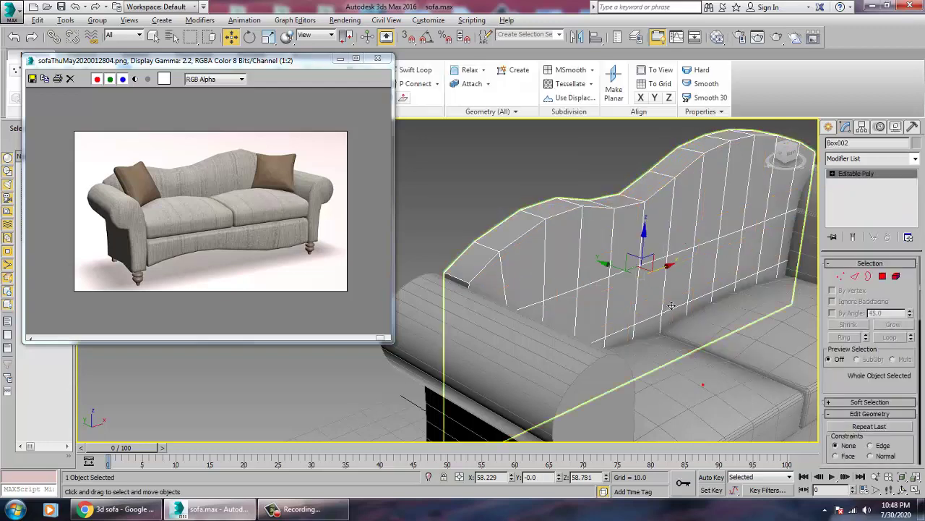
Use Swift Loop to add two edge loops across the backrest's thickness, following its wavy upper edge
click(416, 69)
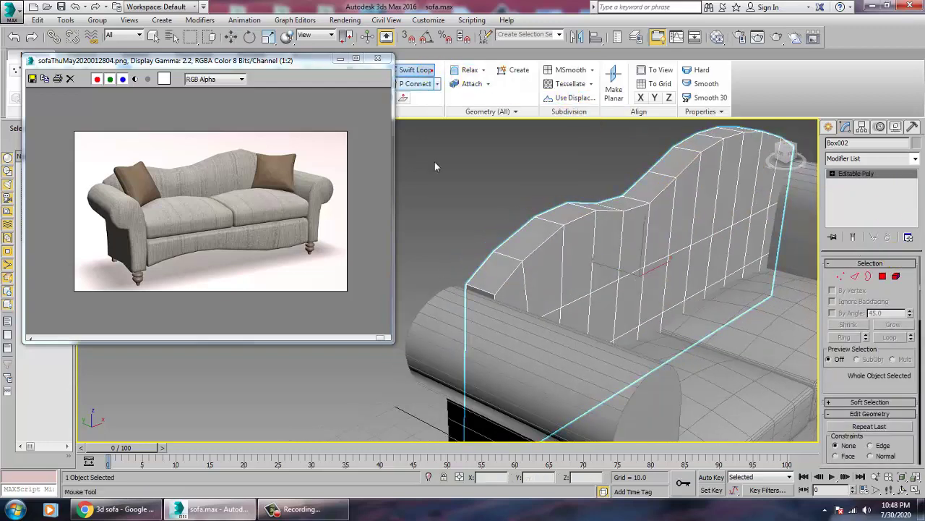
click(516, 265)
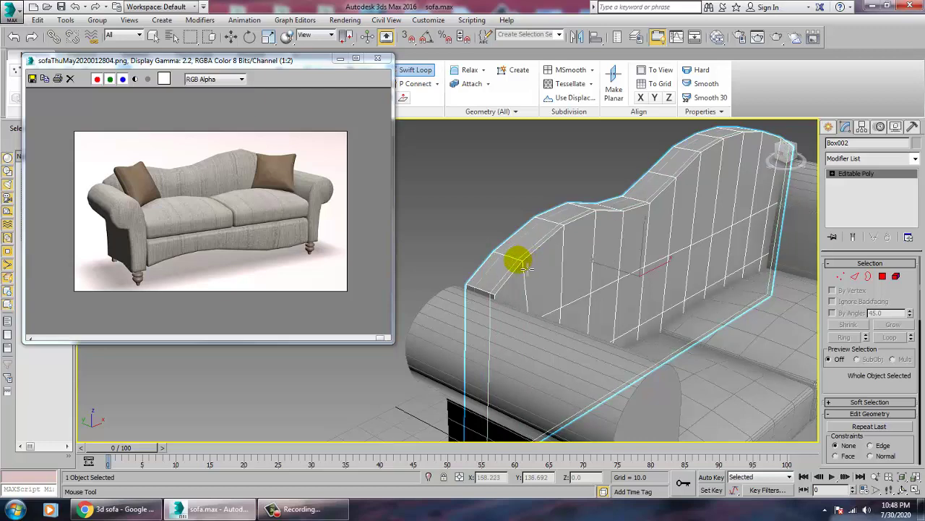
click(519, 266)
key(w)
alt+middle_drag(569, 262, 794, 277)
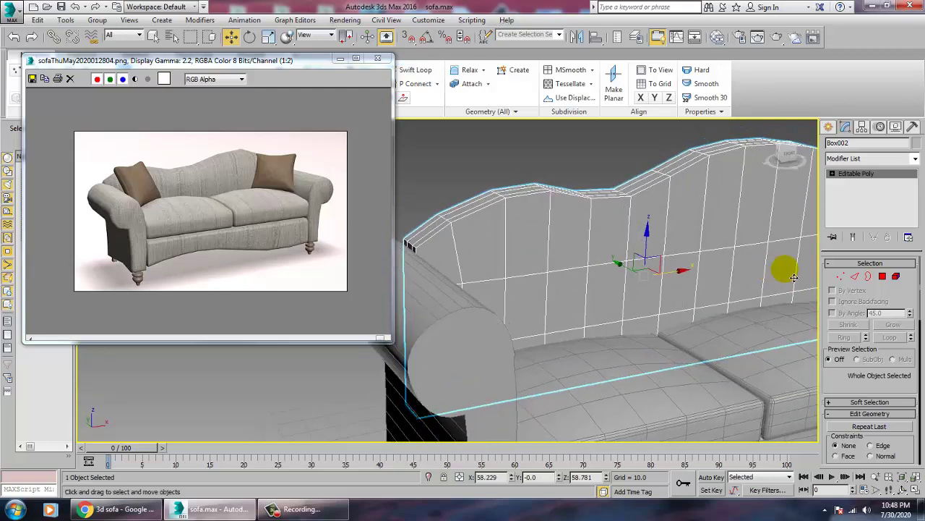
Apply a new FFD(box) modifier to the backrest and enter its Control Points level
click(914, 159)
key(f)
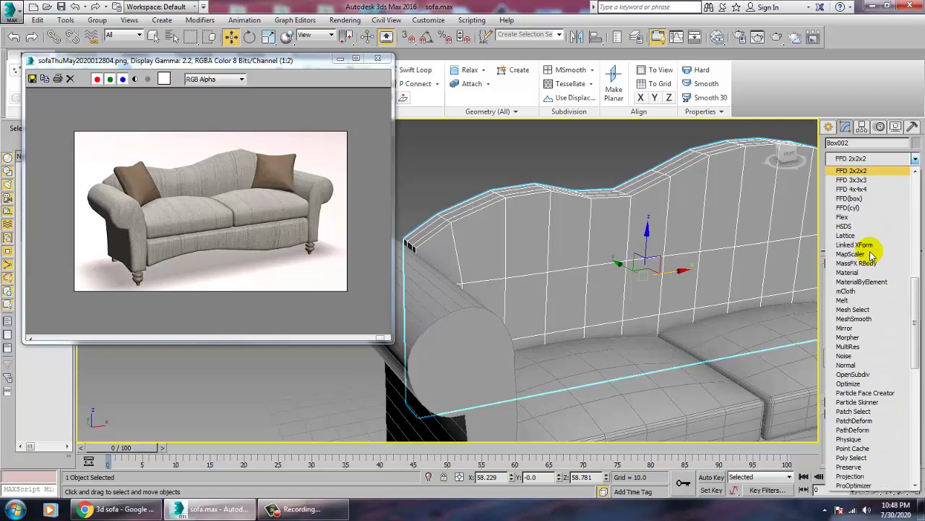
click(867, 199)
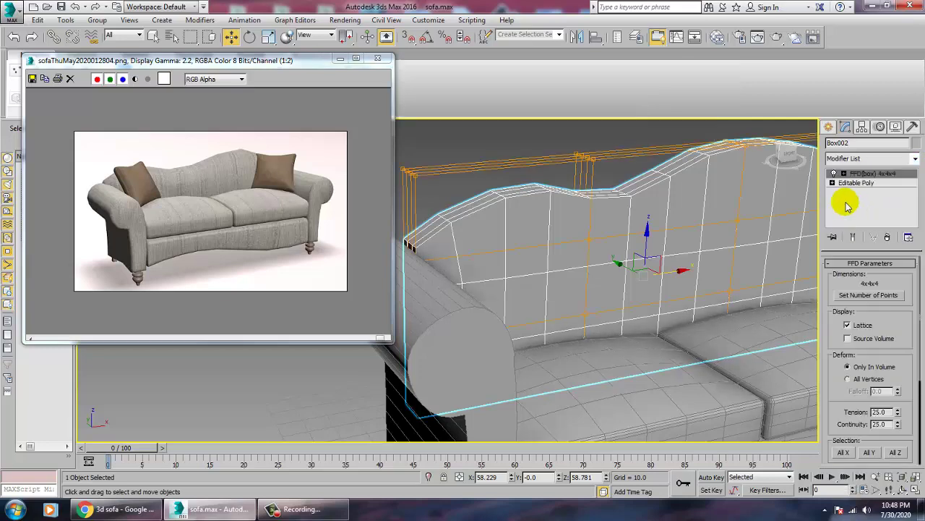
click(844, 174)
click(863, 182)
Select the control points along the lattice's uppermost row in the Left view and nudge them upward
alt+middle_drag(655, 201, 619, 229)
key(alt+w)
middle_drag(385, 376, 369, 386)
alt+middle_drag(498, 319, 420, 337)
middle_drag(417, 339, 405, 347)
mouse_move(501, 317)
alt+middle_down()
mouse_move(525, 312)
mouse_move(470, 334)
mouse_move(497, 326)
alt+middle_up()
middle_click(401, 367)
key(alt+w)
scroll(497, 322, down, 3)
scroll(500, 262, up, 3)
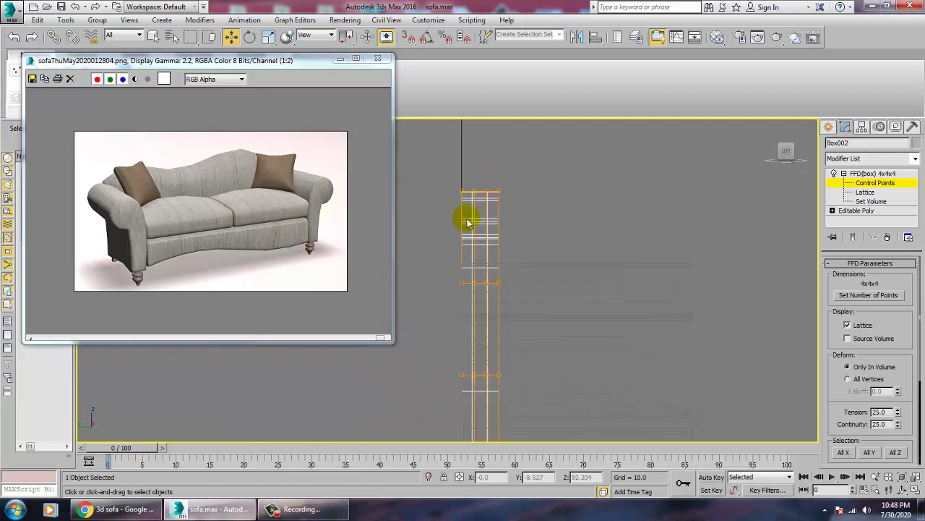
middle_click(468, 174)
key(alt+w)
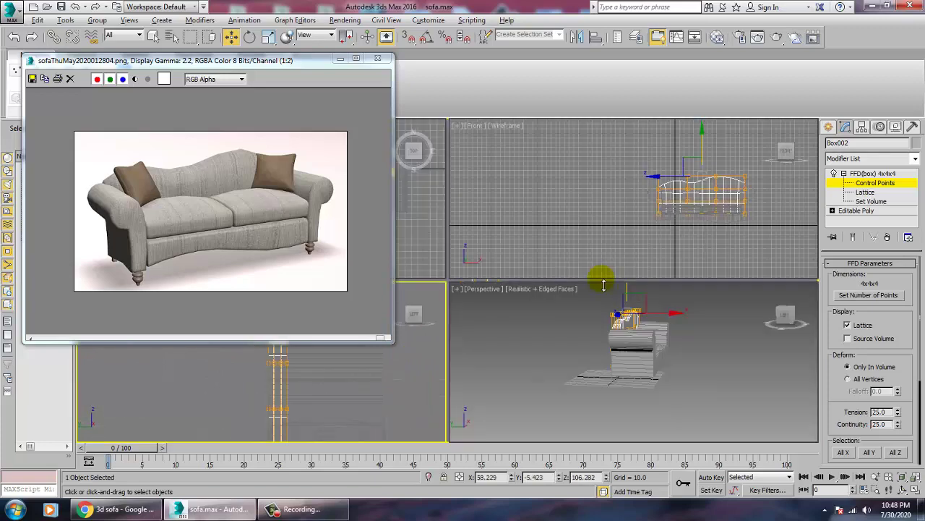
middle_click(610, 313)
key(alt+w)
alt+middle_drag(609, 314, 559, 300)
scroll(535, 279, up, 3)
scroll(541, 280, up, 3)
middle_drag(545, 260, 593, 293)
drag(632, 256, 633, 247)
alt+middle_drag(647, 293, 620, 298)
Pull the upper interior control points on the backrest's front face forward to about -12.6 along Y
middle_drag(619, 299, 580, 282)
click(526, 290)
alt+middle_drag(706, 294, 571, 289)
drag(590, 288, 597, 289)
alt+middle_drag(597, 289, 621, 292)
scroll(566, 272, down, 5)
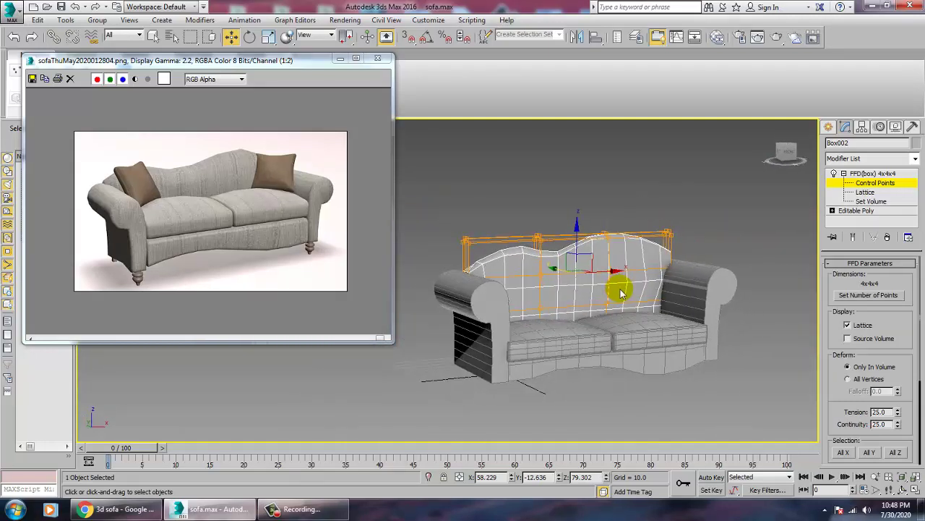
Try to pull the lower interior control points of the backrest forward along Y, then undo the move
click(882, 178)
mouse_move(637, 262)
alt+middle_down()
mouse_move(686, 284)
mouse_move(653, 256)
mouse_move(642, 259)
mouse_move(654, 260)
mouse_move(644, 278)
alt+middle_up()
scroll(663, 269, up, 6)
key(1)
click(472, 343)
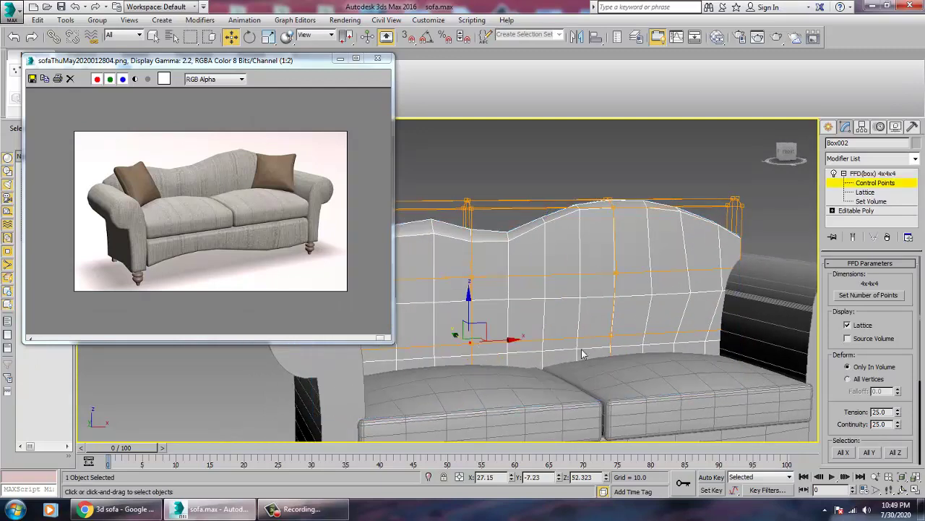
alt+middle_drag(583, 331, 506, 343)
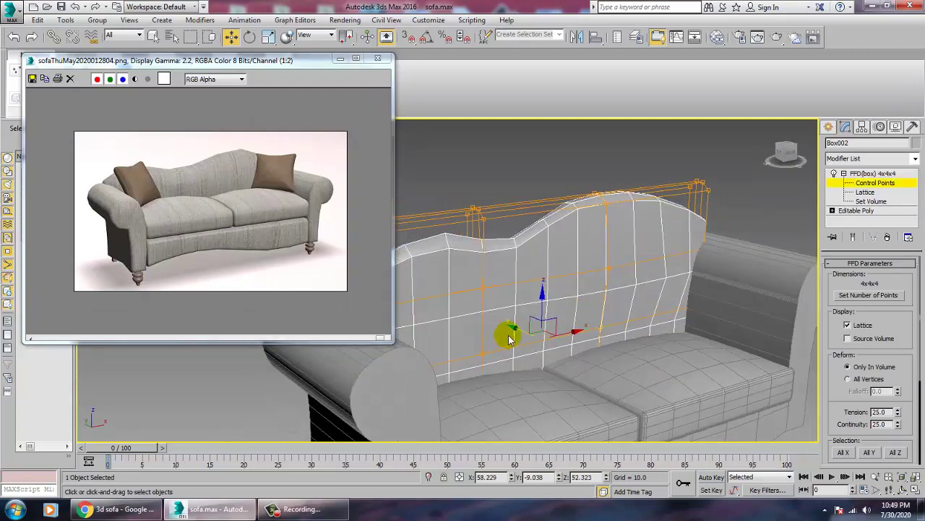
drag(524, 340, 524, 342)
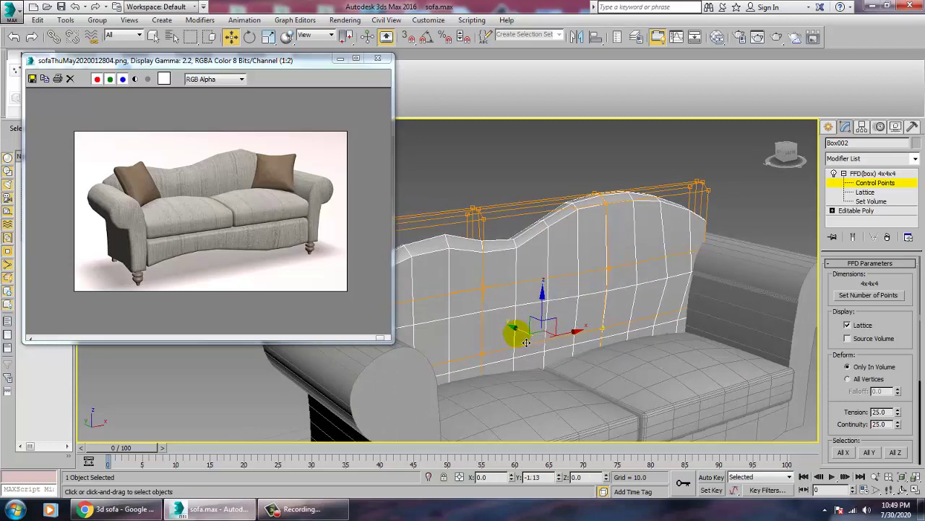
key(F3)
key(ctrl+z)
Select the two lower interior front control points in wireframe display and pull them forward to about -14.7 along Y
alt+middle_drag(536, 337, 559, 349)
click(479, 370)
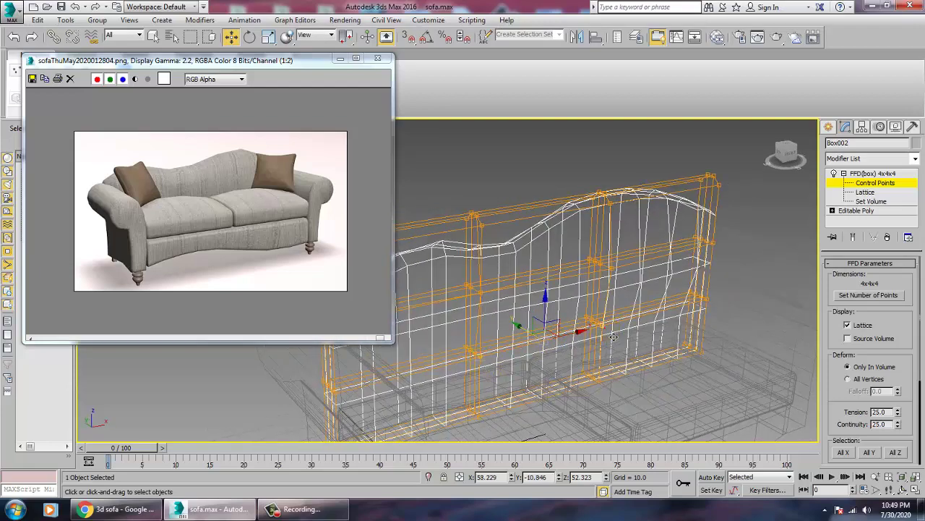
drag(535, 339, 540, 340)
key(F3)
alt+middle_drag(633, 347, 622, 315)
scroll(593, 329, down, 5)
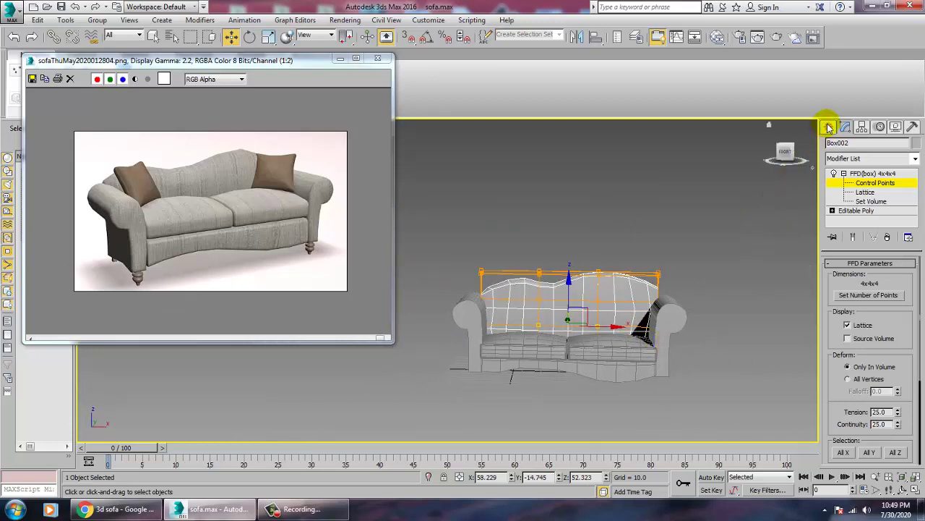
Examine the turned front leg in the reference image and frame the sofa's underside in the Front view
click(829, 126)
middle_drag(579, 320, 586, 308)
key(alt+w)
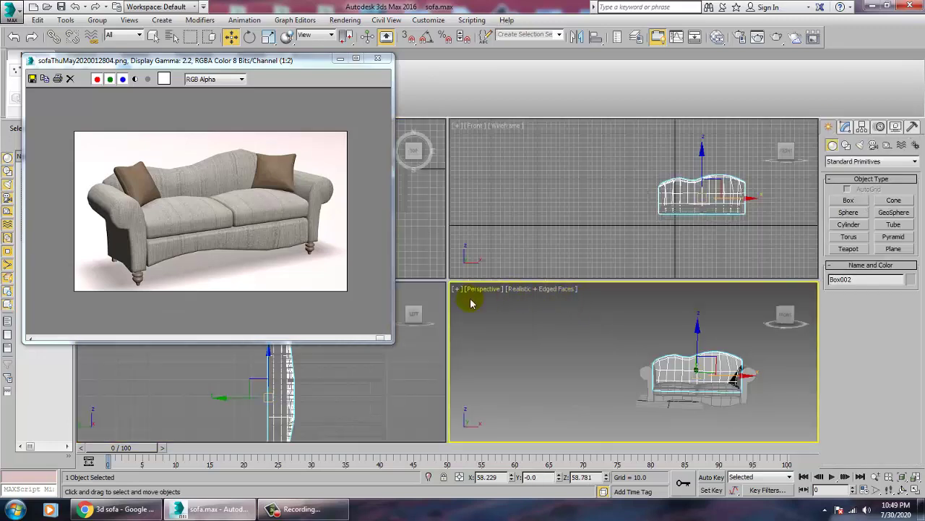
key(alt+w)
middle_drag(665, 227, 647, 189)
scroll(582, 266, up, 1)
scroll(548, 284, up, 2)
middle_drag(559, 301, 537, 272)
scroll(539, 276, up, 1)
click(254, 278)
scroll(255, 279, up, 1)
middle_drag(254, 278, 586, 186)
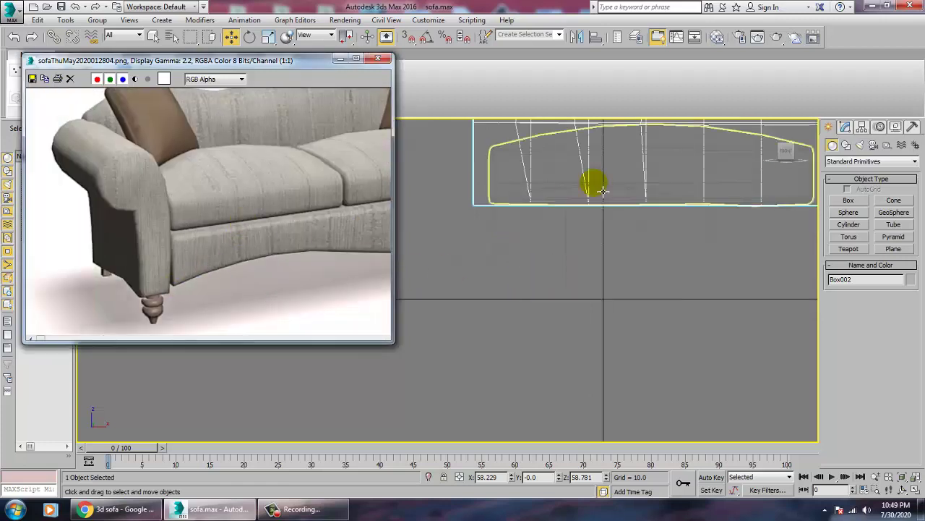
Draw a half-profile line for the leg below the sofa's corner, about 18 units tall, with a straight neck, two rounded bulges and a tapering foot
click(846, 145)
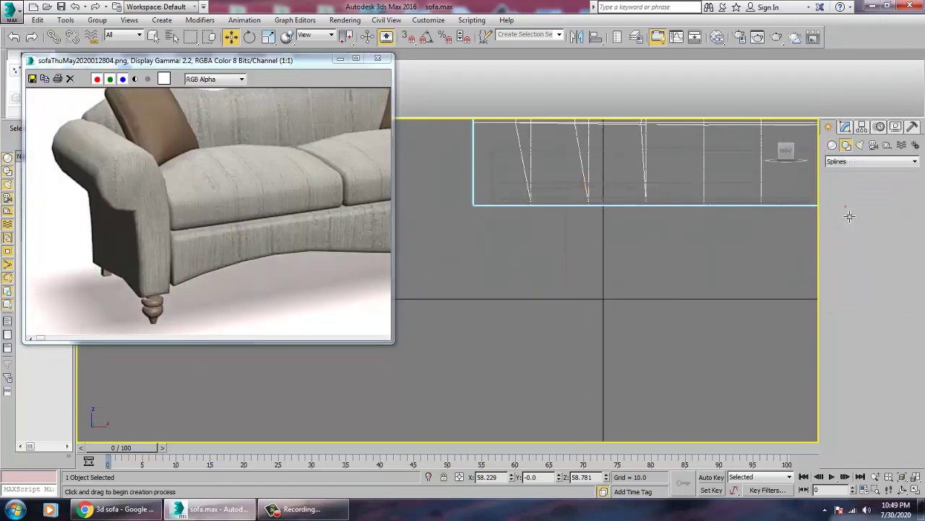
click(848, 211)
middle_drag(536, 286, 668, 250)
scroll(589, 235, up, 1)
middle_drag(628, 177, 610, 231)
scroll(609, 231, up, 1)
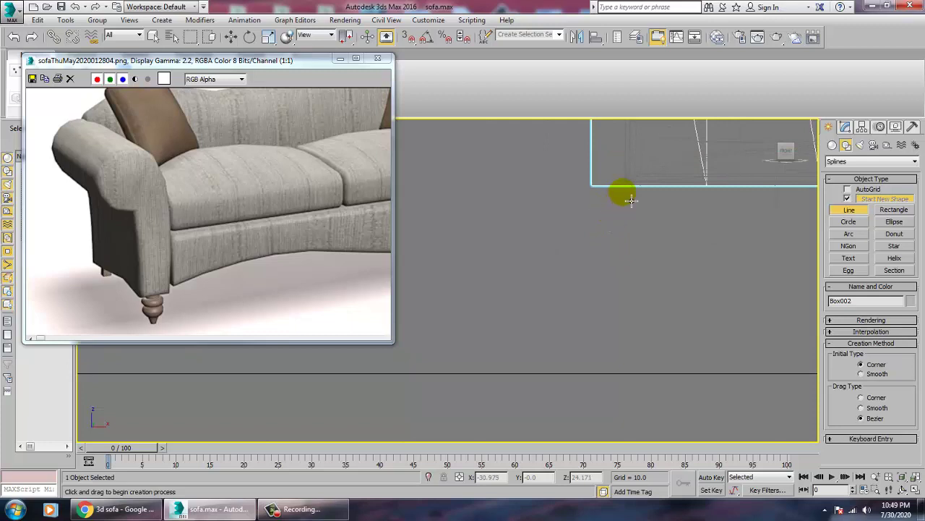
click(624, 191)
click(627, 223)
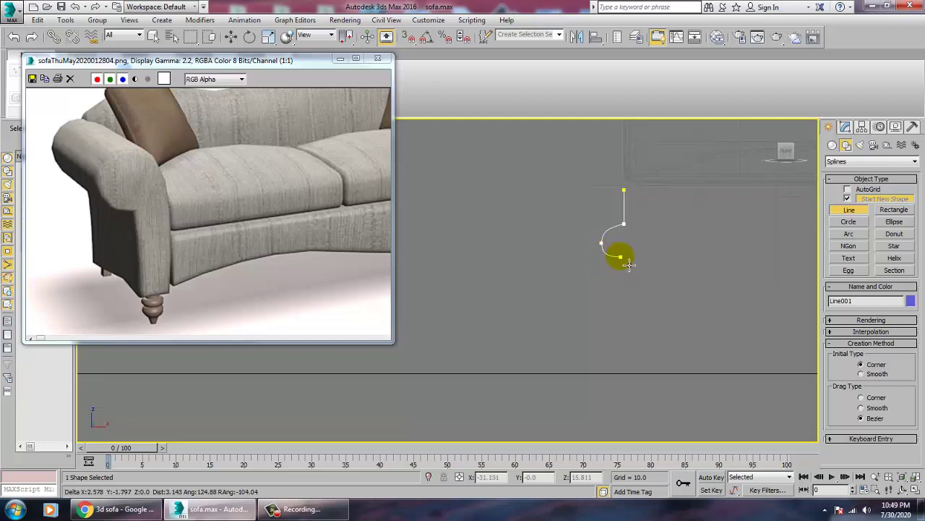
click(632, 278)
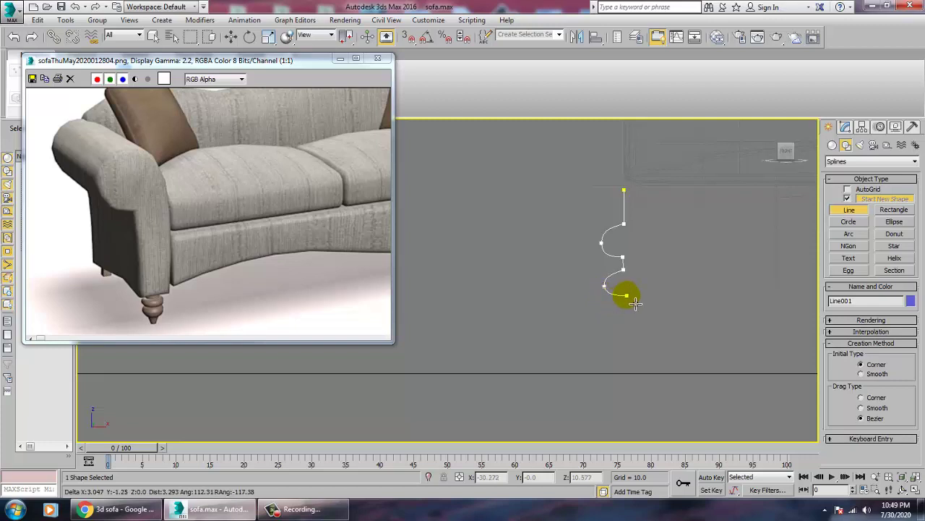
click(633, 335)
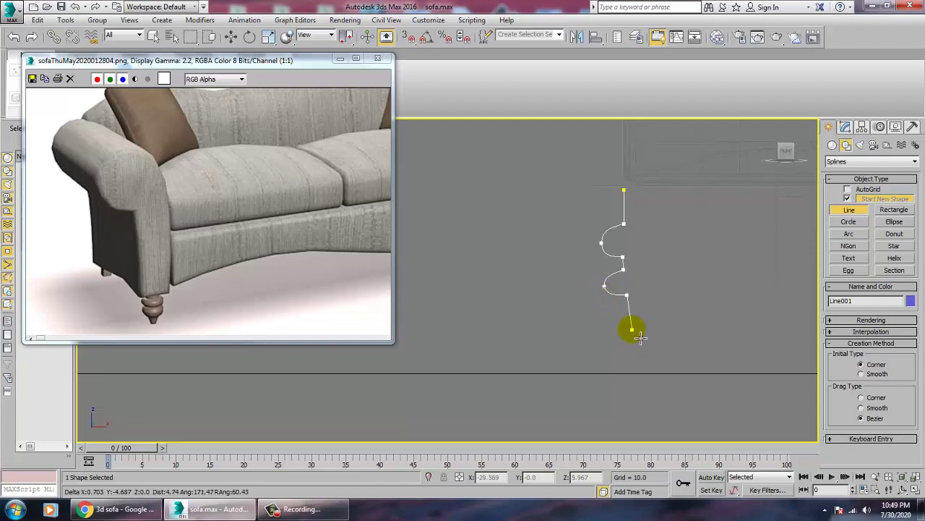
right_click(641, 337)
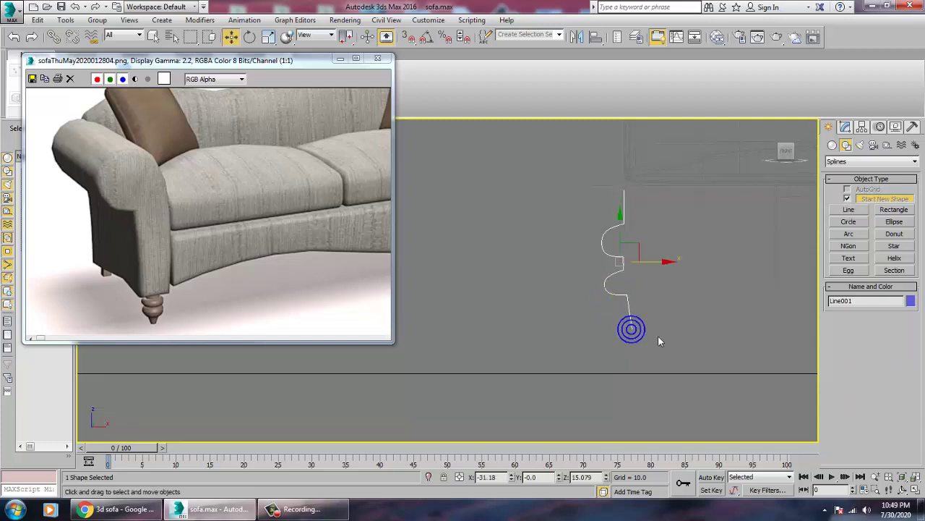
Apply a Lathe modifier to the leg profile and align its axis to Max
click(848, 128)
click(915, 162)
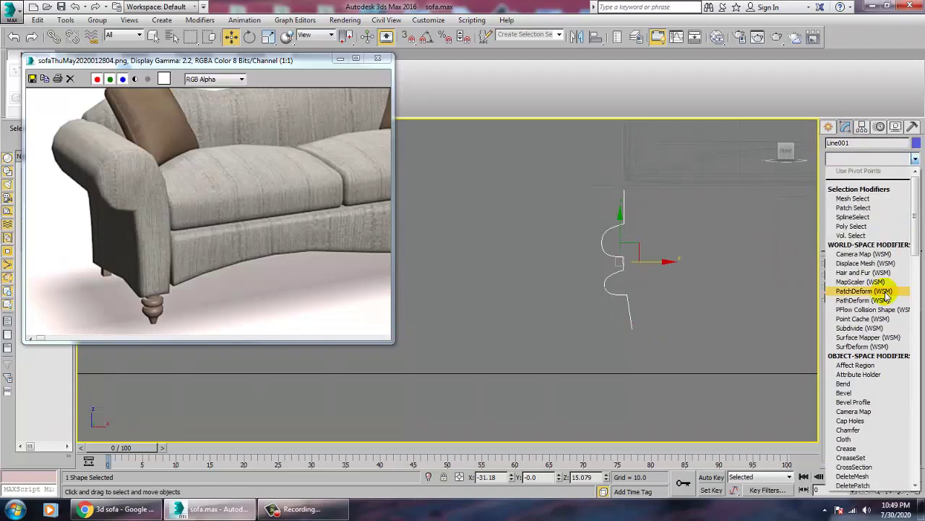
scroll(882, 293, down, 6)
key(l)
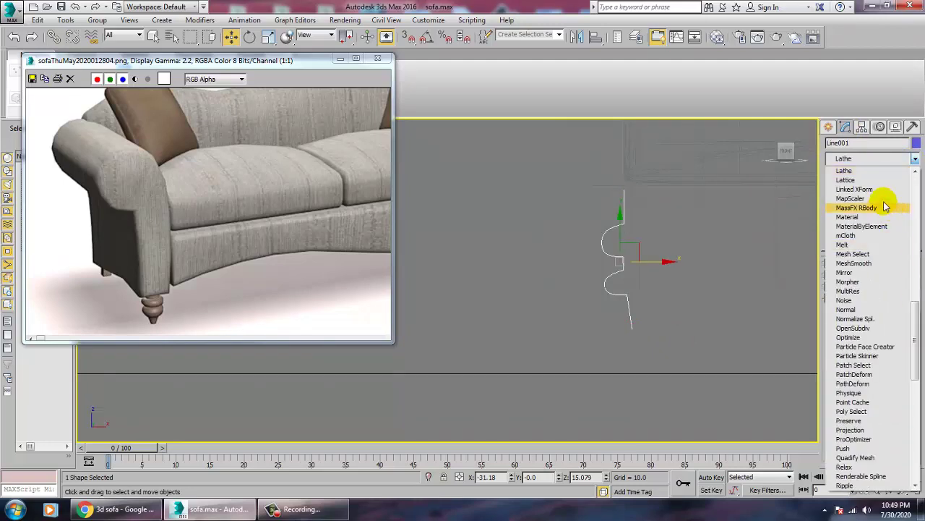
click(863, 171)
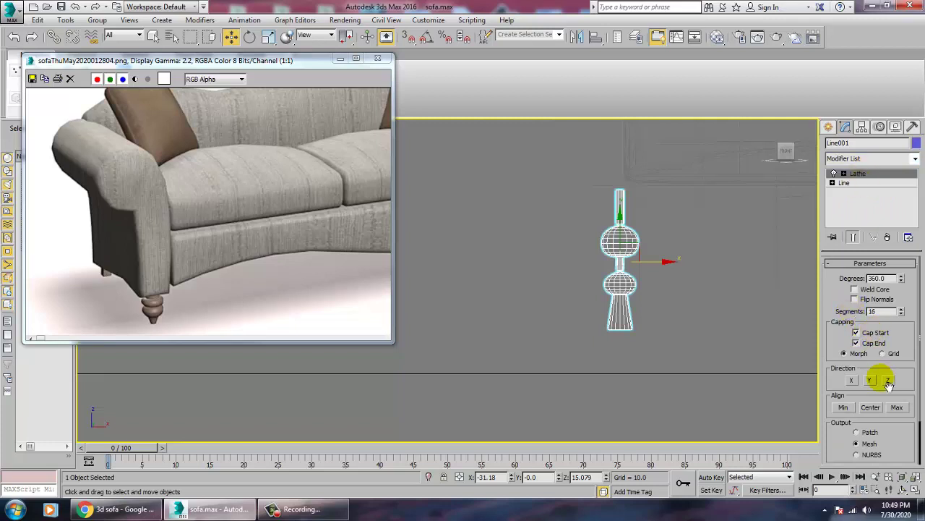
click(897, 408)
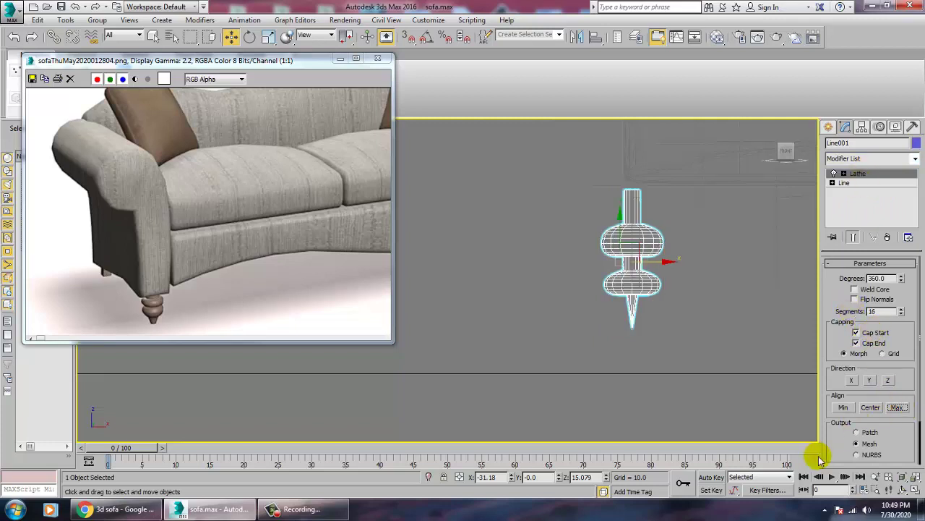
scroll(705, 298, up, 4)
middle_drag(651, 301, 659, 302)
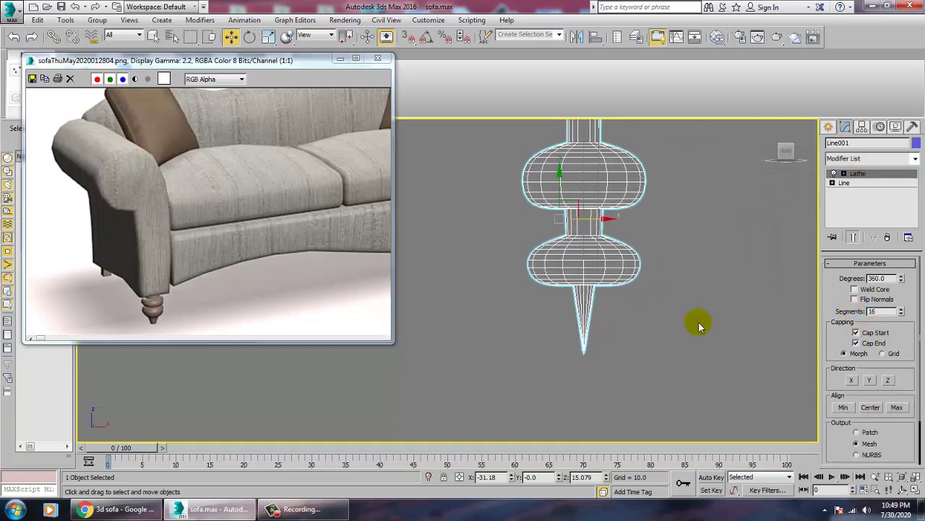
Show the lathed end result at the leg profile's vertex level and return to the Lathe modifier
click(854, 192)
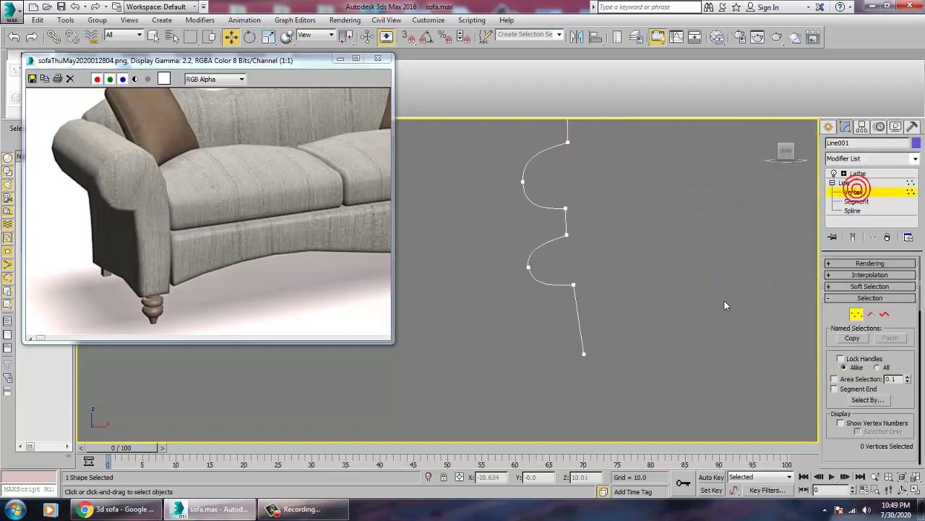
click(851, 236)
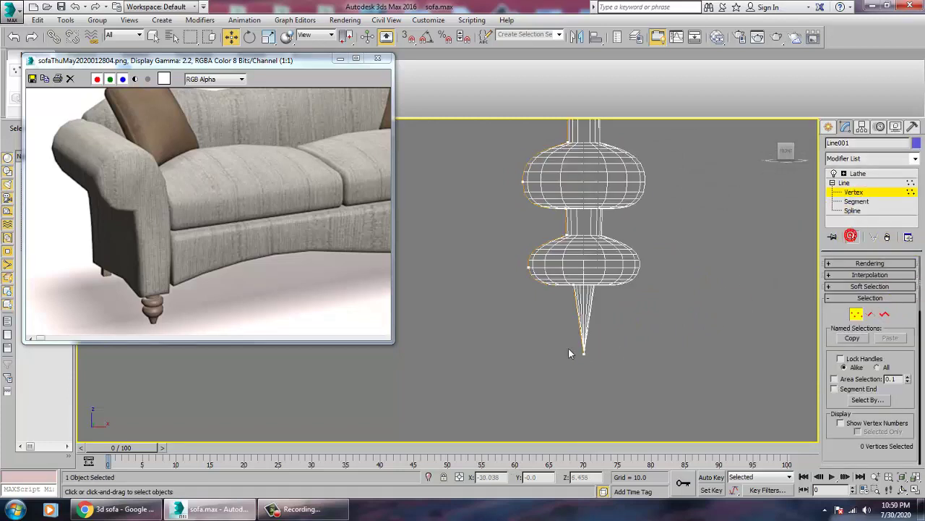
drag(624, 366, 611, 321)
click(868, 174)
Move the lathed leg along Y to the front of the sofa, at about -74.19
key(alt+w)
middle_click(698, 369)
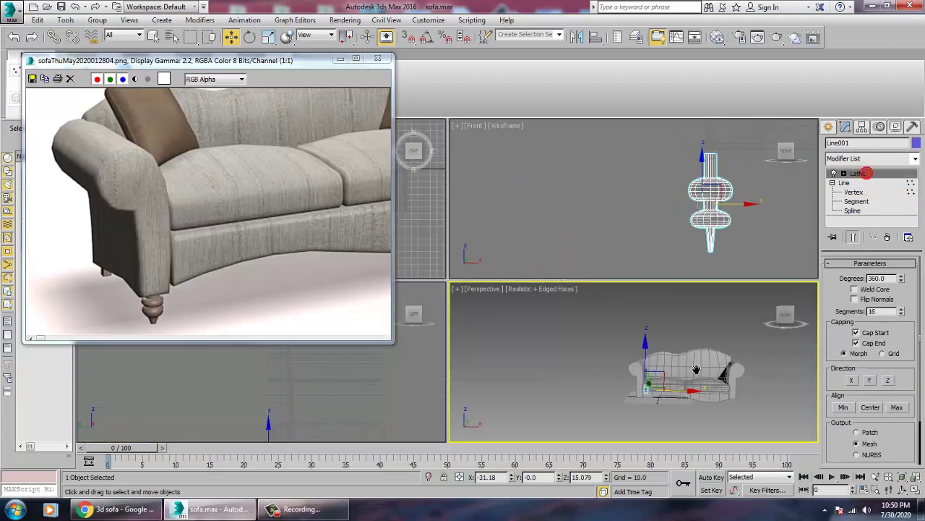
key(alt+w)
alt+middle_drag(702, 360, 631, 366)
scroll(630, 364, up, 5)
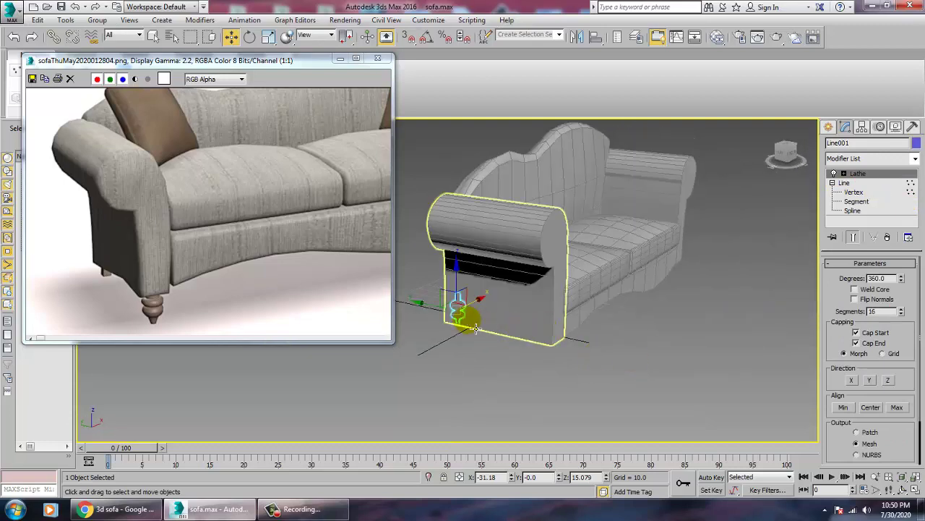
scroll(555, 360, up, 8)
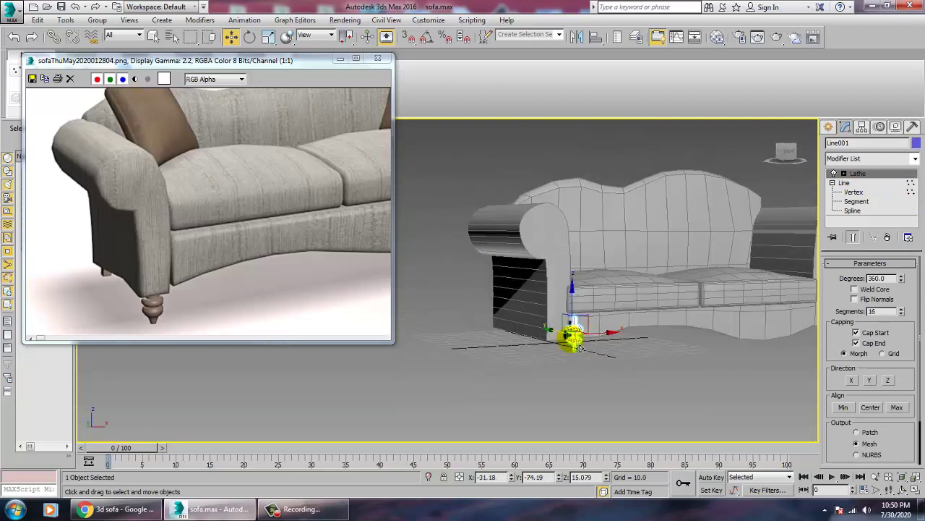
scroll(599, 333, up, 3)
Raise the profile vertices below the upper bulge to close the gap between the leg's two bulges
key(alt+w)
middle_click(682, 243)
key(alt+w)
scroll(674, 240, up, 4)
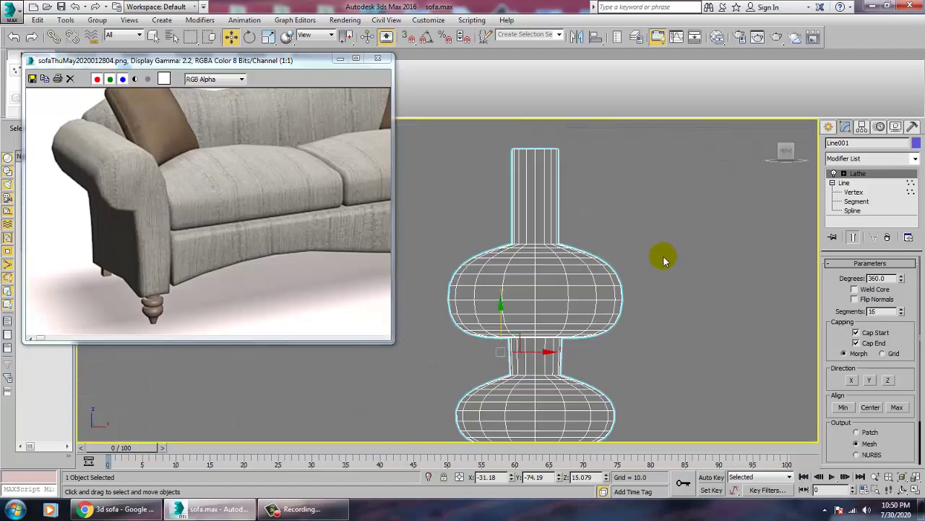
click(853, 193)
middle_drag(611, 287, 638, 221)
drag(686, 375, 686, 376)
drag(542, 287, 541, 252)
Shorten the leg's foot and blunt its tip by moving the end vertex to about X -30.13, Z 9.61
middle_drag(577, 318, 587, 244)
drag(473, 316, 621, 426)
drag(565, 355, 577, 285)
drag(596, 334, 636, 343)
middle_drag(649, 306, 648, 320)
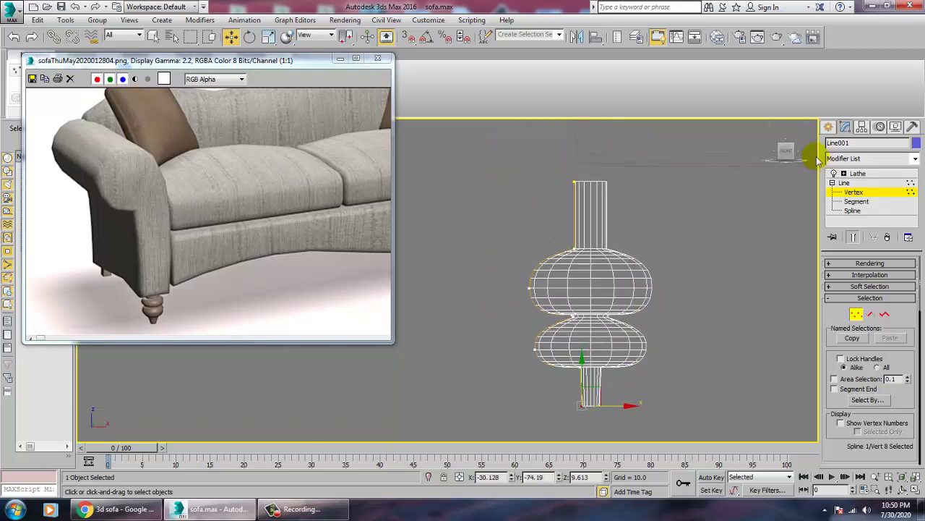
Leave vertex editing and move the leg to about -61.6 along Y and 19.61 along Z, undoing the surplus moves
scroll(643, 266, down, 5)
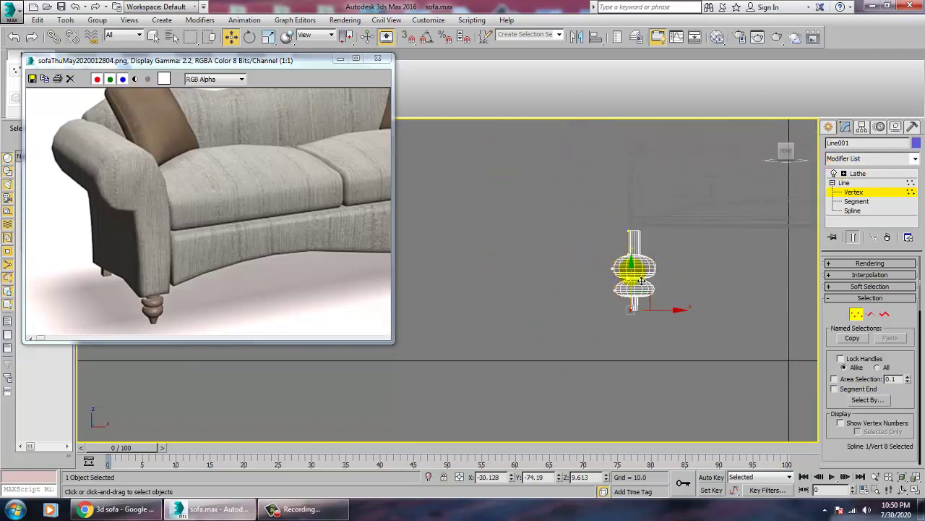
click(847, 182)
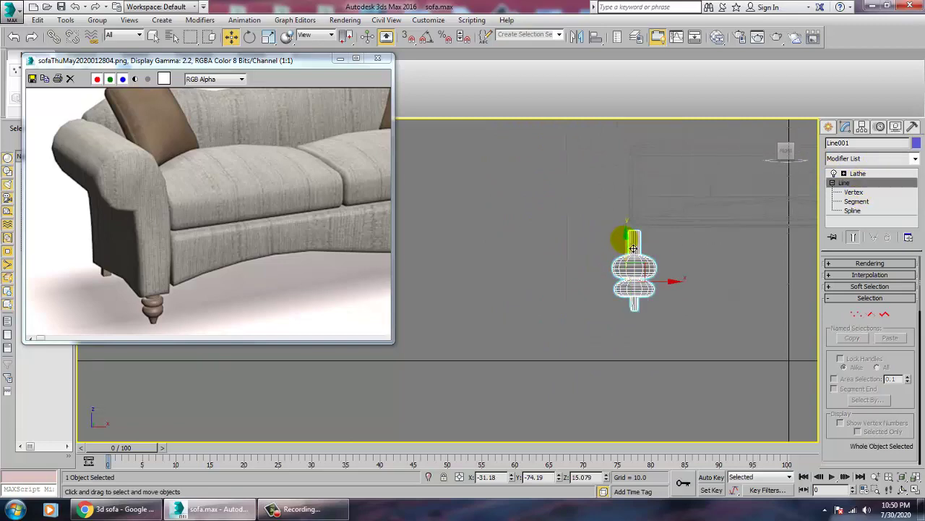
drag(637, 249, 637, 226)
key(alt+w)
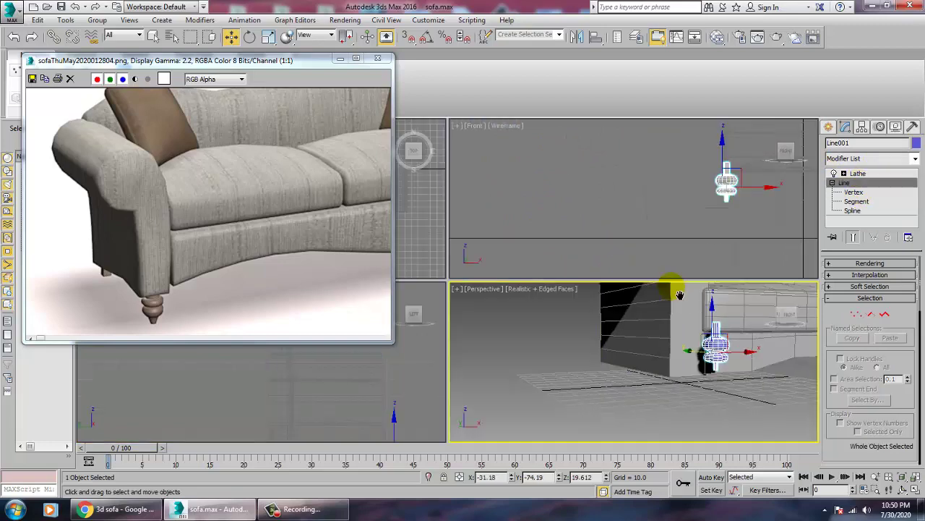
right_click(679, 300)
key(alt+w)
alt+middle_drag(658, 324, 592, 296)
drag(575, 266, 506, 262)
drag(553, 228, 563, 294)
key(ctrl+z)
key(ctrl+z)
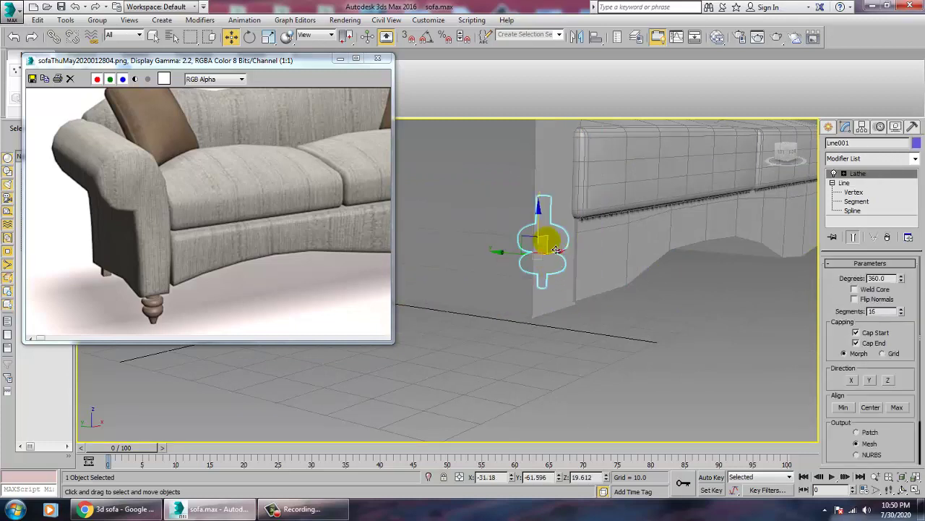
Lower the leg under the front corner of the sofa's arm, at about X -36.9 and Z 6.04
drag(535, 217, 565, 317)
alt+middle_drag(564, 303, 510, 266)
drag(575, 342, 553, 342)
alt+middle_drag(571, 319, 519, 327)
scroll(518, 328, up, 2)
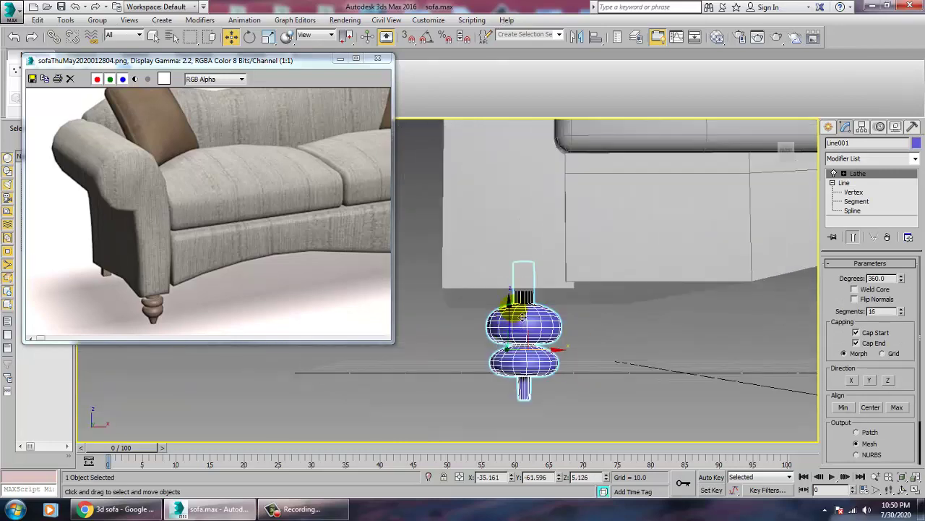
drag(513, 318, 515, 309)
drag(557, 351, 537, 352)
alt+middle_drag(537, 352, 591, 345)
scroll(591, 346, down, 3)
Clone the leg as a copy to the arm's rear corner in the Top view, at about Y -8.49
key(alt+w)
right_click(422, 252)
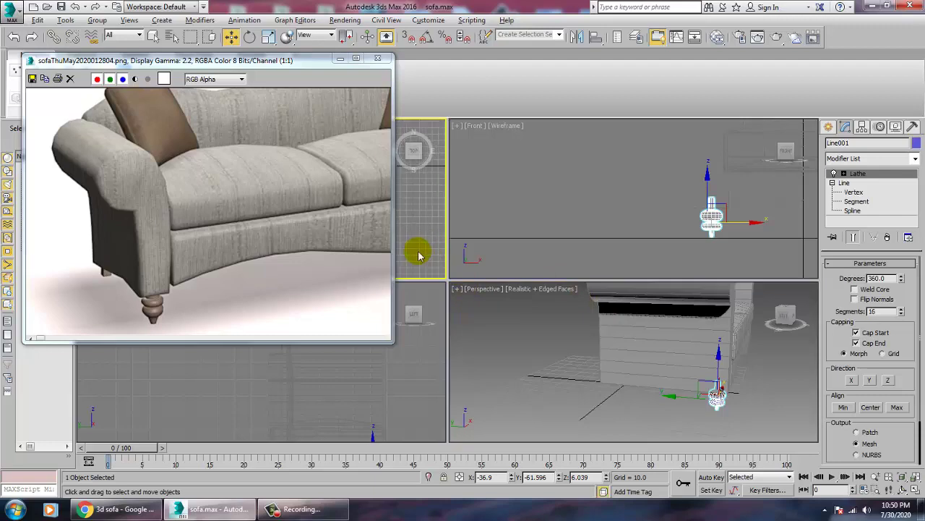
key(alt+w)
middle_drag(460, 256, 500, 331)
scroll(510, 253, down, 7)
scroll(532, 326, down, 1)
mouse_move(509, 326)
mouse_down()
mouse_move(511, 232)
mouse_move(509, 248)
mouse_up()
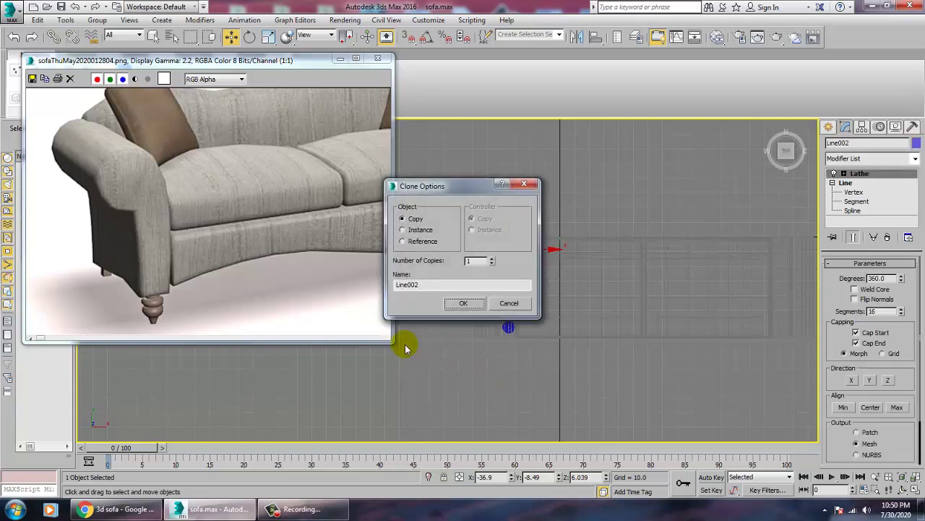
click(483, 306)
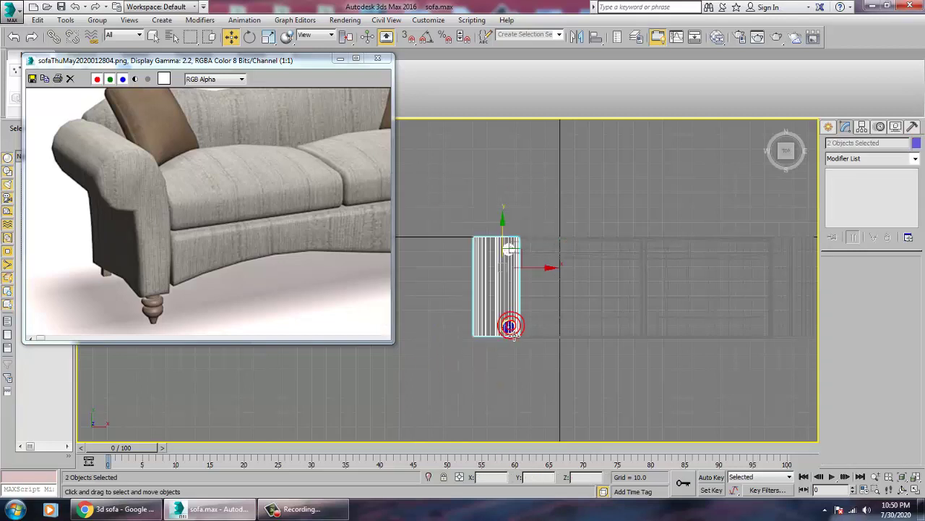
Select the front and rear legs together and clone one copy of the pair under the opposite arm
drag(519, 372, 521, 372)
alt+drag(452, 279, 583, 308)
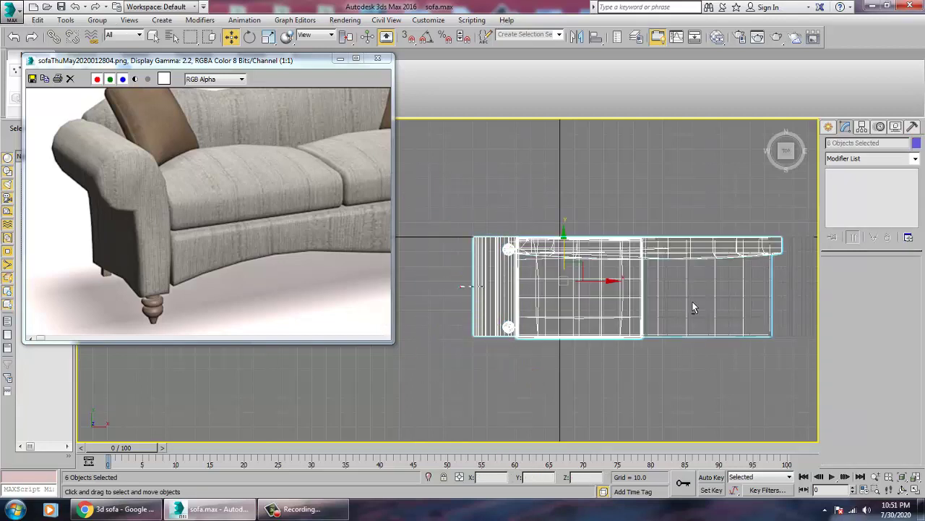
alt+drag(595, 184, 625, 252)
mouse_move(543, 287)
shift+mouse_down()
mouse_move(835, 316)
mouse_move(826, 314)
shift+mouse_up()
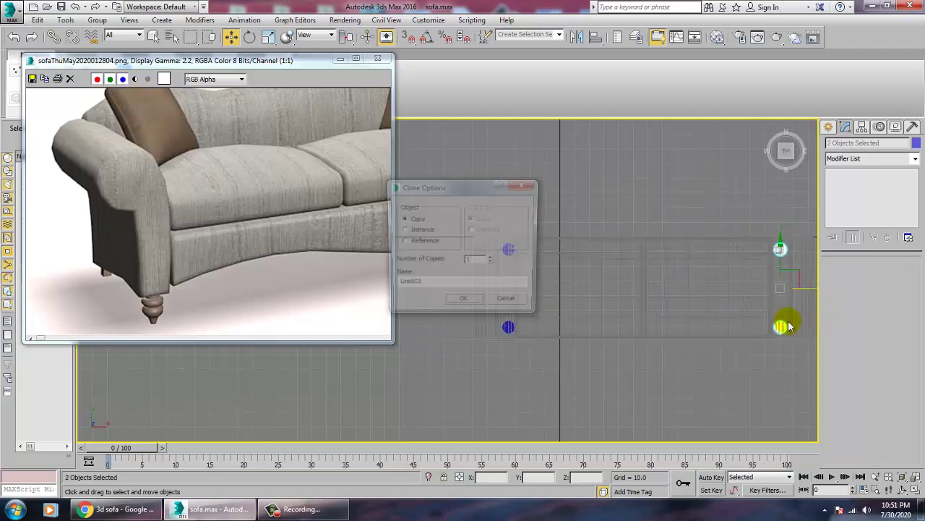
click(469, 305)
Select every part of the sofa and assign them all the same light grey object color
key(alt+w)
alt+middle_drag(706, 406, 512, 347)
key(alt+w)
key(z)
scroll(666, 359, down, 5)
alt+middle_drag(615, 333, 694, 325)
scroll(606, 333, down, 5)
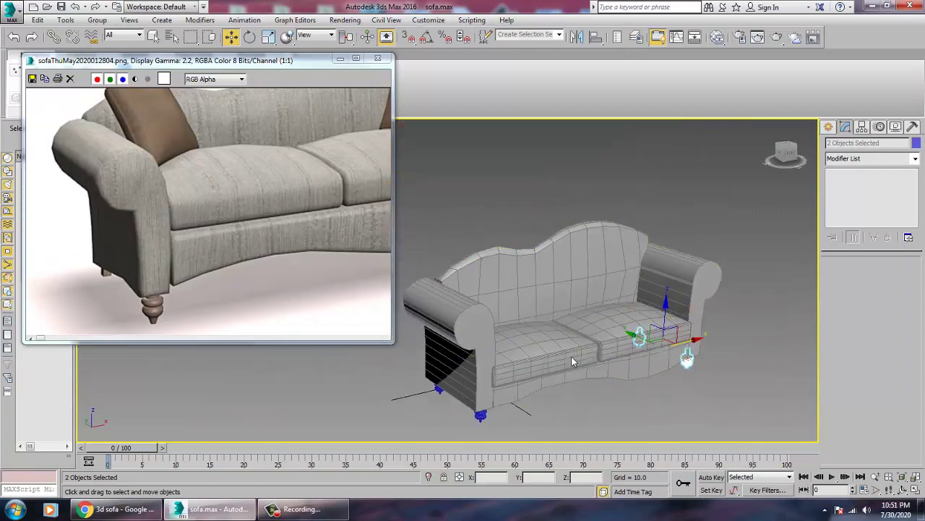
drag(804, 510, 801, 499)
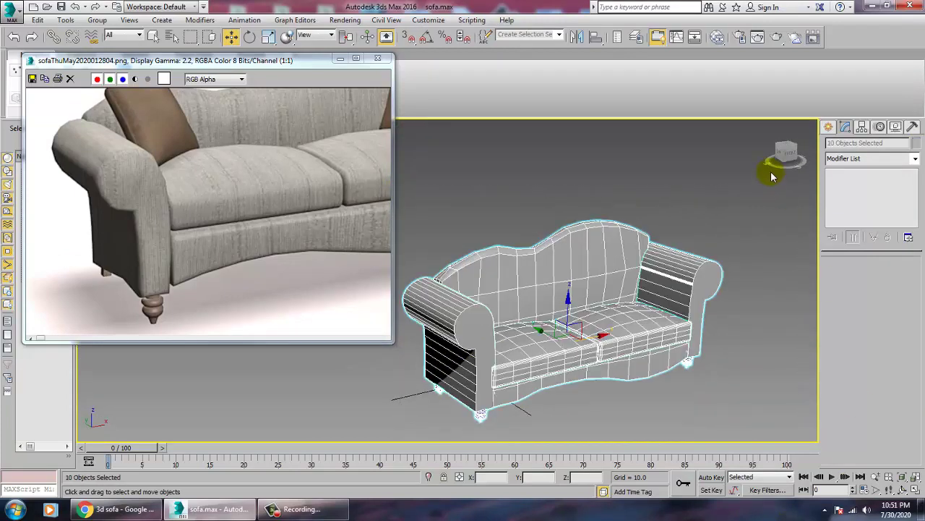
click(916, 147)
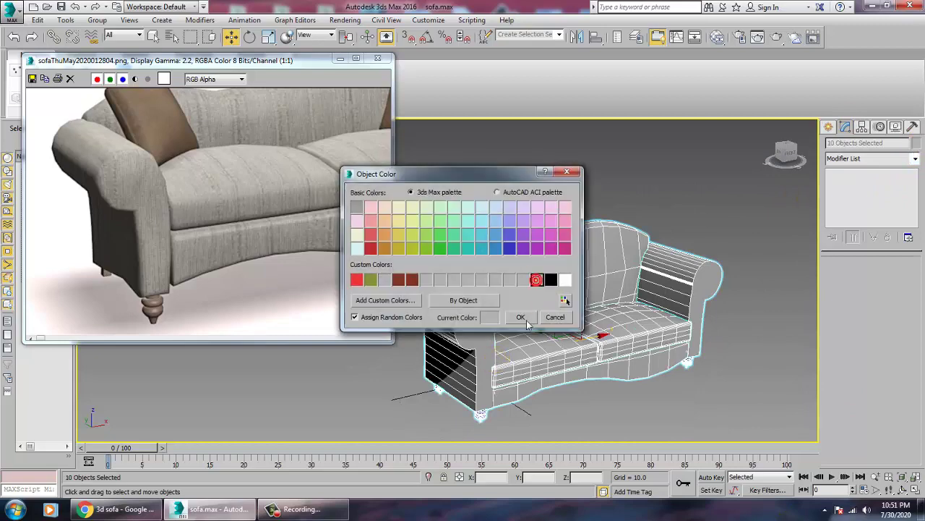
click(521, 318)
Examine the throw pillow in the reference image and compare the whole sofa model with it
alt+middle_drag(598, 290, 634, 299)
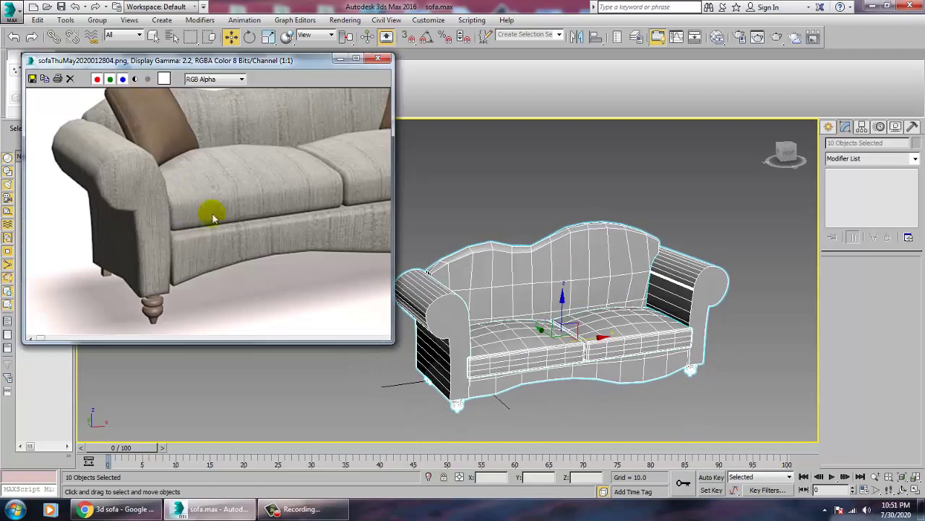
middle_drag(212, 217, 219, 276)
click(525, 215)
alt+middle_drag(516, 286, 554, 312)
scroll(526, 303, down, 6)
scroll(548, 311, up, 4)
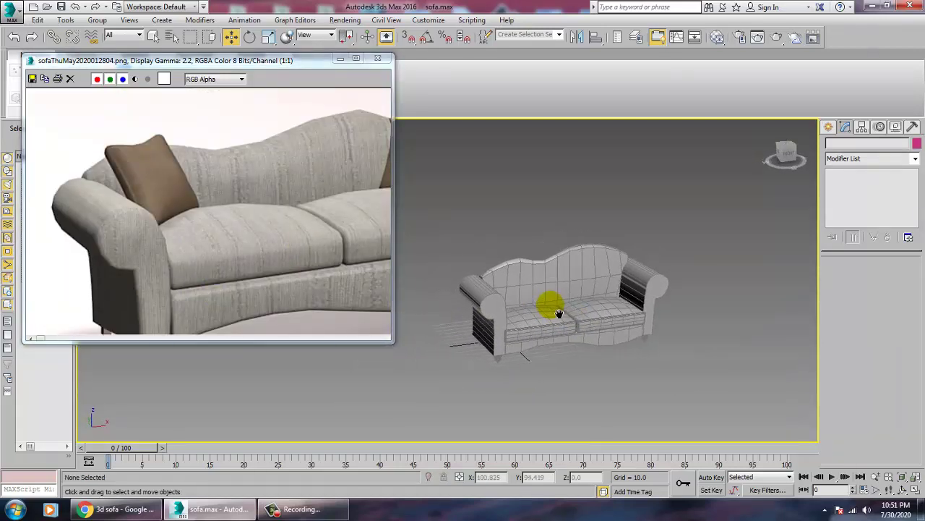
scroll(554, 312, up, 3)
Create a chamfer box in front of the sofa, about 40.9 long, 43.7 wide and 15.4 high with a 5.4 fillet
click(827, 130)
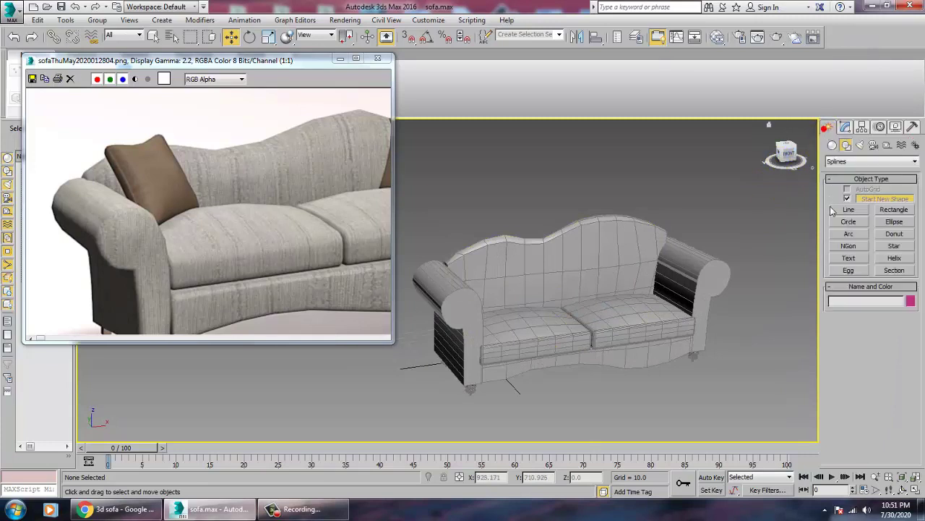
click(833, 145)
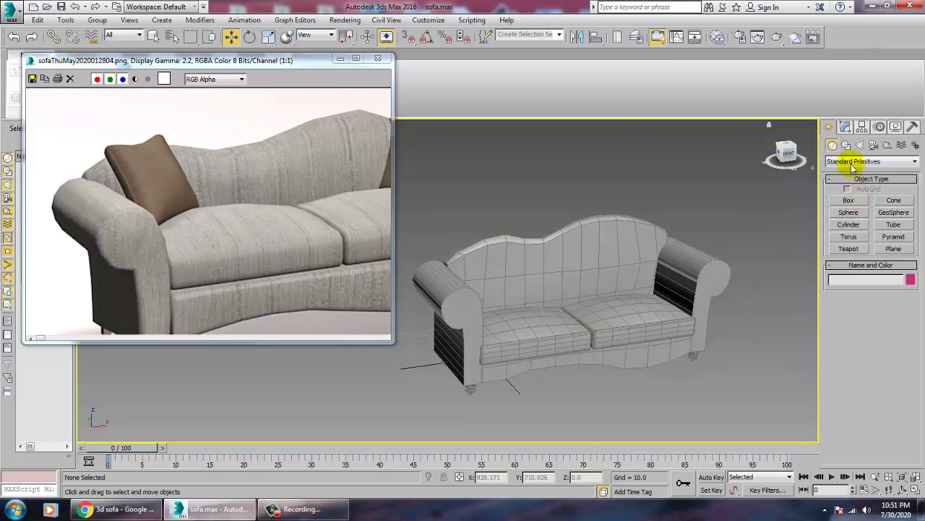
click(853, 162)
click(860, 179)
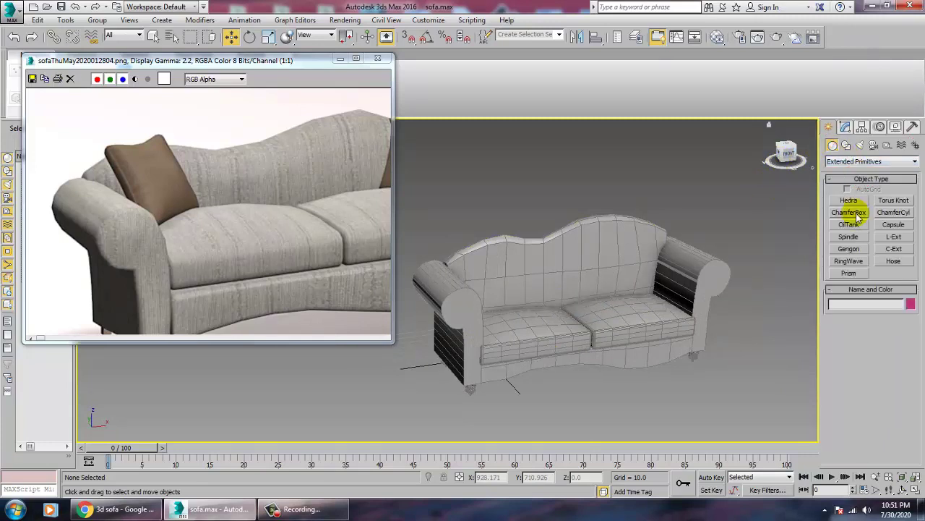
click(855, 214)
alt+middle_drag(650, 245, 621, 352)
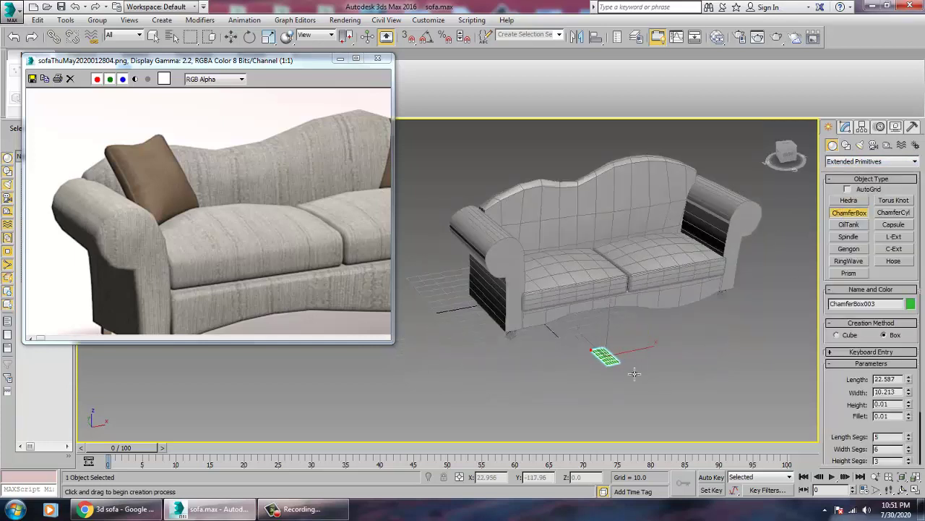
drag(682, 374, 684, 375)
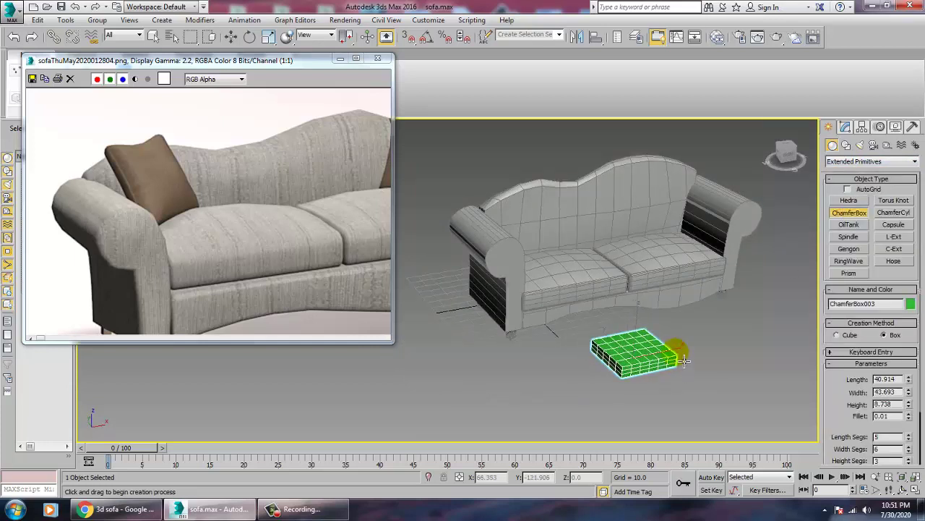
click(682, 350)
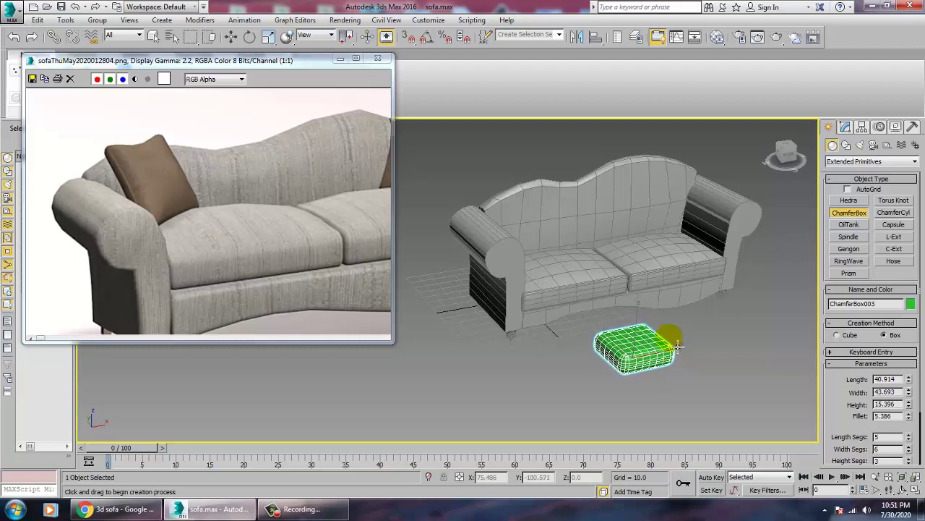
click(679, 349)
key(w)
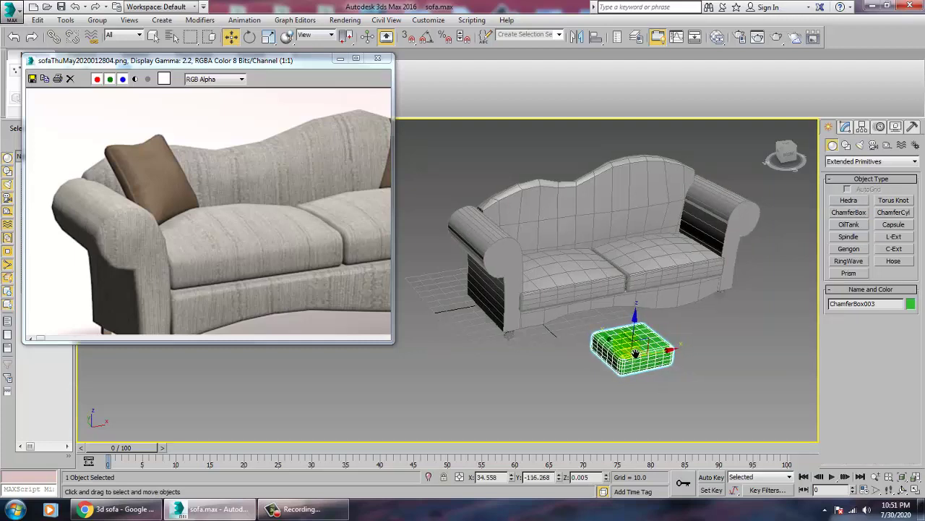
Rotate the chamfer box upright about its X axis, to about 89 degrees
scroll(634, 345, up, 4)
drag(624, 352, 676, 390)
key(e)
alt+middle_drag(676, 390, 742, 275)
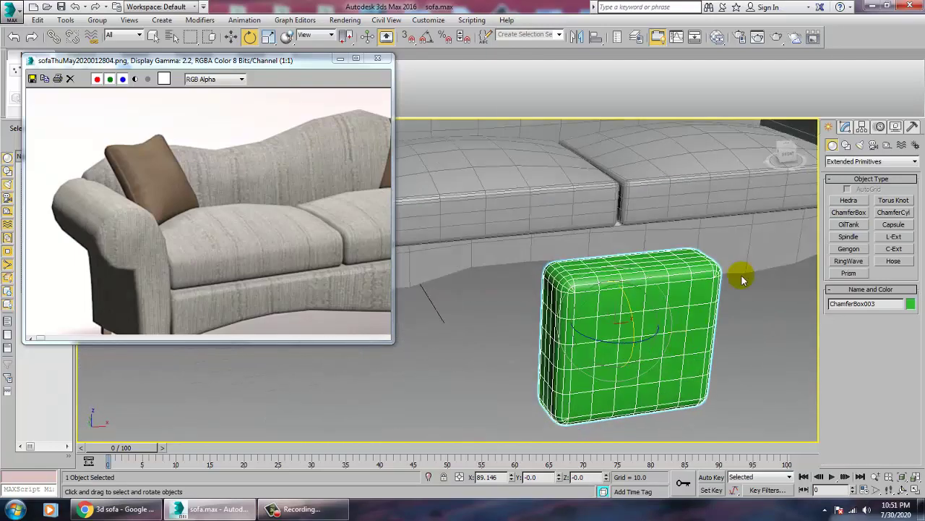
Apply an FFD(box) 4x4x4 modifier to the upright chamfer box
click(846, 128)
click(857, 159)
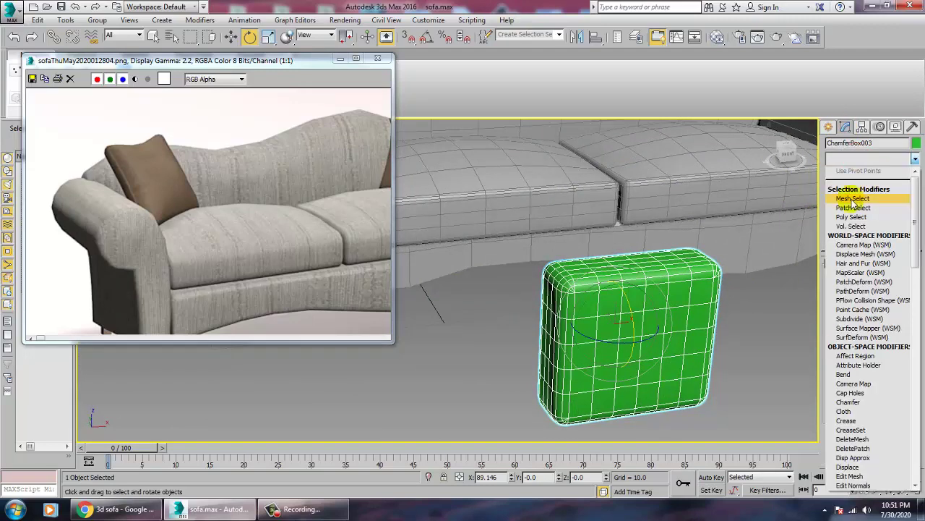
scroll(853, 205, down, 2)
click(860, 208)
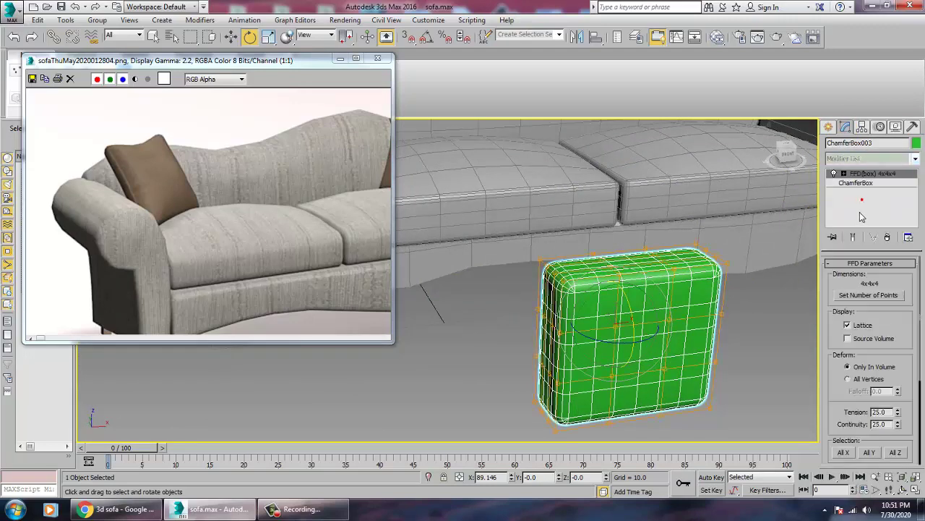
Select the four central FFD control points of the chamfer box in the Front view
key(alt+w)
right_click(672, 188)
key(alt+w)
middle_drag(736, 362, 669, 341)
middle_drag(799, 279, 566, 279)
key(1)
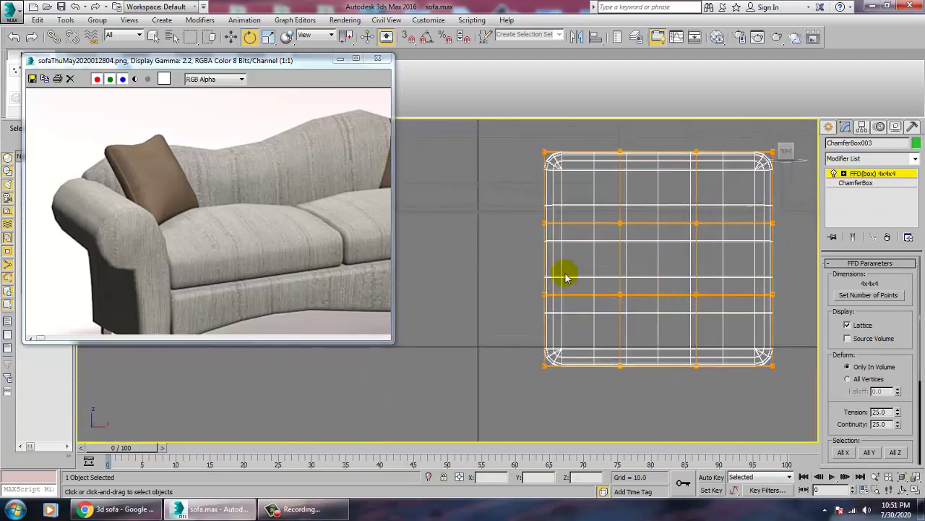
click(629, 236)
ctrl+click(700, 229)
ctrl+click(700, 298)
ctrl+click(625, 299)
key(w)
Pull the central FFD control points on the chamfer box's front face outward to about Y -136.2, bulging that face
key(alt+w)
right_click(675, 350)
key(alt+w)
alt+middle_drag(674, 350, 612, 364)
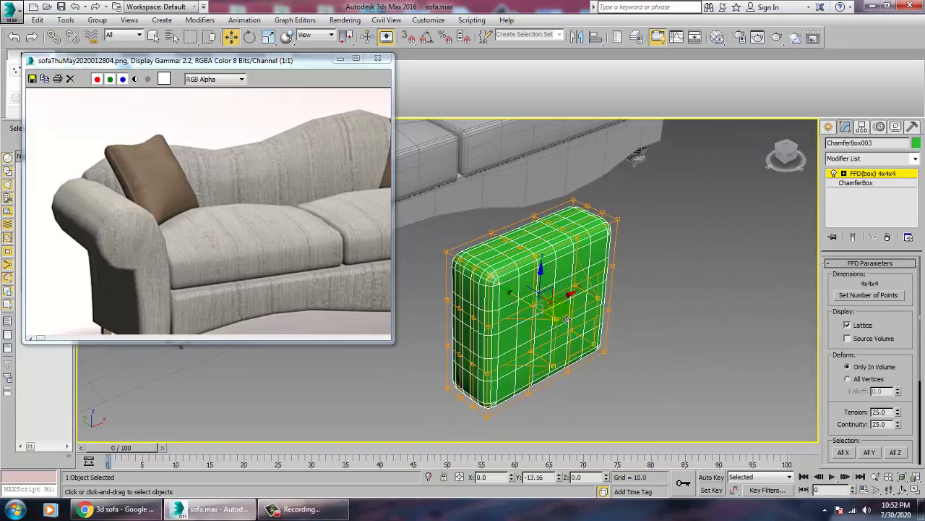
scroll(621, 295, up, 6)
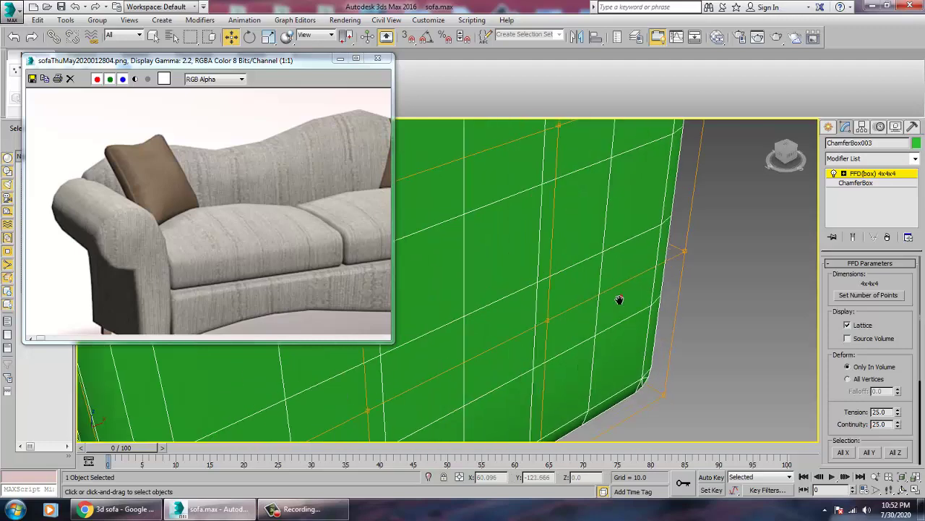
middle_drag(620, 299, 637, 303)
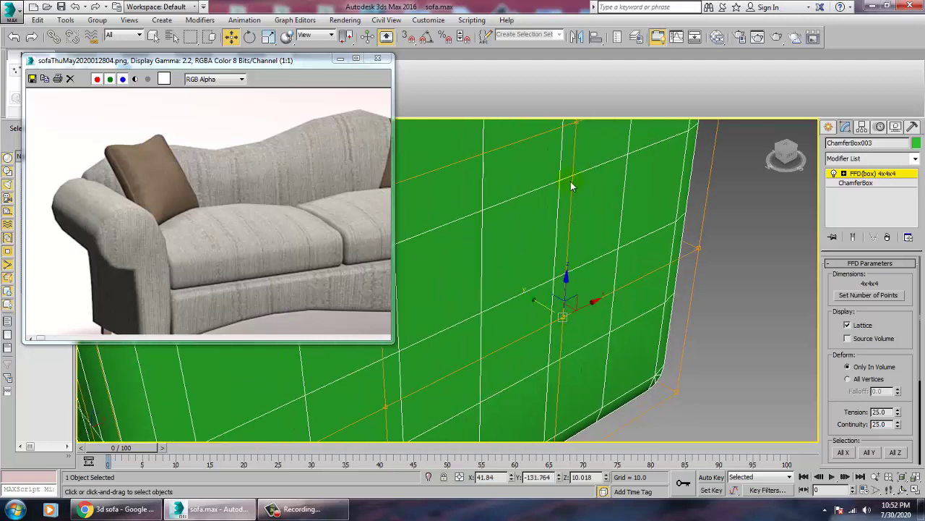
scroll(583, 132, down, 3)
scroll(524, 190, up, 2)
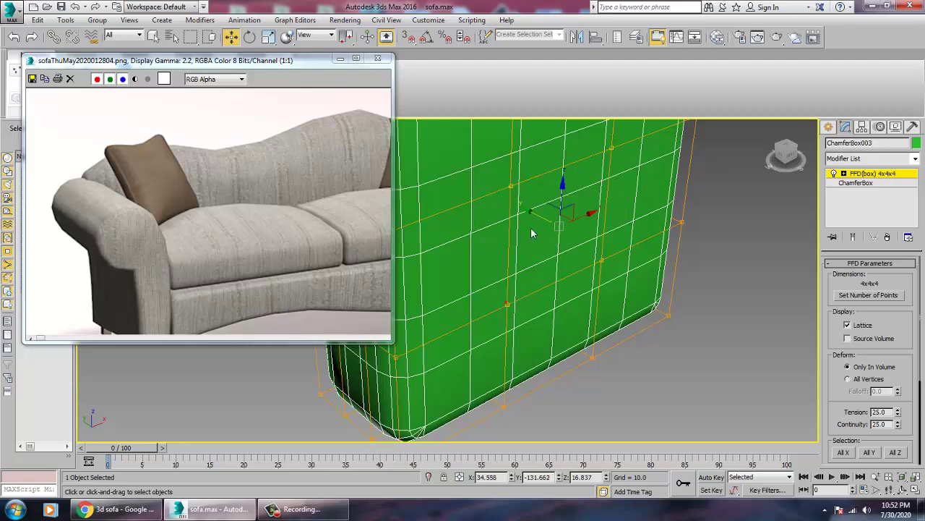
scroll(537, 222, down, 8)
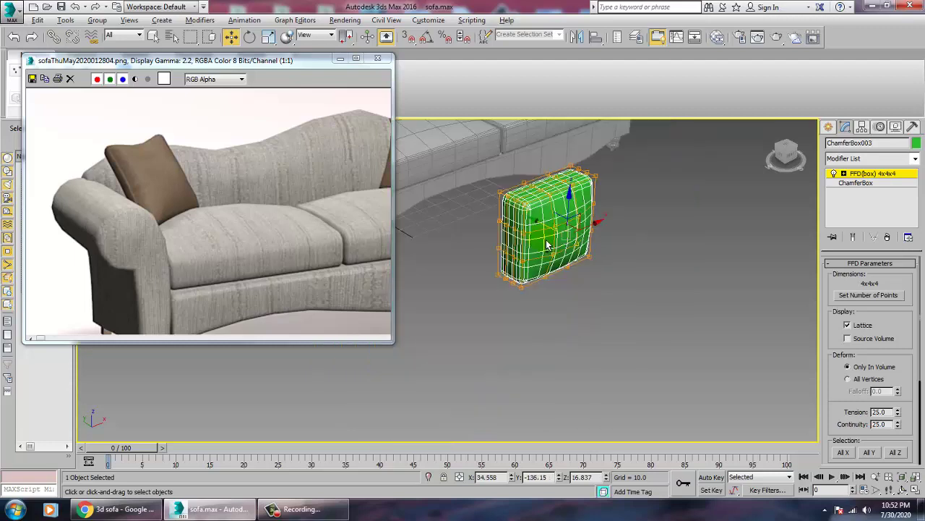
Move the central FFD control points on the chamfer box's back face outward to about Y -113.7
scroll(606, 253, up, 10)
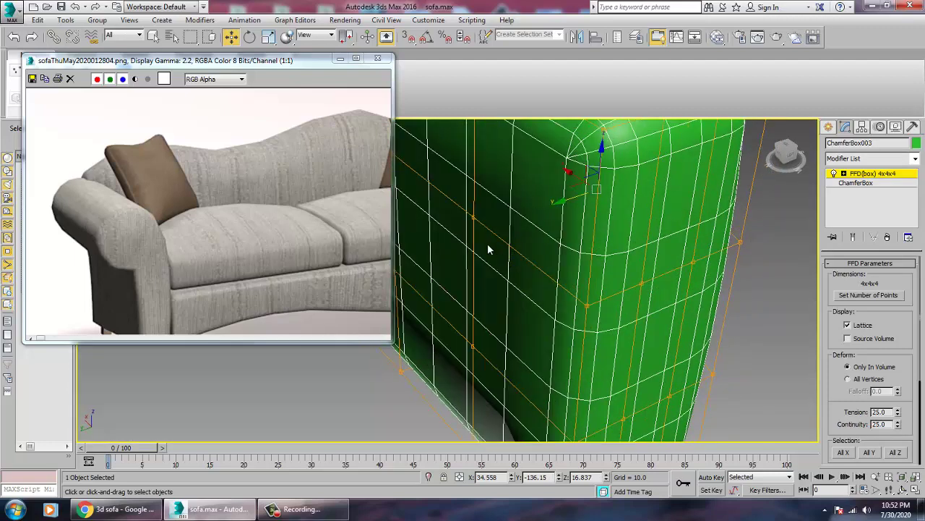
drag(483, 232, 481, 226)
click(477, 222)
middle_drag(482, 226, 616, 248)
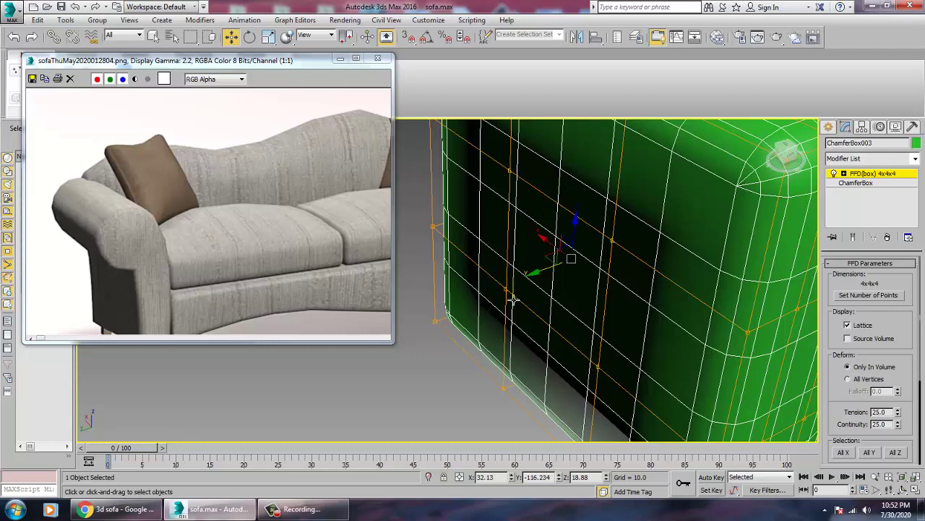
scroll(517, 286, down, 3)
scroll(507, 283, down, 6)
mouse_move(551, 287)
alt+middle_down()
mouse_move(532, 270)
mouse_move(547, 274)
alt+middle_up()
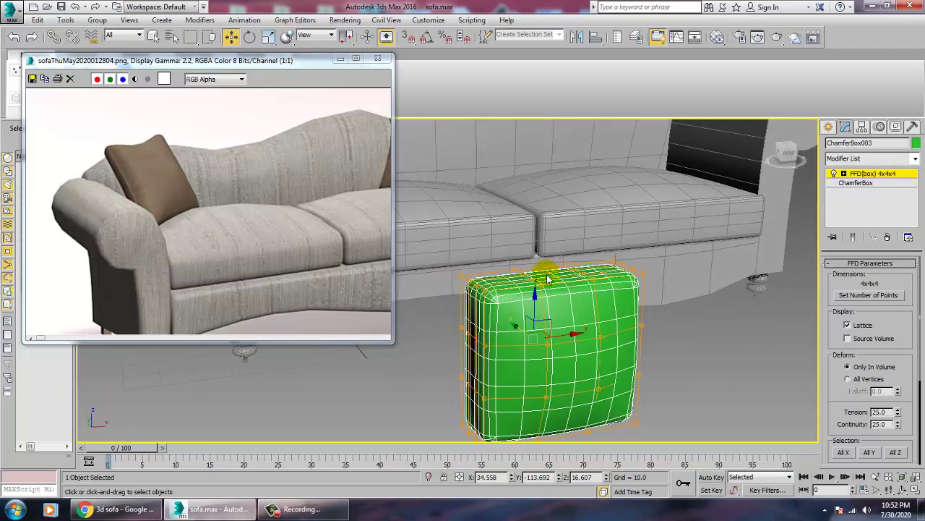
Convert the bulged chamfer box to an Editable Poly
right_click(544, 285)
mouse_move(584, 403)
click(658, 411)
Scale the pillow thinner along its depth to about 63 percent
alt+middle_drag(654, 340, 620, 370)
key(r)
drag(581, 373, 568, 368)
key(alt+w)
right_click(583, 203)
key(alt+w)
key(alt+w)
right_click(699, 415)
key(alt+w)
alt+middle_drag(544, 376, 680, 235)
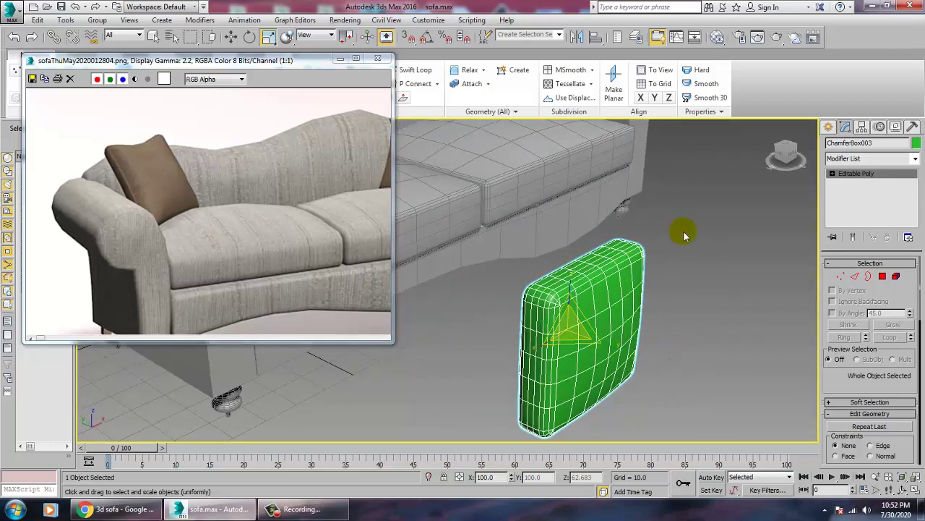
Pull the pillow's four corners diagonally outward in the Front view with the Freeform Shift brush, moving the reference image aside
key(f)
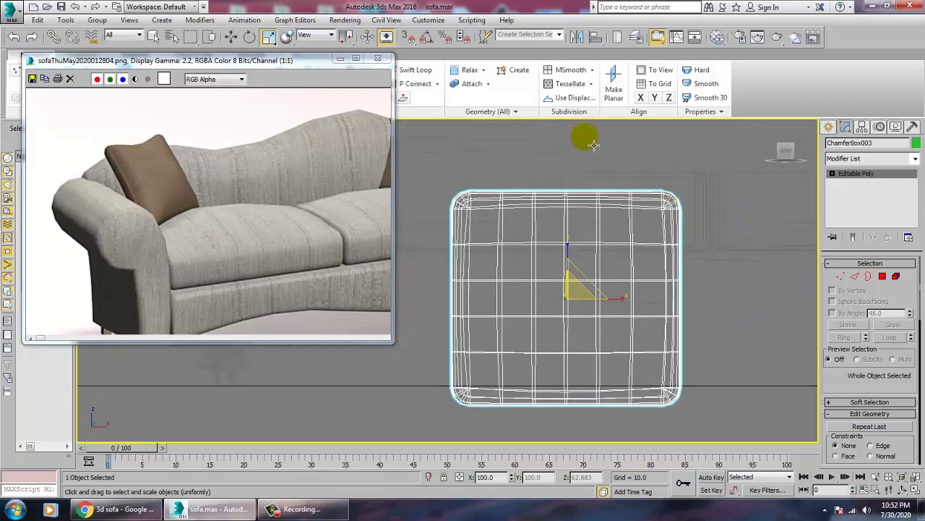
drag(365, 60, 309, 156)
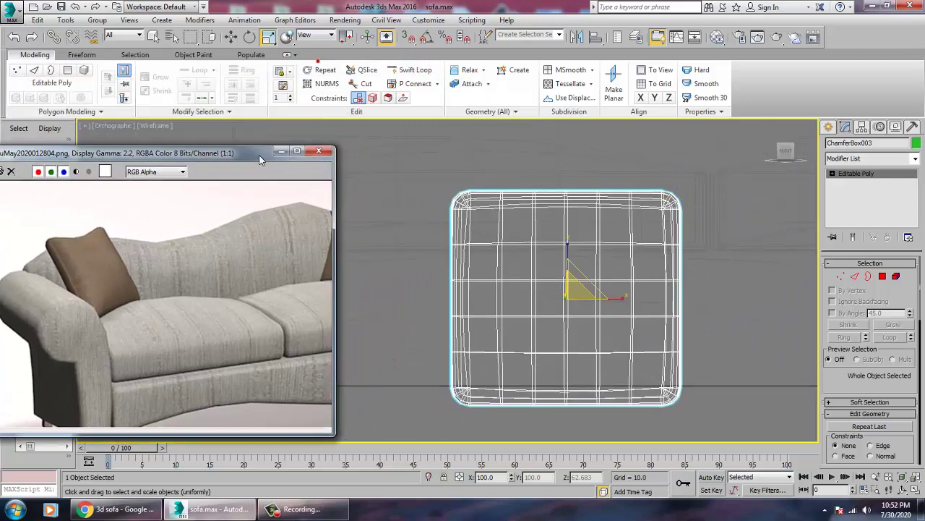
click(83, 56)
click(355, 81)
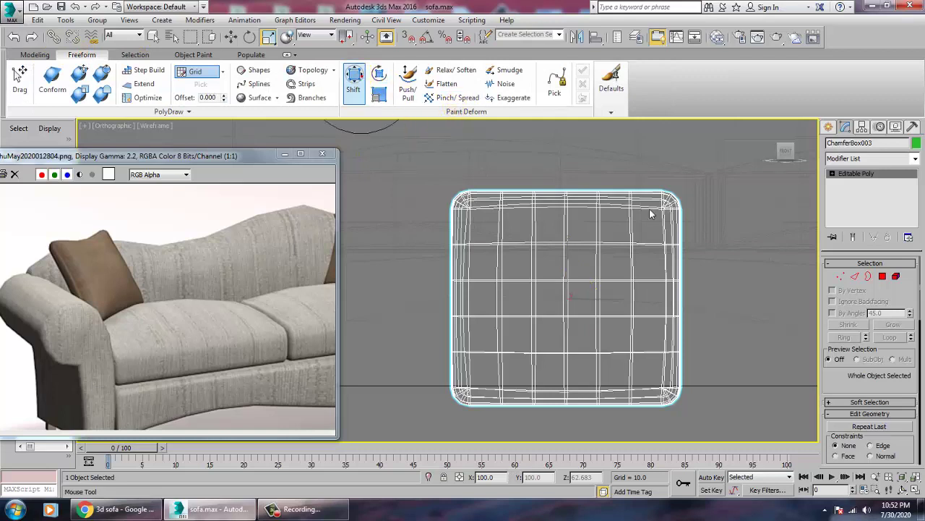
drag(675, 202, 685, 176)
drag(673, 388, 693, 402)
drag(444, 190, 417, 166)
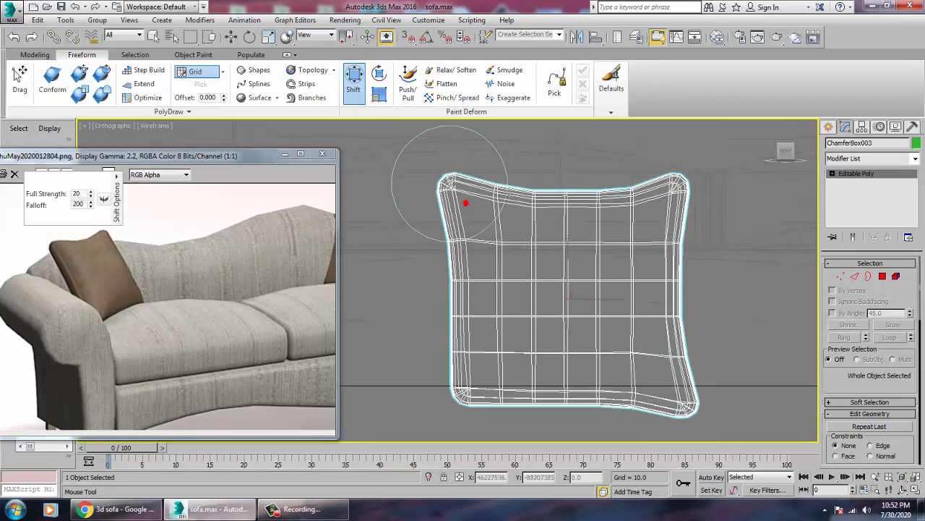
drag(463, 398, 454, 414)
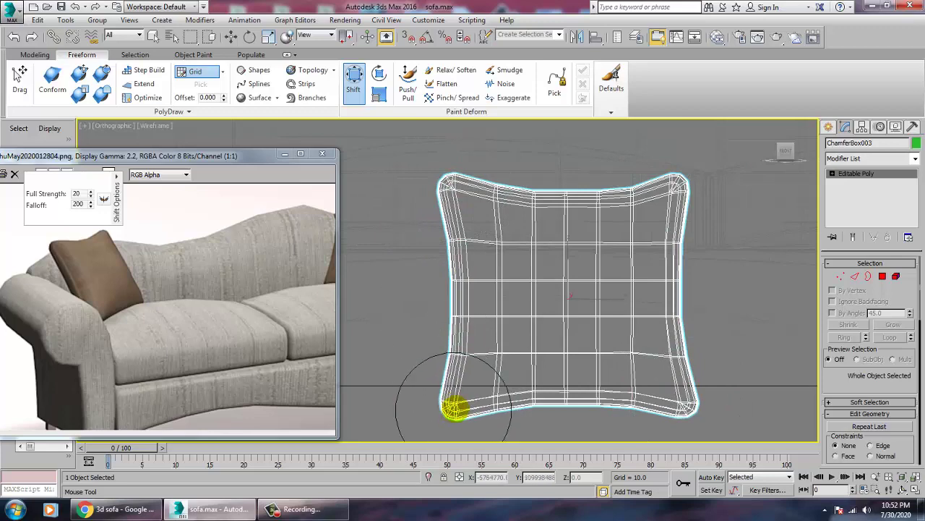
key(alt+w)
mouse_move(626, 368)
alt+middle_down()
mouse_move(578, 349)
mouse_move(615, 357)
alt+middle_up()
scroll(581, 349, down, 3)
key(alt+w)
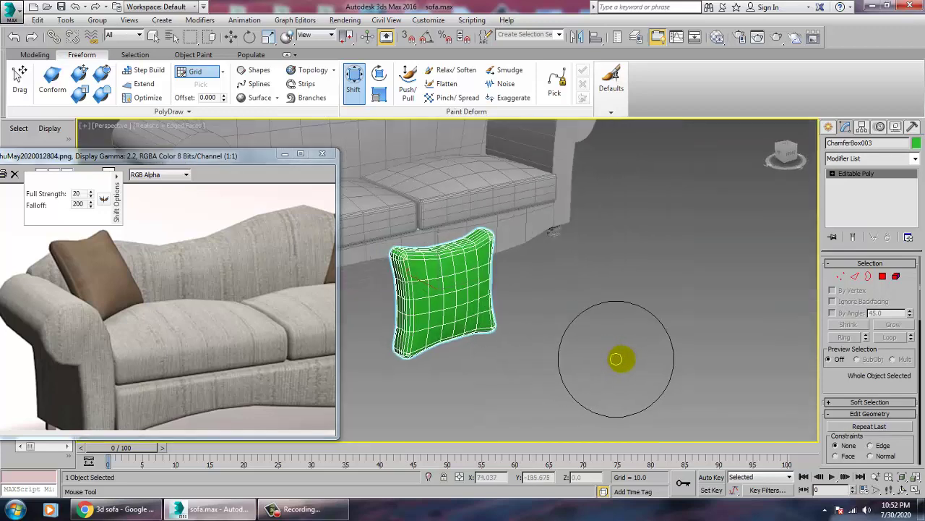
Apply a TurboSmooth modifier to the whole pillow with 1 iteration
middle_drag(577, 334, 621, 343)
key(w)
click(855, 174)
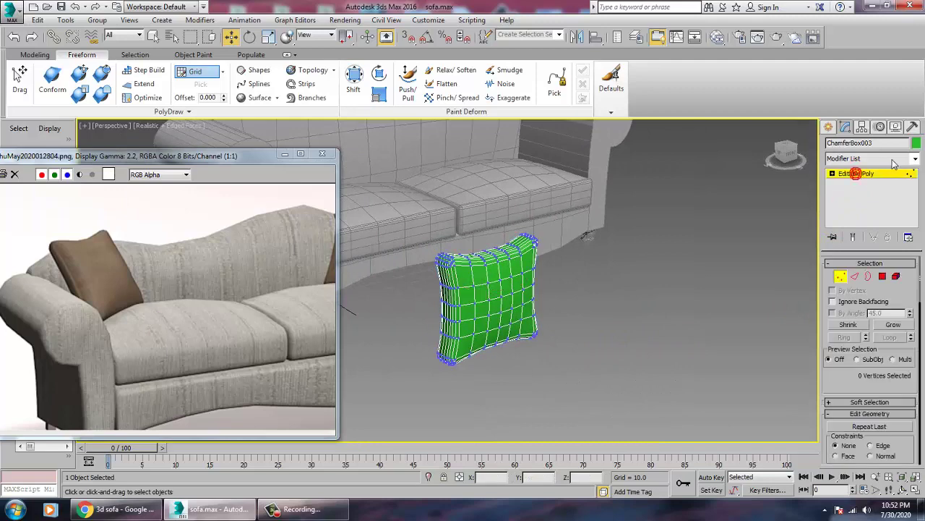
click(861, 175)
click(916, 160)
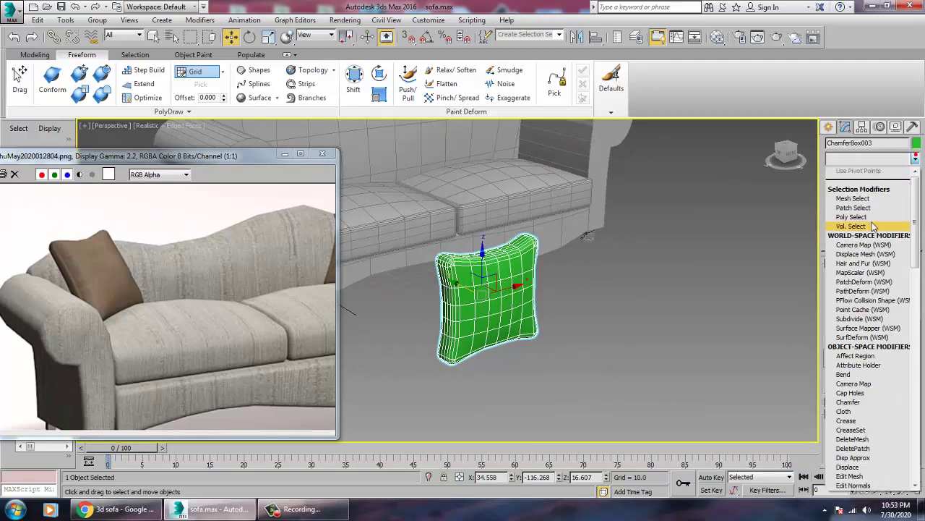
scroll(871, 230, down, 15)
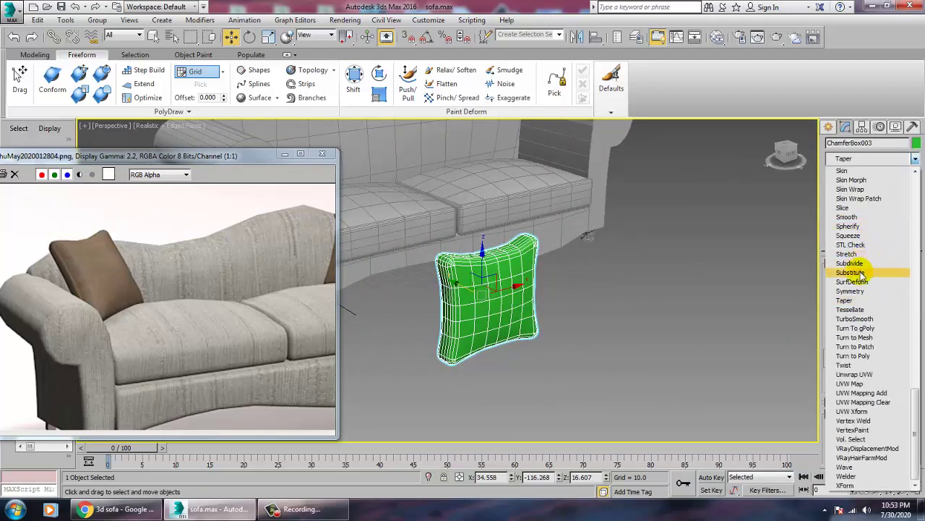
click(864, 318)
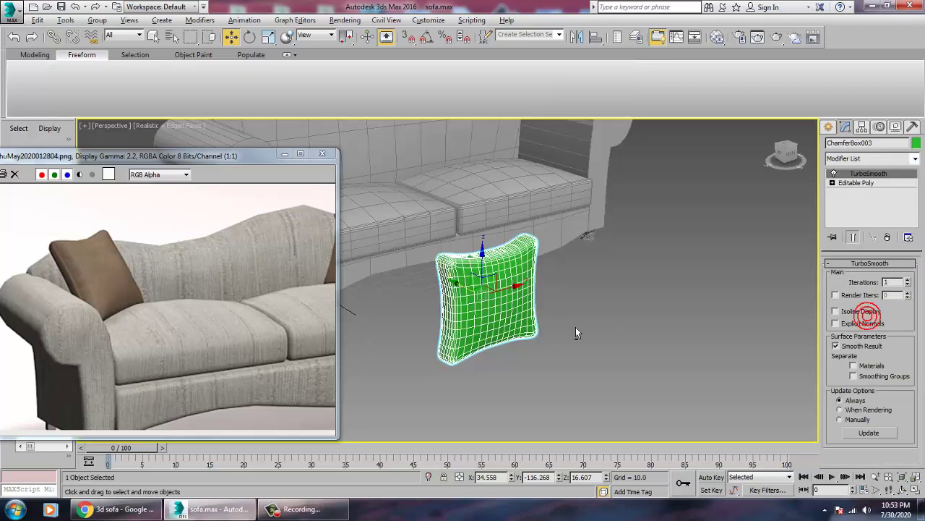
alt+middle_drag(576, 332, 506, 339)
Scale the pillow down to about 98 percent and flatten its depth to about 51 percent, undoing the last extra scaling
key(r)
click(528, 319)
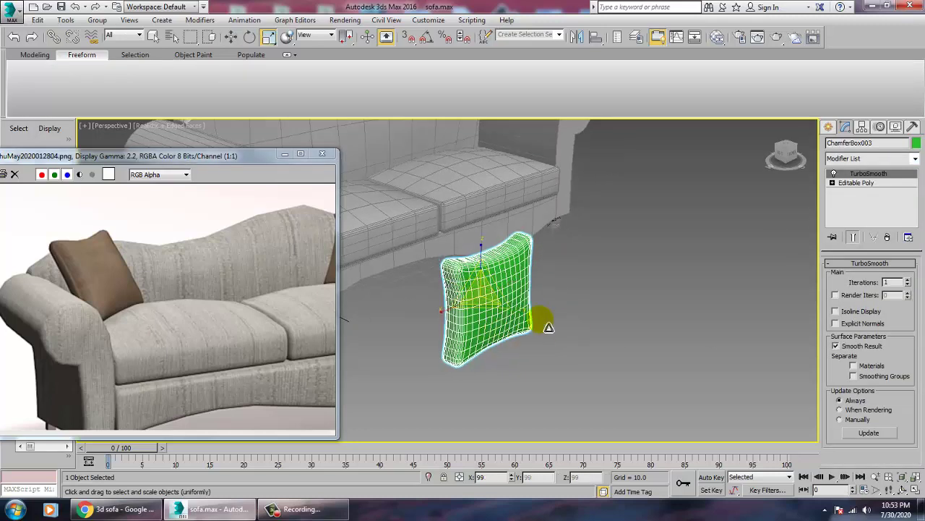
mouse_move(526, 319)
mouse_down()
mouse_move(545, 325)
mouse_move(525, 325)
mouse_up()
key(w)
alt+middle_drag(526, 325, 579, 292)
key(r)
mouse_move(647, 326)
mouse_down()
mouse_move(657, 330)
mouse_move(646, 325)
mouse_up()
key(ctrl+z)
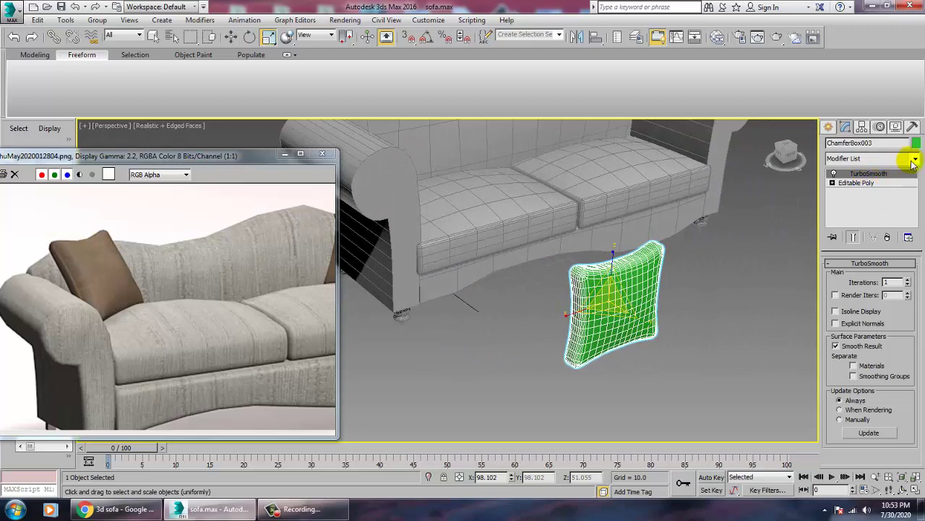
Apply an FFD(box) 4x4x4 modifier above the pillow's TurboSmooth
click(915, 161)
scroll(874, 237, down, 12)
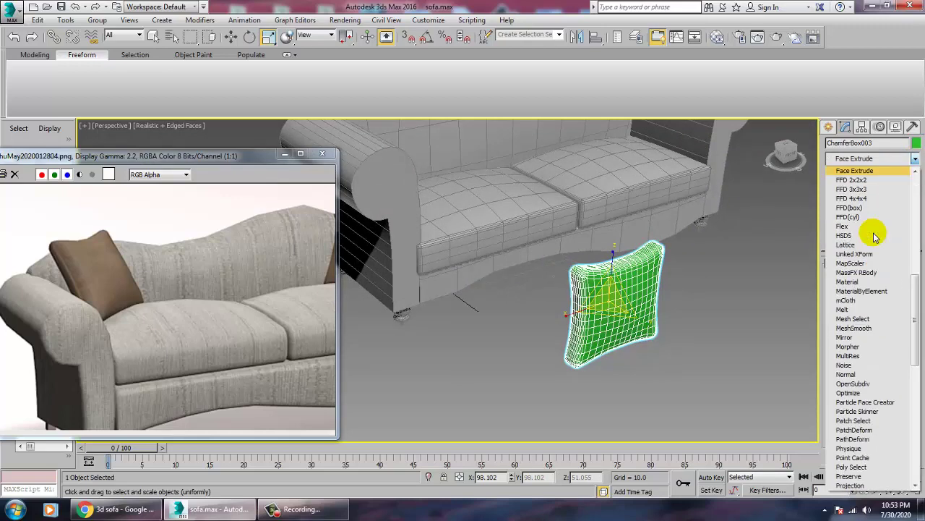
scroll(875, 237, down, 1)
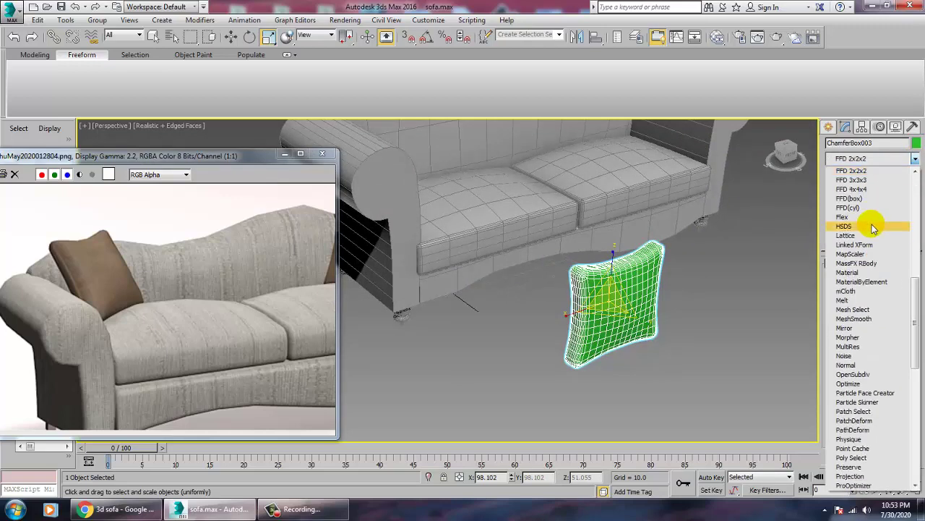
click(850, 198)
scroll(658, 310, up, 4)
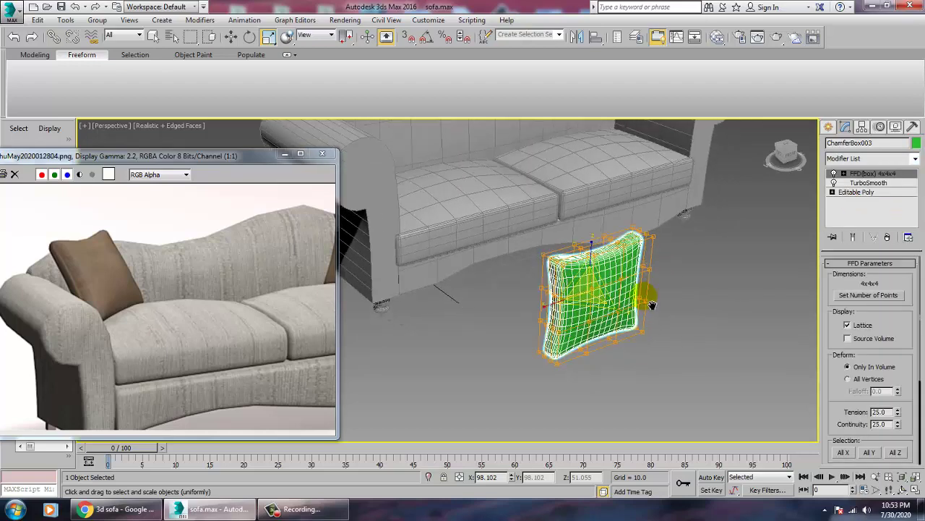
Scale the pillow's central FFD control points apart along its depth to puff up the middle
alt+middle_drag(634, 304, 542, 262)
key(1)
key(2)
alt+middle_drag(539, 305, 625, 258)
scroll(620, 309, up, 4)
key(w)
alt+middle_drag(435, 216, 466, 211)
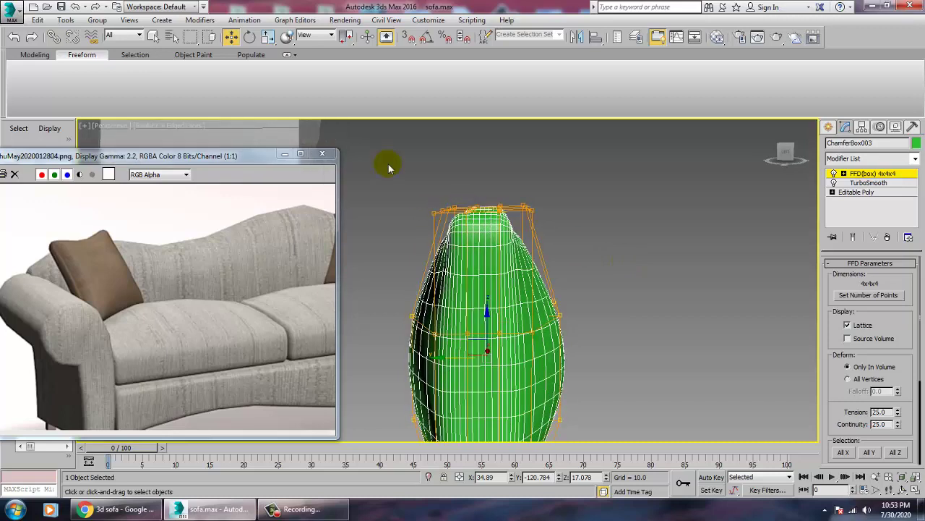
Narrow the pillow's upper and lower edges by scaling the top and bottom rows of FFD points together in depth
drag(606, 254, 607, 255)
alt+middle_drag(560, 244, 466, 218)
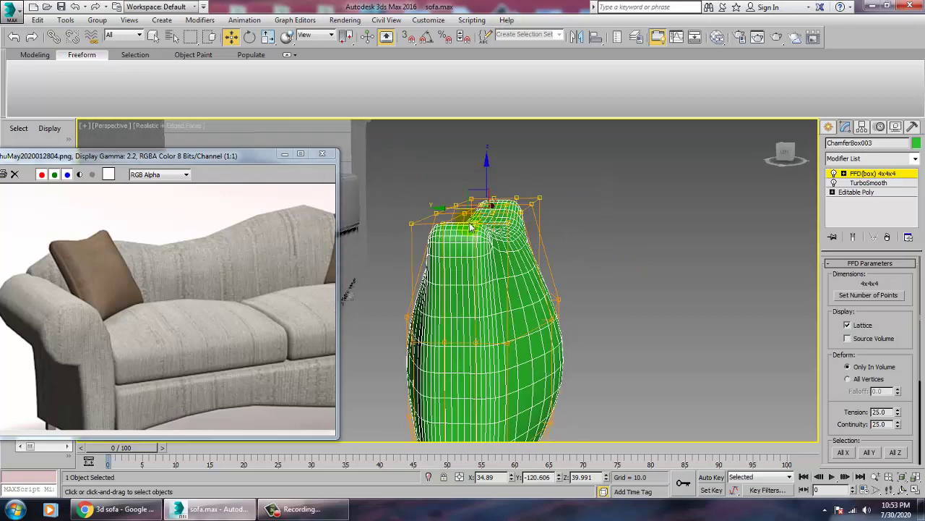
key(f)
key(r)
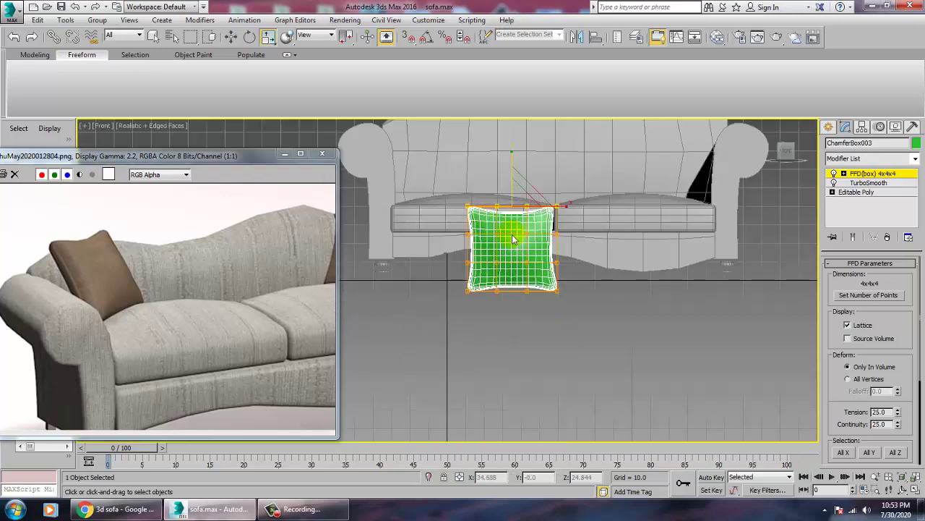
key(l)
scroll(636, 285, up, 5)
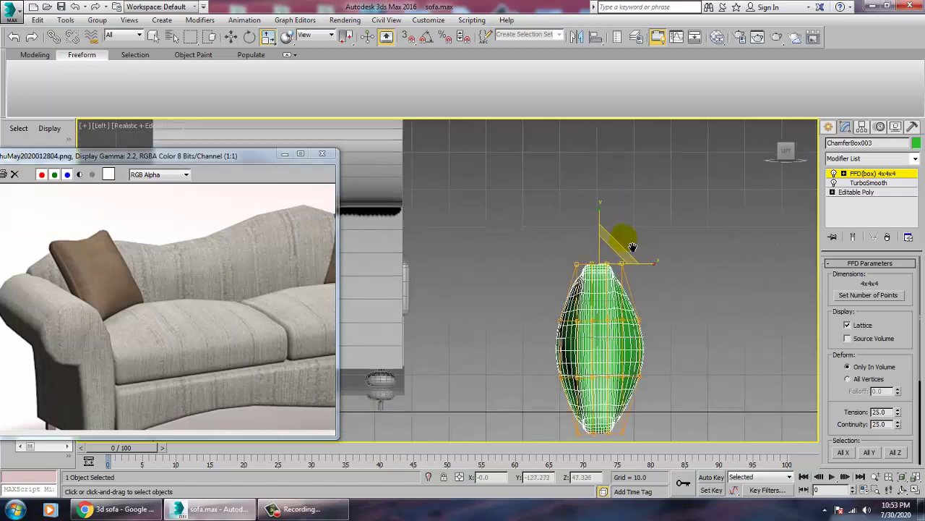
middle_drag(655, 356, 655, 228)
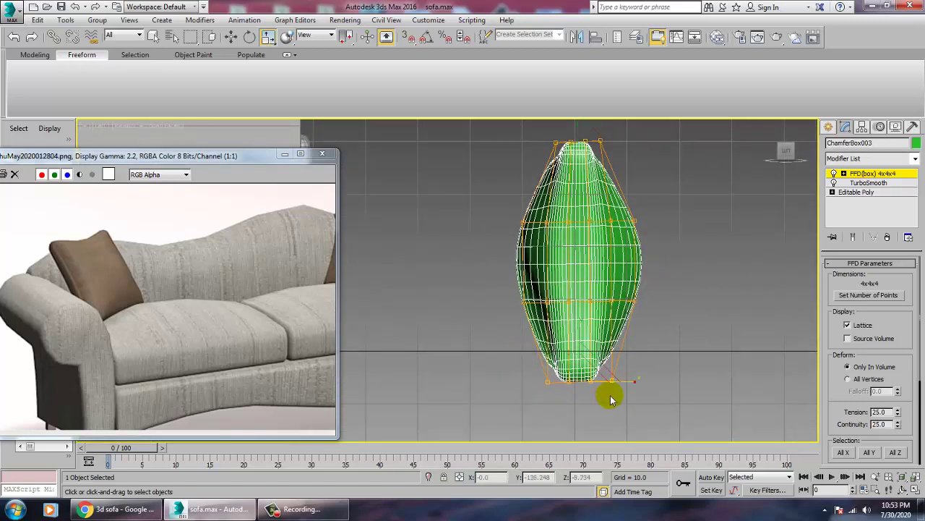
drag(644, 393, 624, 392)
Convert the pillow to an Editable Poly and set its object color to light gray
key(alt+w)
middle_click(678, 380)
key(alt+w)
alt+middle_drag(678, 380, 591, 336)
key(w)
scroll(584, 340, down, 6)
right_click(598, 356)
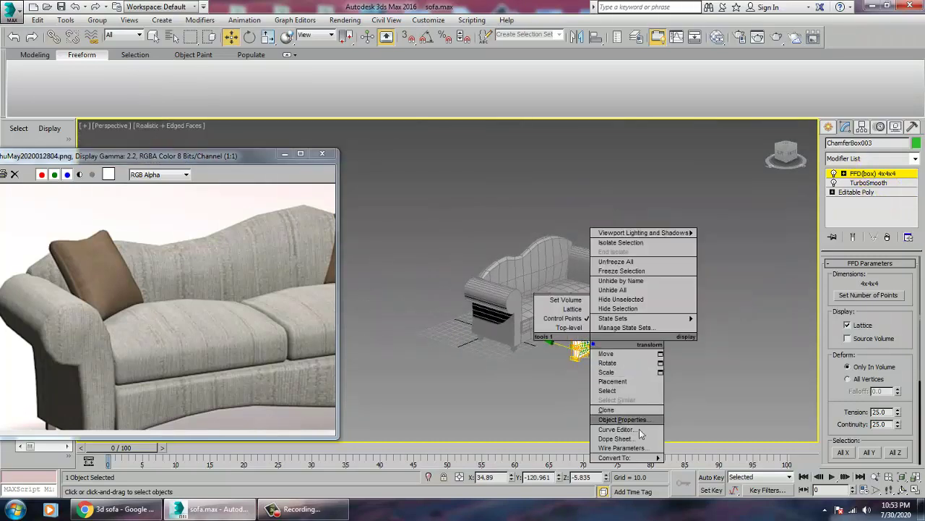
mouse_move(636, 457)
click(695, 466)
alt+middle_drag(663, 402, 568, 345)
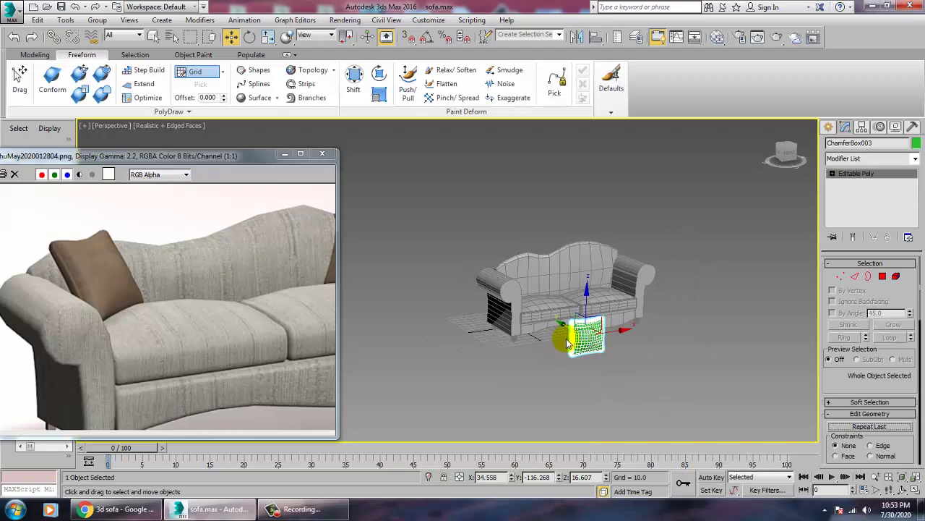
click(916, 143)
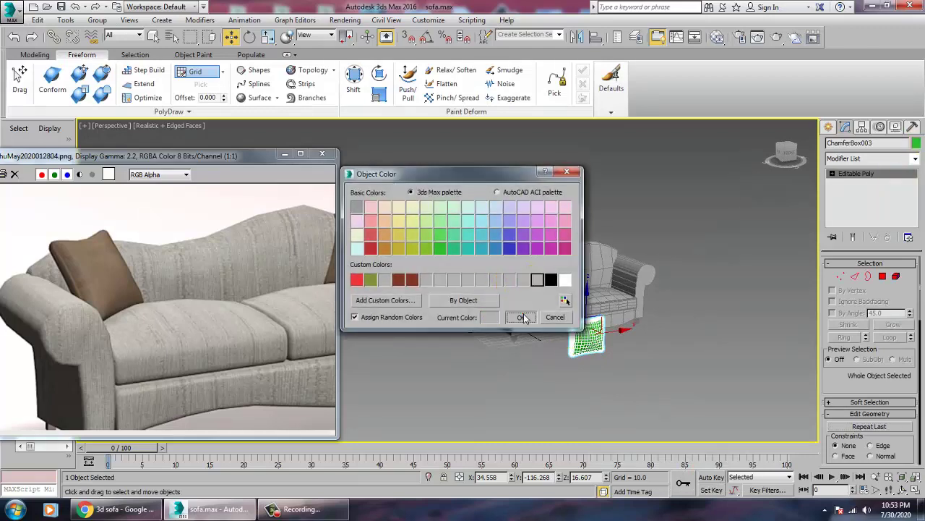
click(522, 317)
Move the pillow from the floor in front of the sofa onto the seat cushions
scroll(561, 337, up, 5)
drag(592, 357, 481, 239)
alt+middle_drag(533, 271, 551, 272)
drag(461, 245, 507, 266)
alt+middle_drag(506, 266, 467, 263)
scroll(468, 263, up, 3)
Turn the pillow slightly about its vertical axis and raise it above the seat cushions
key(e)
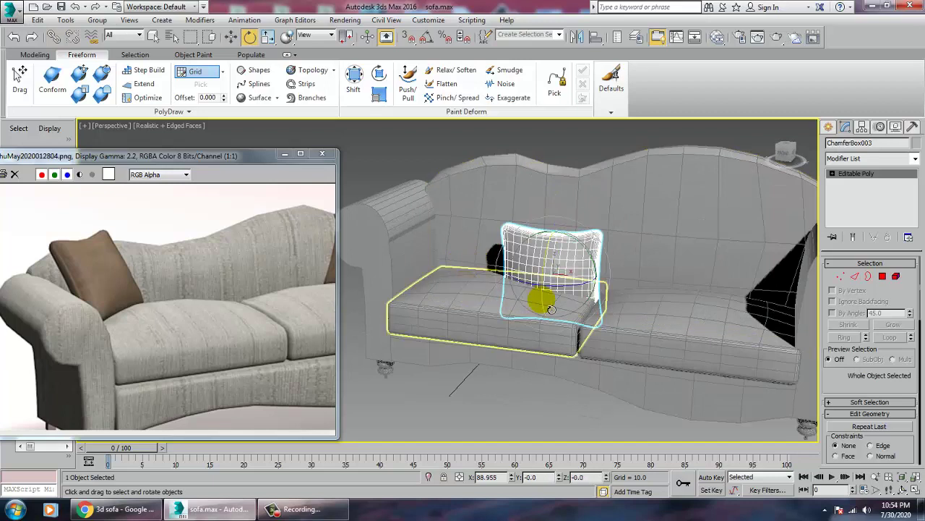
drag(568, 285, 604, 287)
key(w)
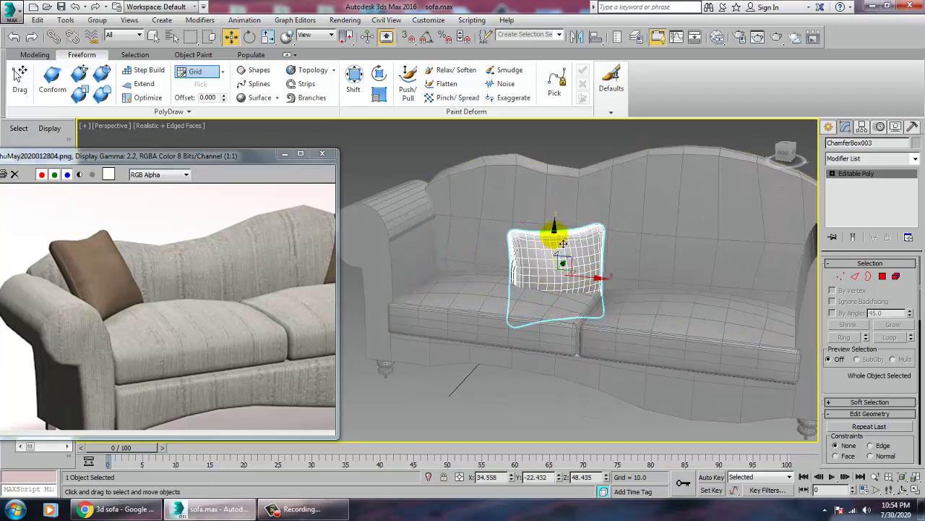
drag(562, 244, 558, 208)
Place the pillow at the sofa's left end, at about X -11.8, and rotate it to lean against the arm and backrest
drag(595, 244, 502, 236)
key(ctrl+z)
key(e)
alt+middle_drag(504, 254, 556, 210)
key(w)
drag(599, 234, 476, 211)
key(e)
alt+middle_drag(476, 211, 527, 258)
key(w)
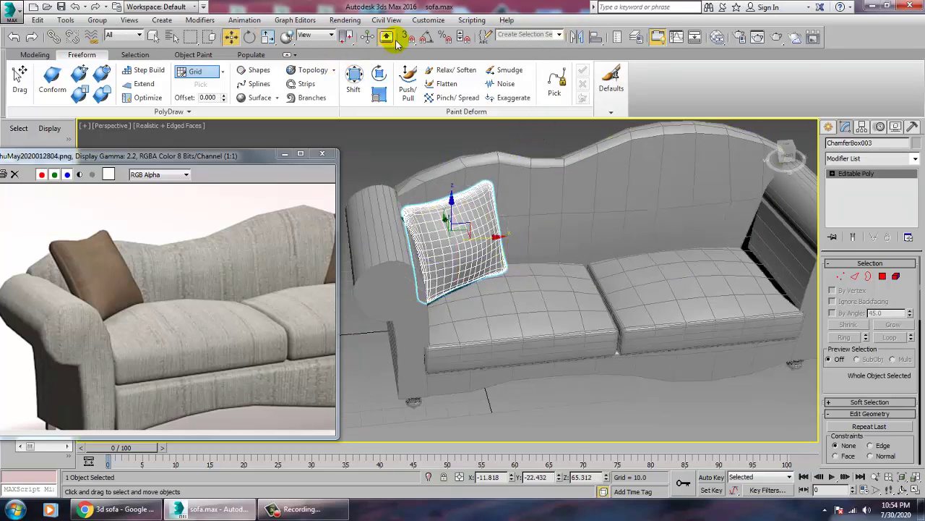
Mirror the pillow across X as a copy and place it at the sofa's right end, at about X 122.3
click(576, 37)
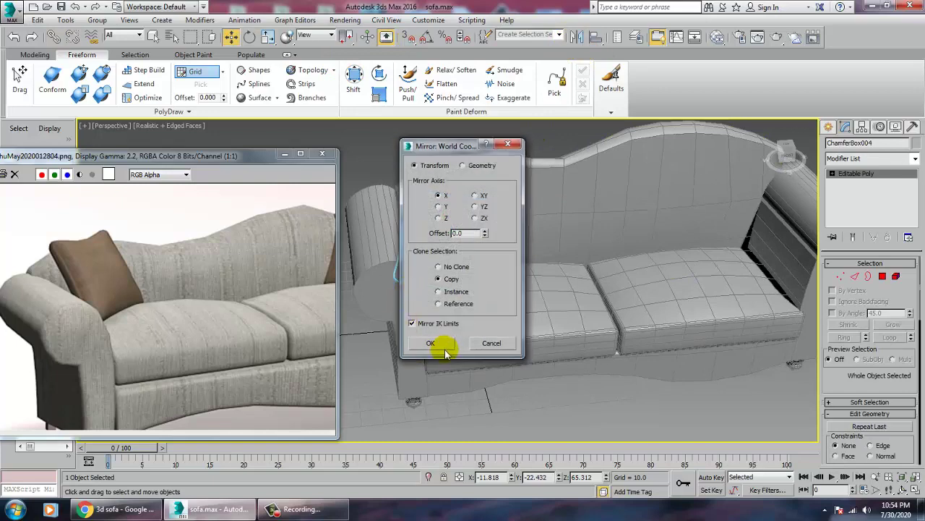
click(444, 344)
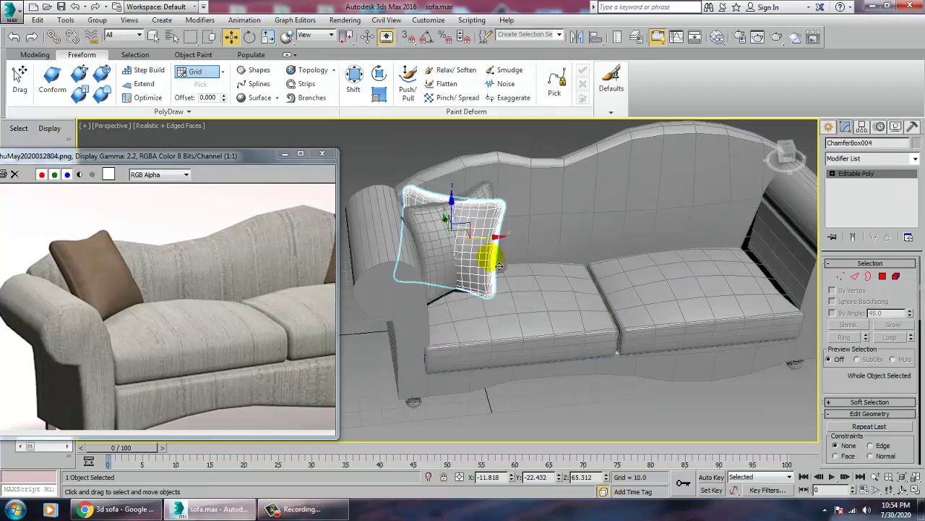
drag(498, 247, 759, 232)
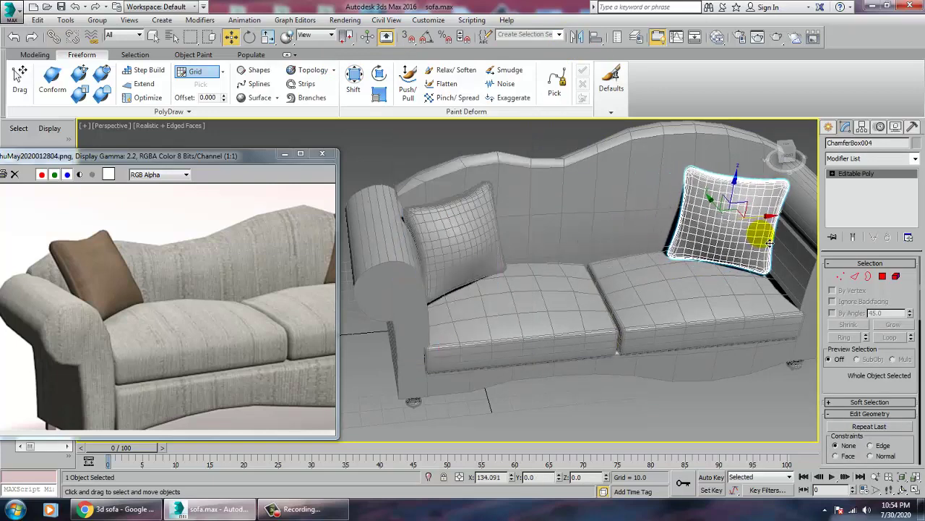
scroll(719, 250, down, 6)
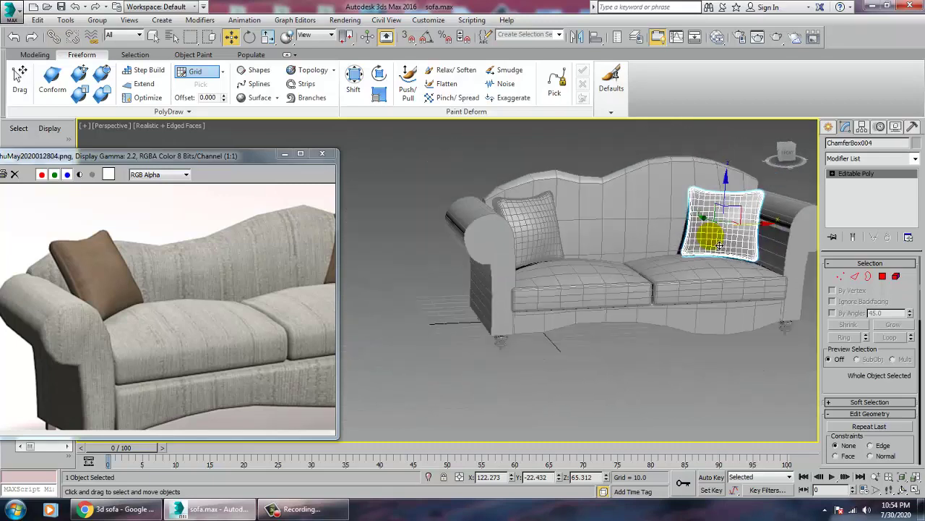
scroll(645, 270, up, 2)
ctrl+click(623, 225)
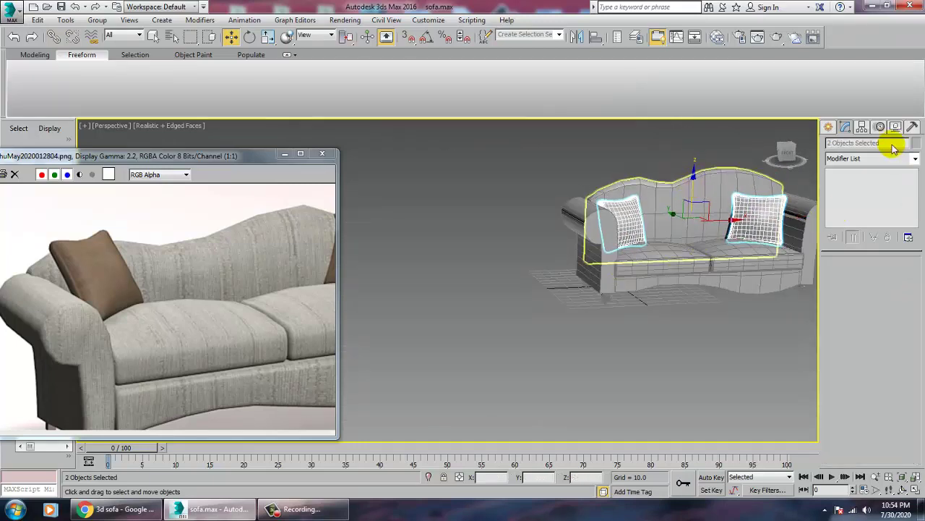
Draw a large ground plane from the Standard Primitives under the sofa and set its object color to light gray
click(830, 128)
click(839, 161)
click(850, 171)
click(894, 249)
alt+middle_drag(634, 299, 656, 311)
drag(739, 188, 454, 492)
key(w)
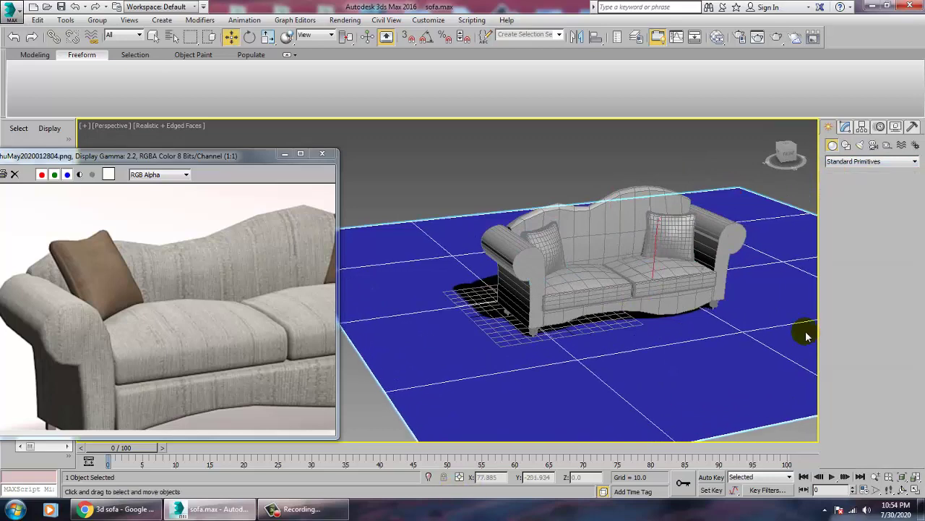
click(910, 280)
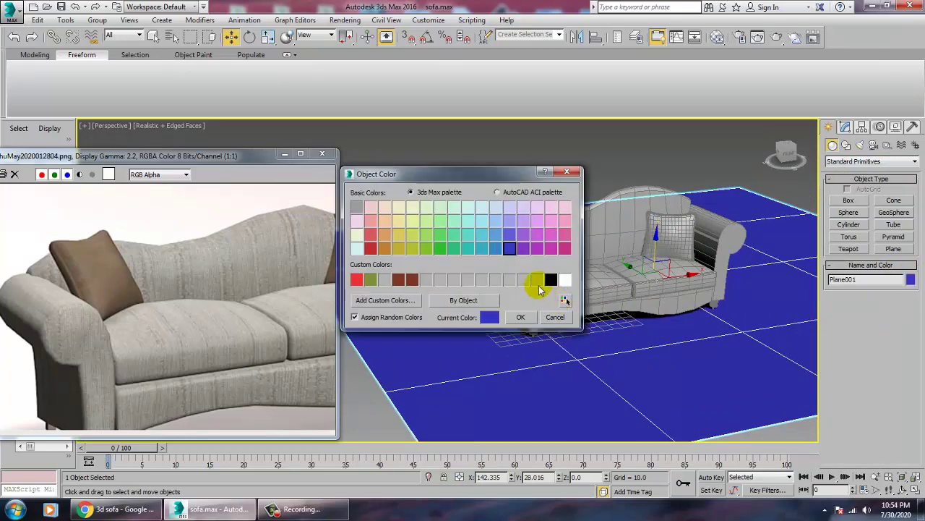
click(531, 322)
Select all 12 sofa parts without the ground plane and move them farther back on the plane
alt+middle_drag(531, 323, 483, 226)
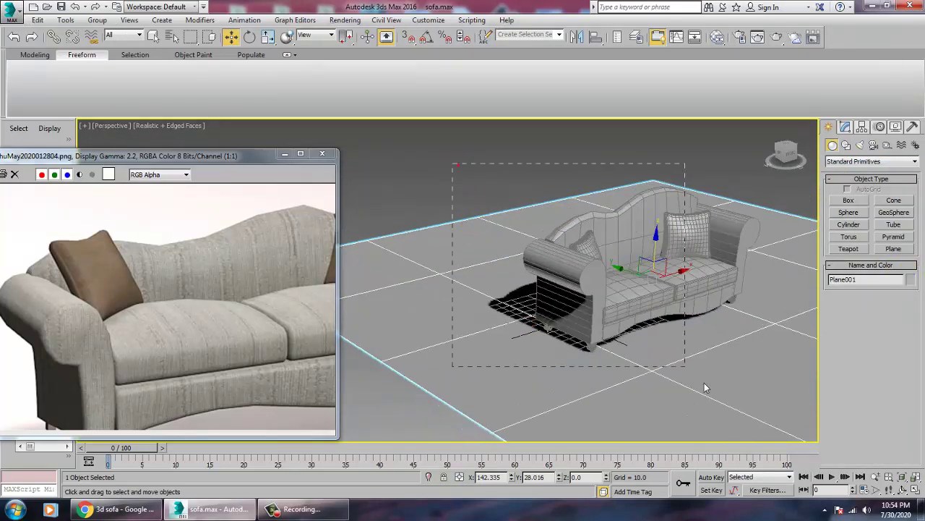
drag(692, 374, 753, 428)
alt+drag(773, 201, 811, 240)
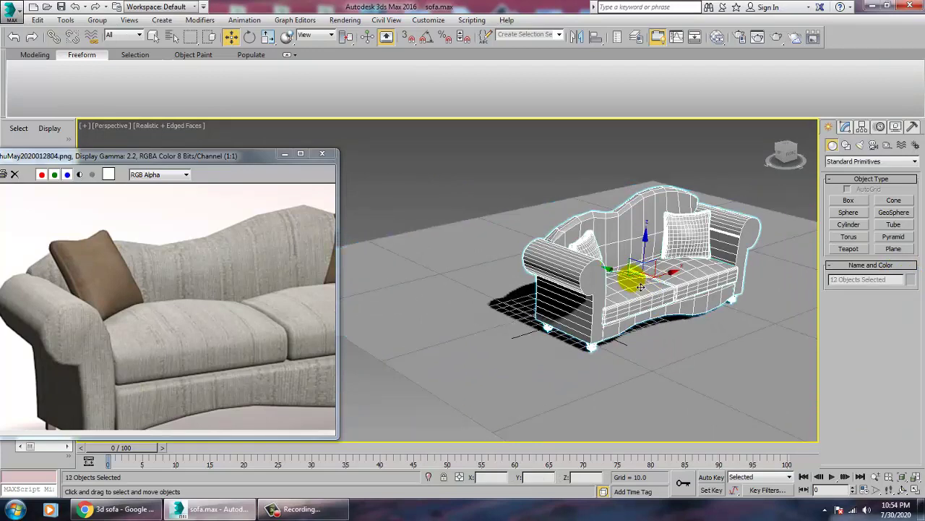
drag(627, 280, 574, 310)
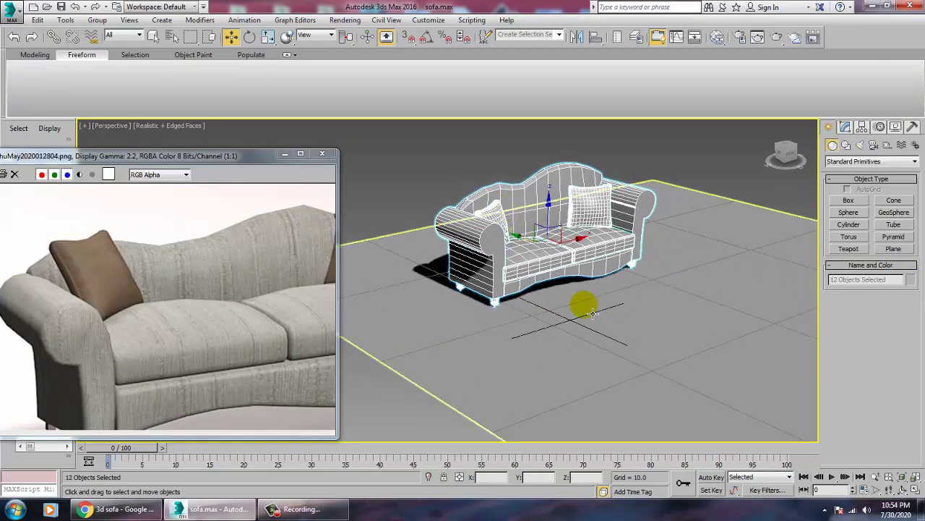
middle_drag(576, 309, 671, 327)
scroll(578, 289, up, 3)
key(ctrl+d)
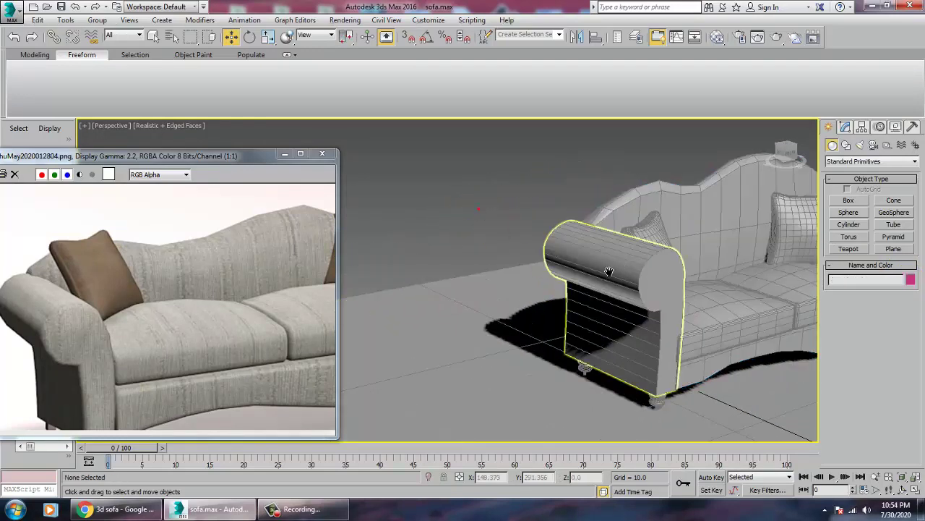
Convert the sofa's left arm to an Editable Poly
scroll(614, 275, up, 2)
click(587, 292)
scroll(587, 292, up, 5)
scroll(607, 260, down, 2)
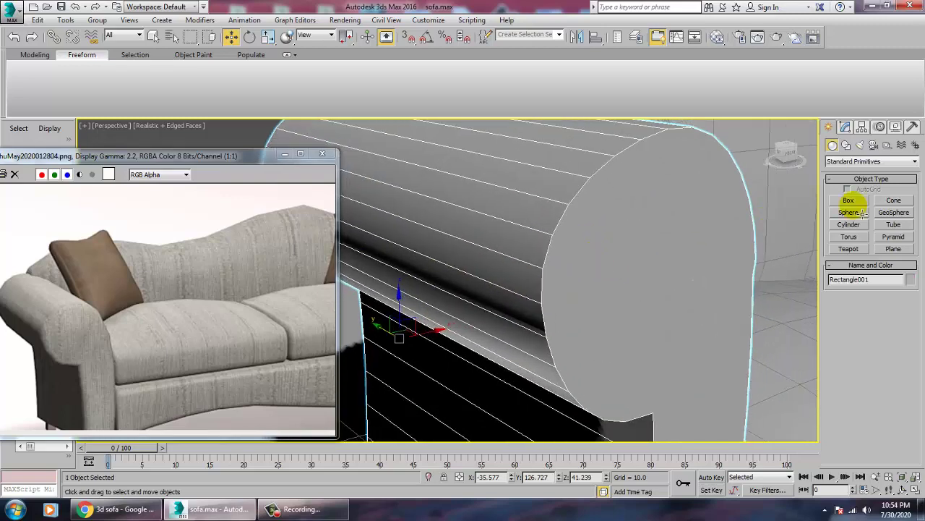
click(846, 126)
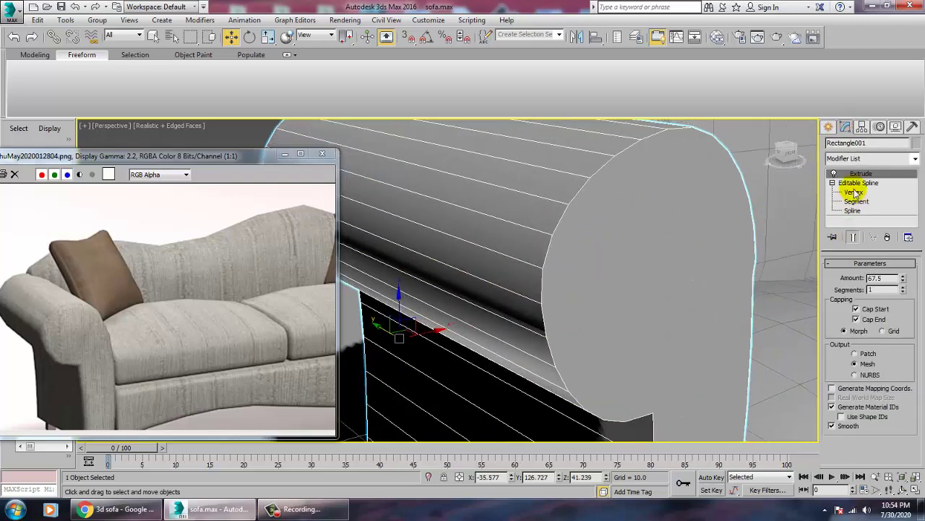
right_click(601, 221)
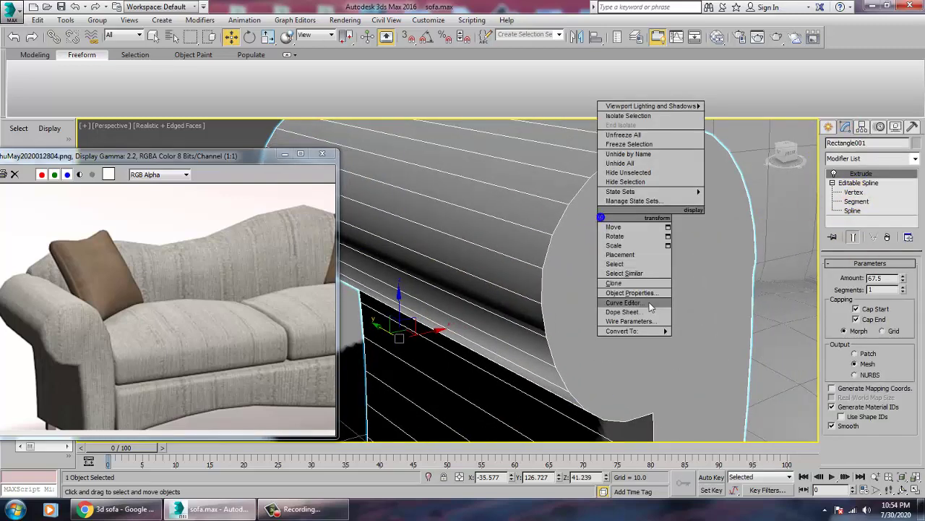
mouse_move(629, 331)
click(718, 341)
Switch the left arm to edge editing and isolate it from the rest of the scene
click(854, 277)
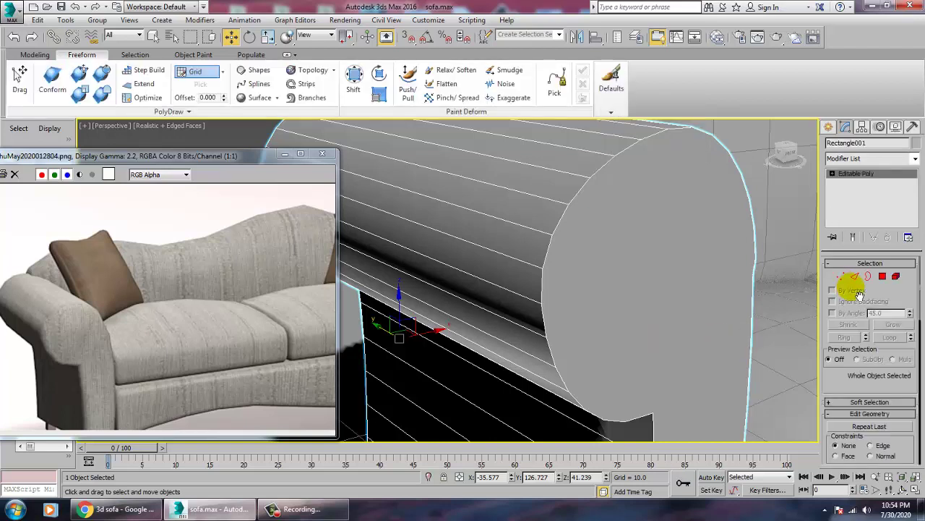
click(544, 261)
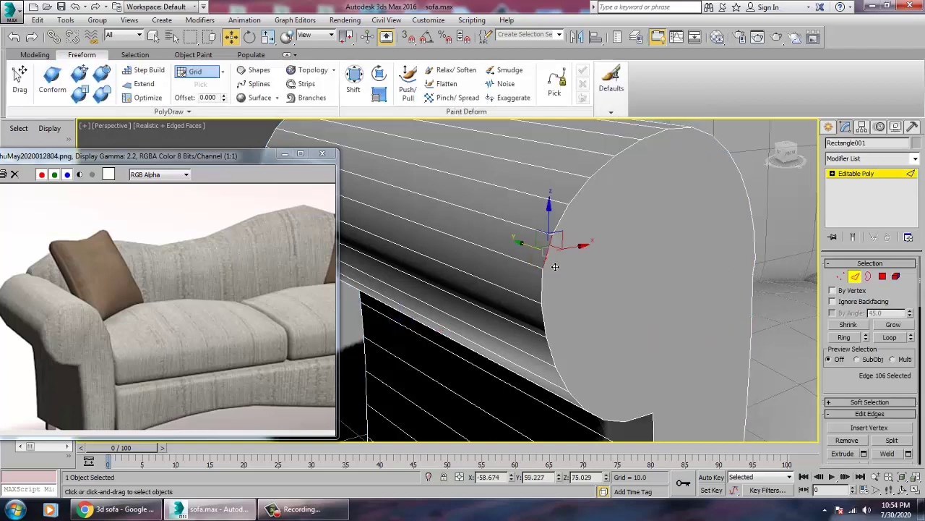
click(548, 295)
scroll(550, 300, down, 6)
alt+middle_drag(610, 291, 642, 287)
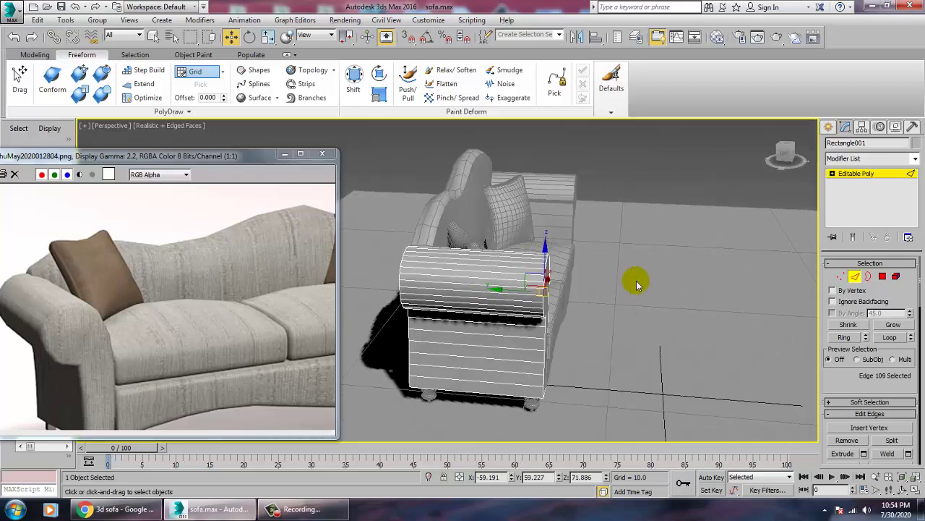
key(alt+q)
alt+middle_drag(561, 282, 566, 281)
scroll(565, 281, down, 8)
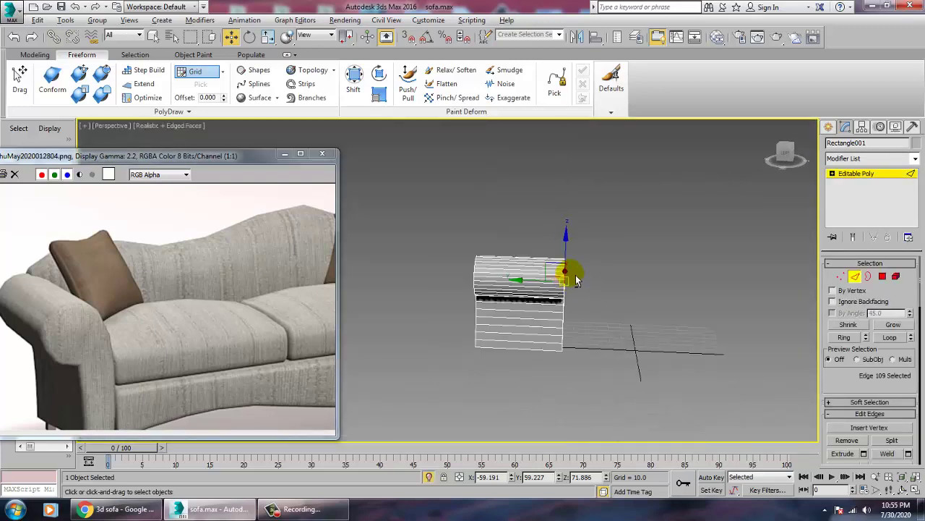
Select the outline edges of the left arm's front and back faces, excluding the lengthwise edges between them
drag(561, 228, 577, 370)
alt+drag(509, 478, 511, 483)
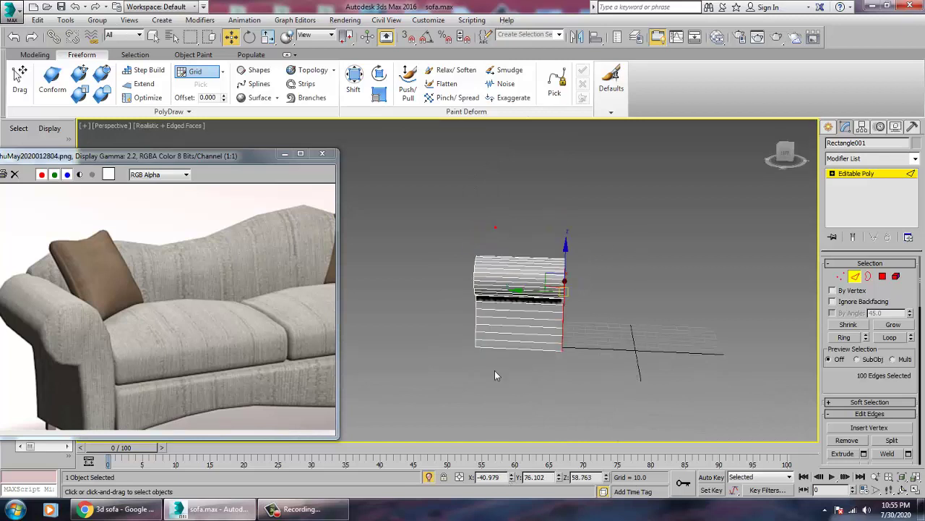
drag(667, 480, 666, 480)
click(480, 283)
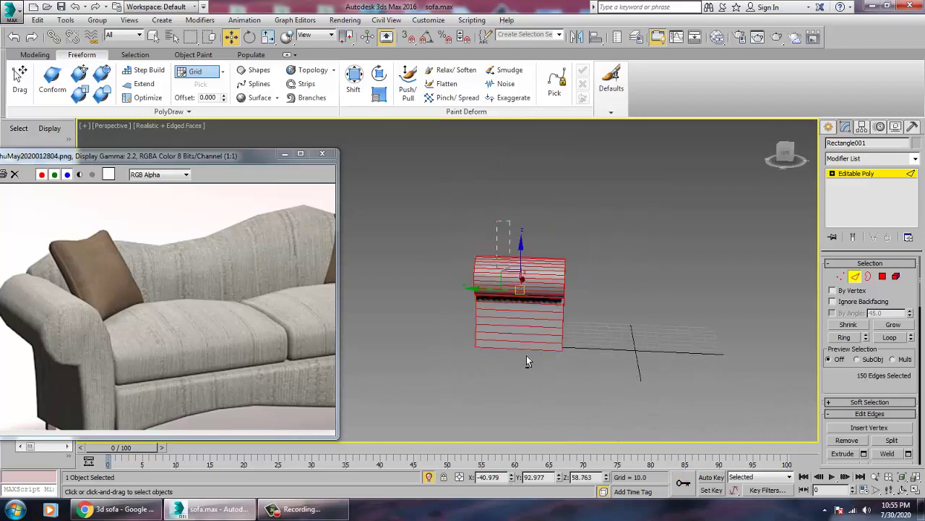
alt+drag(511, 242, 535, 458)
alt+middle_drag(611, 263, 569, 285)
scroll(569, 284, up, 4)
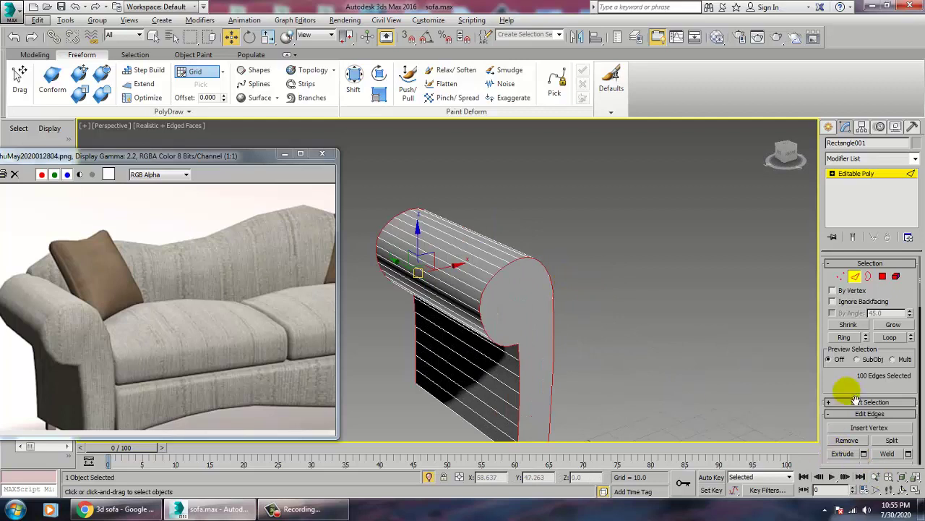
Chamfer the selected left arm edges by 1.412 with 2 segments, and end the isolation and edge editing
drag(847, 400, 843, 284)
click(864, 352)
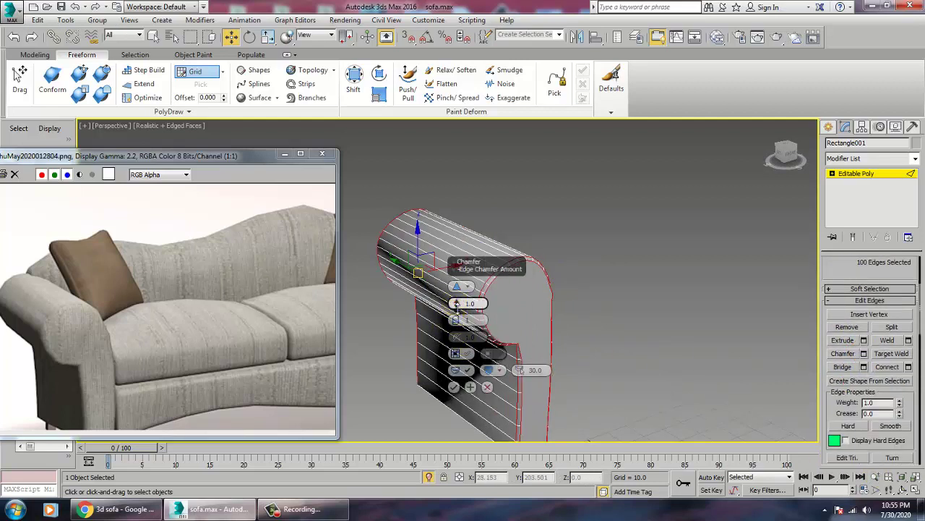
drag(456, 307, 456, 304)
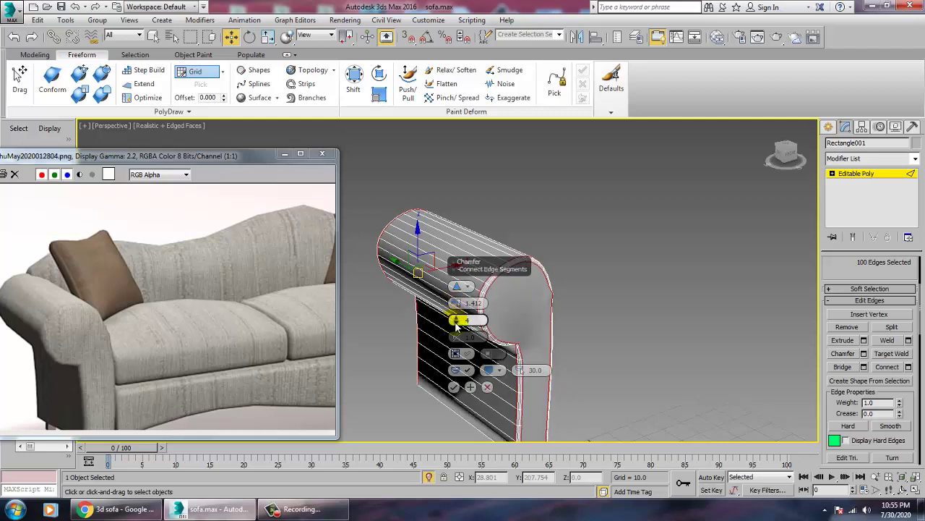
click(459, 320)
drag(457, 332, 456, 331)
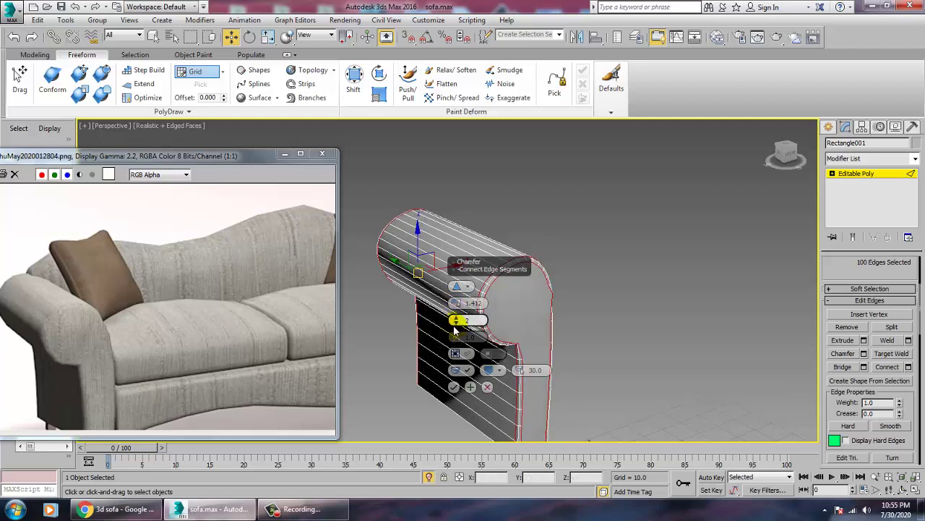
click(456, 388)
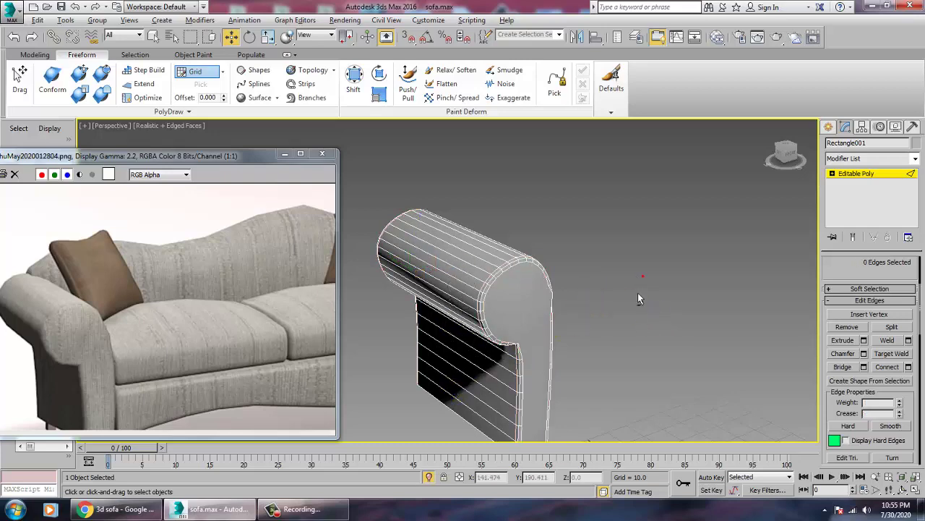
right_click(626, 279)
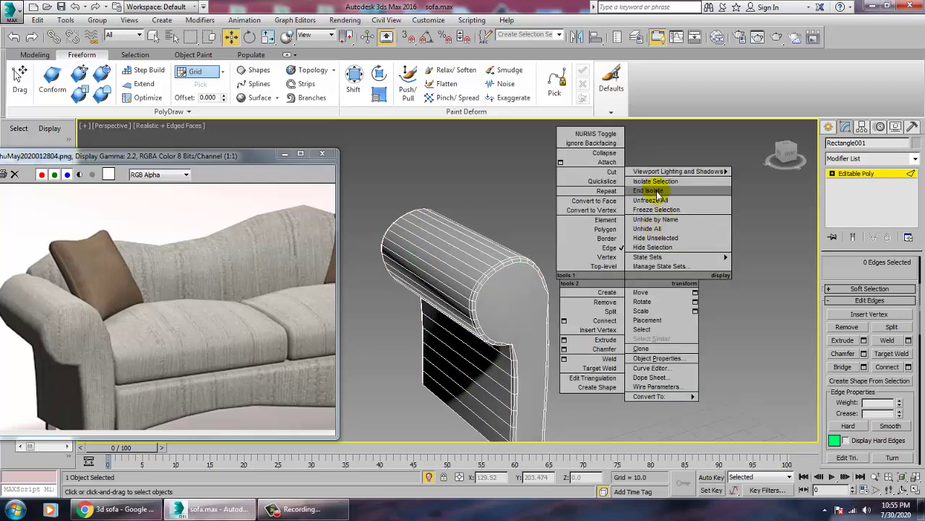
click(649, 190)
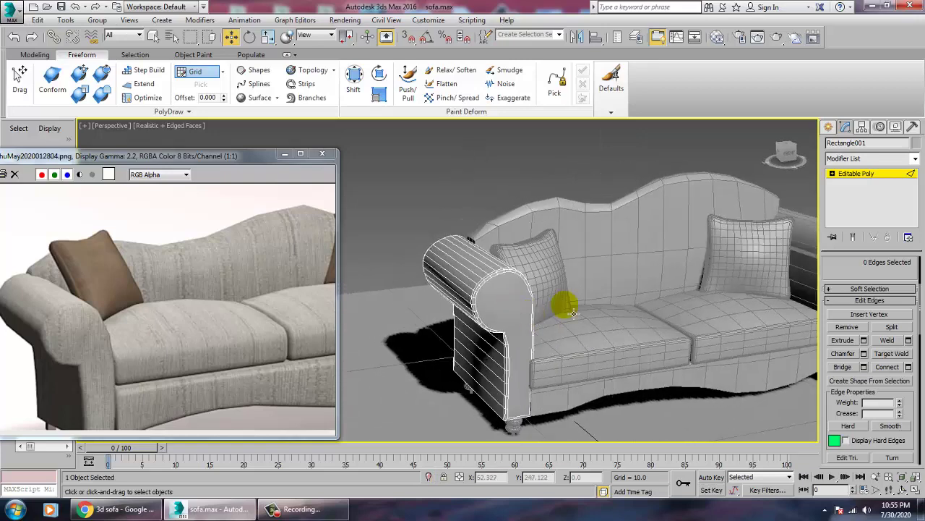
click(859, 177)
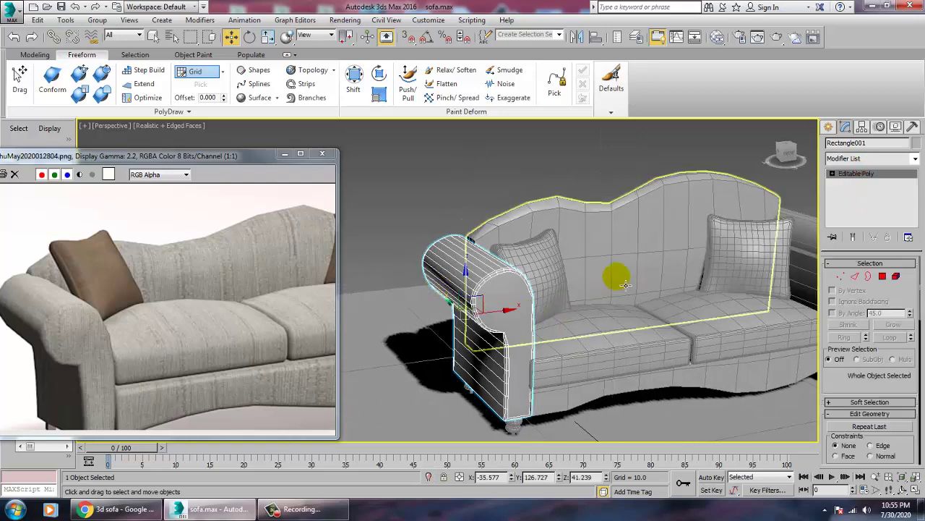
Isolate the sofa's right arm and convert it to an Editable Poly
click(765, 269)
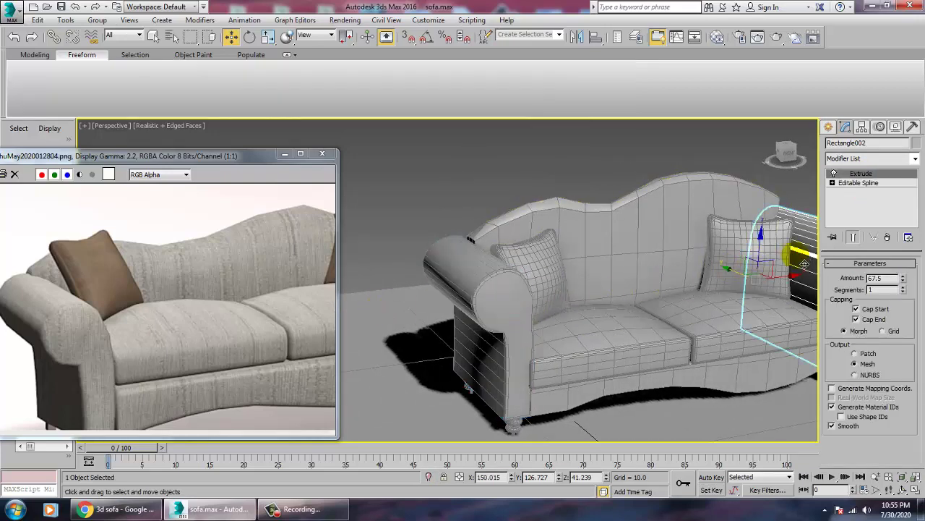
key(alt+q)
alt+middle_drag(477, 266, 510, 248)
right_click(509, 248)
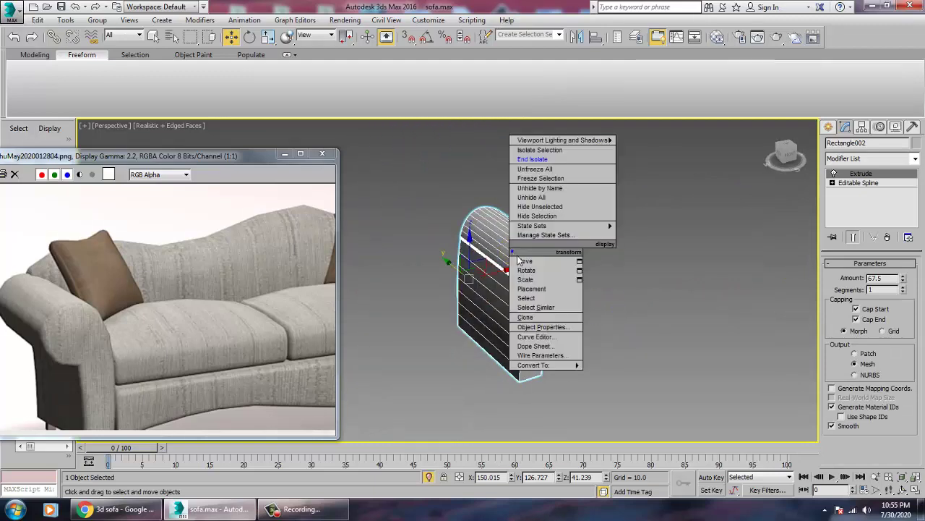
click(628, 368)
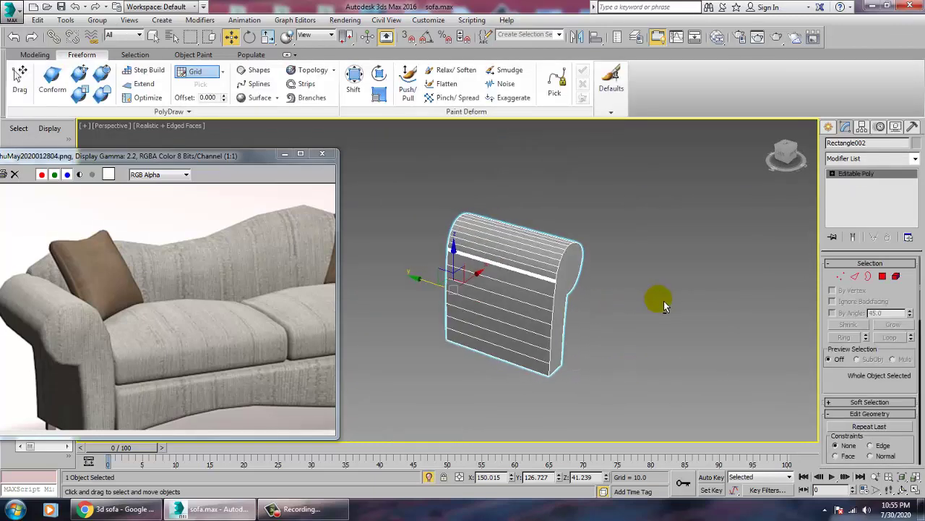
Chamfer the outline edges of the right arm's front and back faces by 1.0 with 1 segment
key(2)
drag(683, 449, 684, 452)
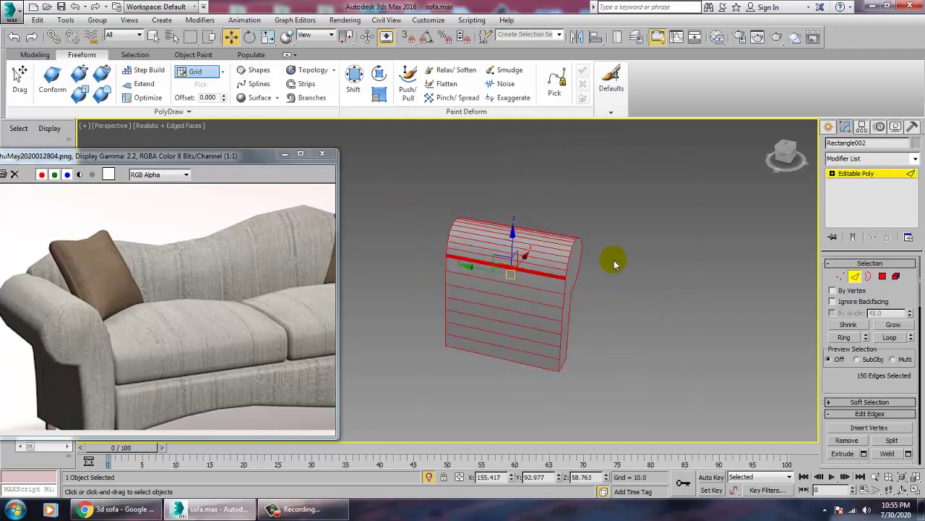
alt+drag(526, 182, 525, 458)
drag(845, 378, 843, 324)
click(864, 413)
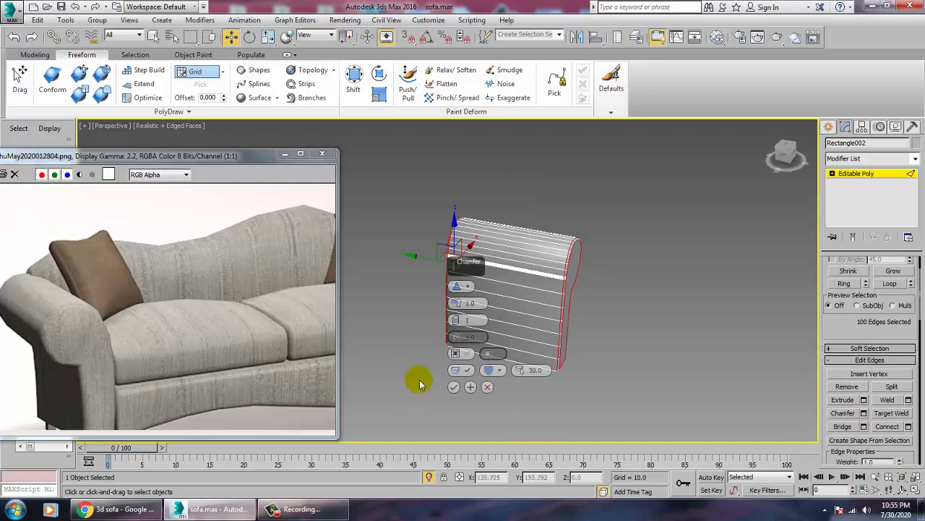
click(453, 387)
End the right arm's isolation to bring back the whole sofa, and leave edge editing
right_click(663, 293)
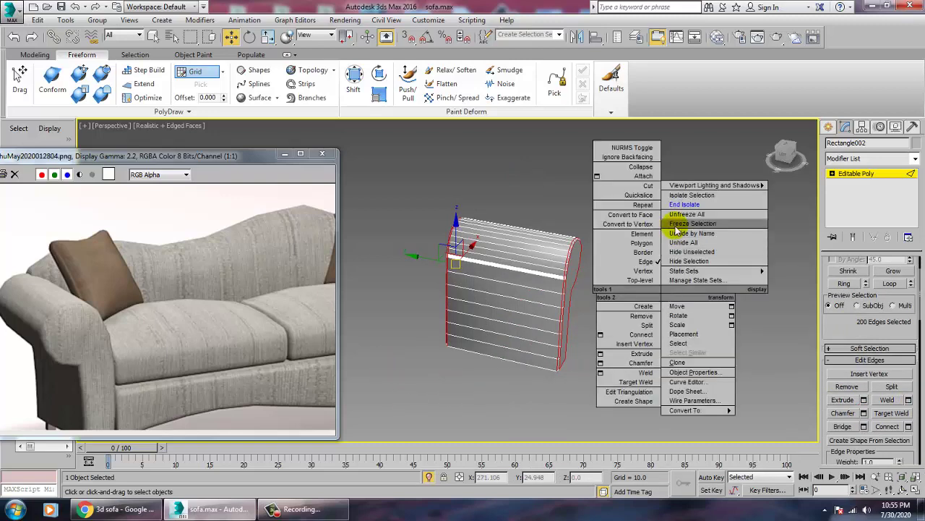
click(684, 203)
scroll(626, 278, down, 5)
scroll(629, 296, up, 3)
click(857, 174)
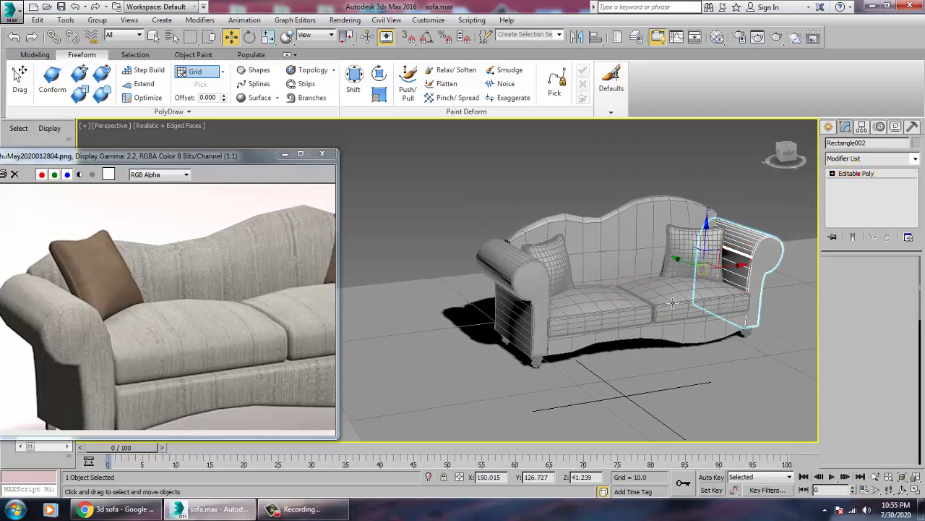
Examine the seat cushion, backrest and overall sofa shape up close and from several views against the reference image
click(616, 292)
scroll(607, 318, up, 6)
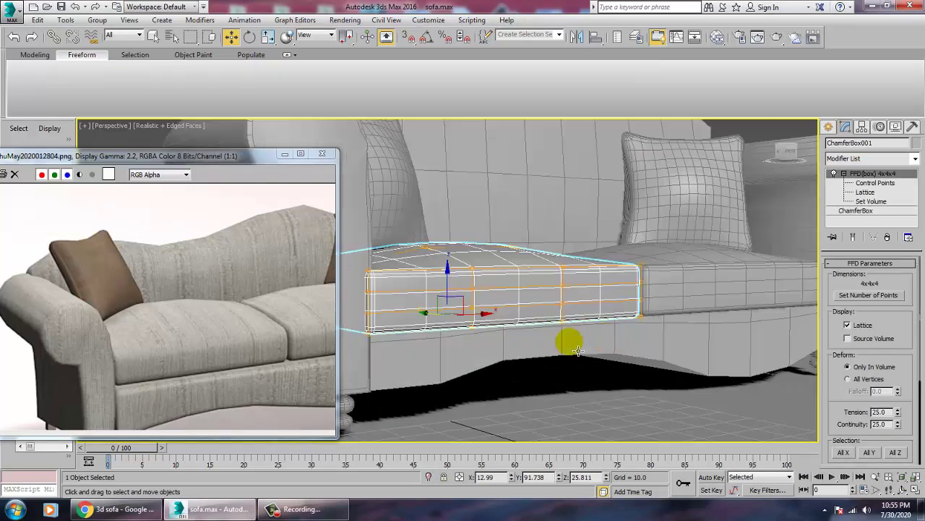
scroll(582, 333, down, 8)
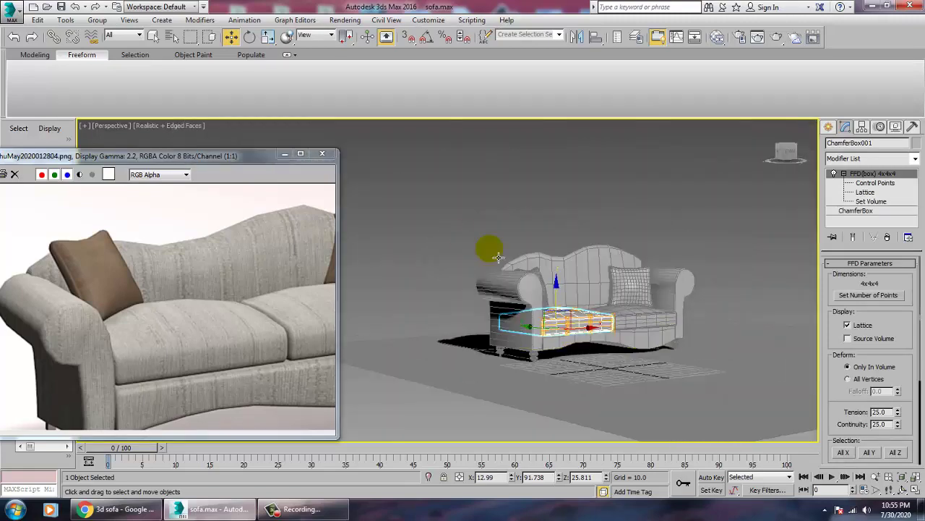
key(alt+w)
middle_drag(597, 198, 581, 198)
key(z)
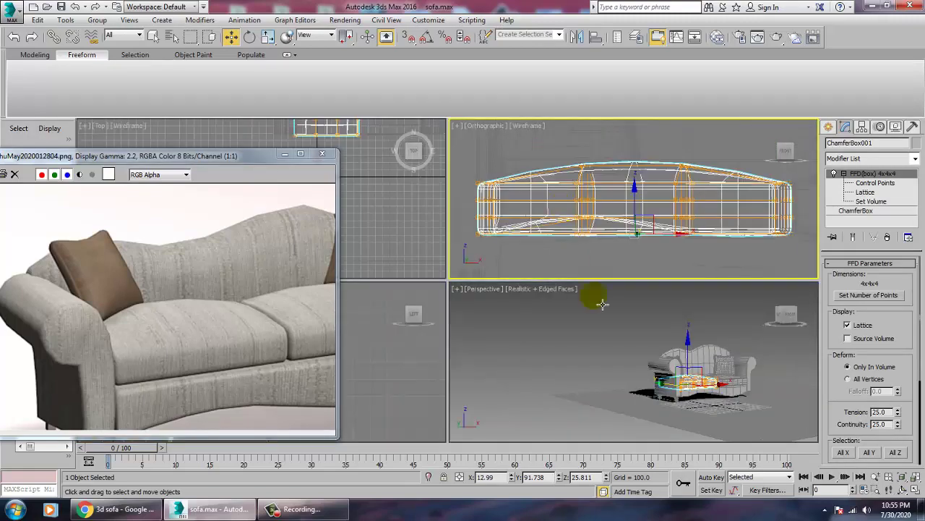
middle_click(651, 350)
key(alt+w)
middle_drag(657, 352, 637, 352)
key(alt+w)
scroll(603, 323, up, 2)
key(alt+w)
alt+middle_drag(672, 324, 586, 316)
scroll(588, 318, up, 3)
click(568, 173)
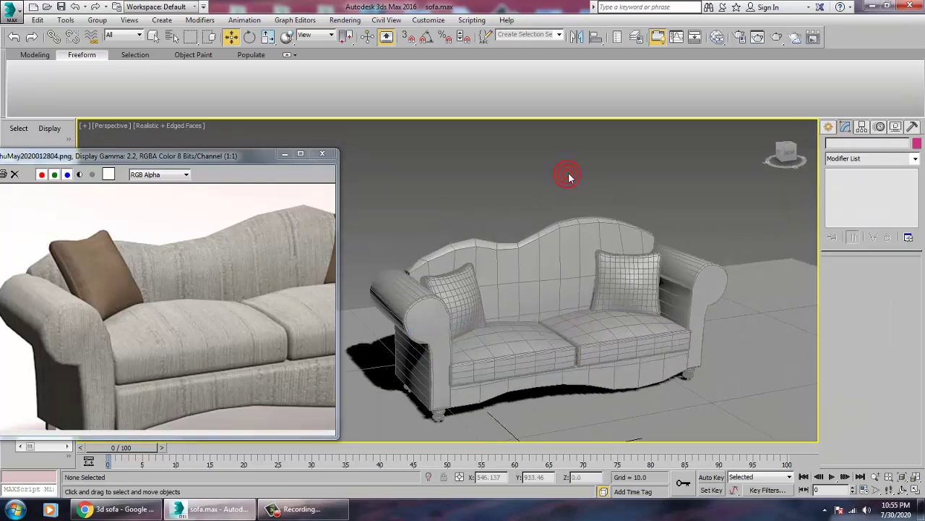
click(502, 273)
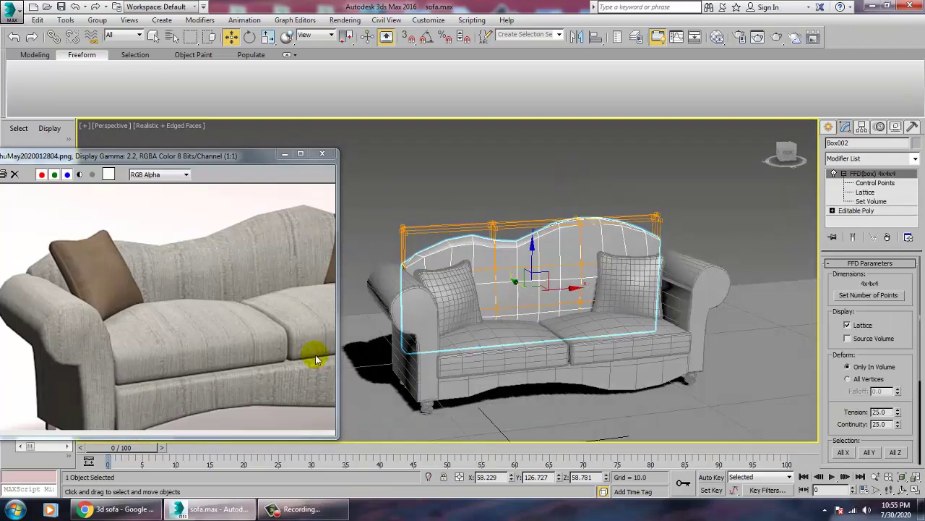
Scale the left throw pillow uniformly to about 104% and raise it about 5 units above the seat
click(466, 307)
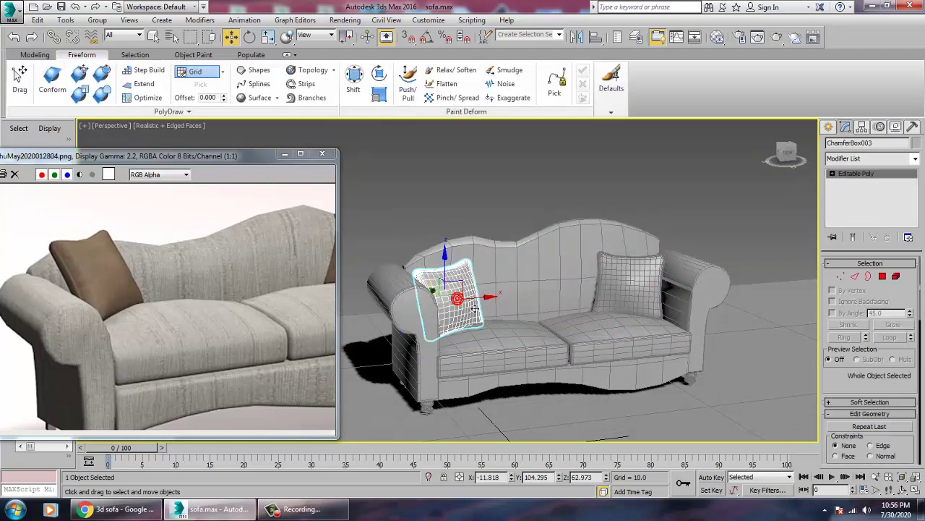
key(r)
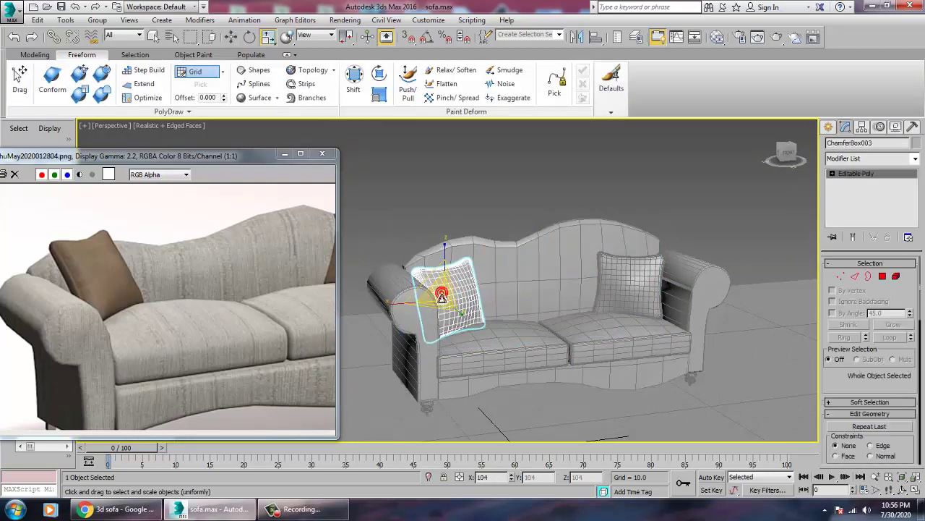
key(w)
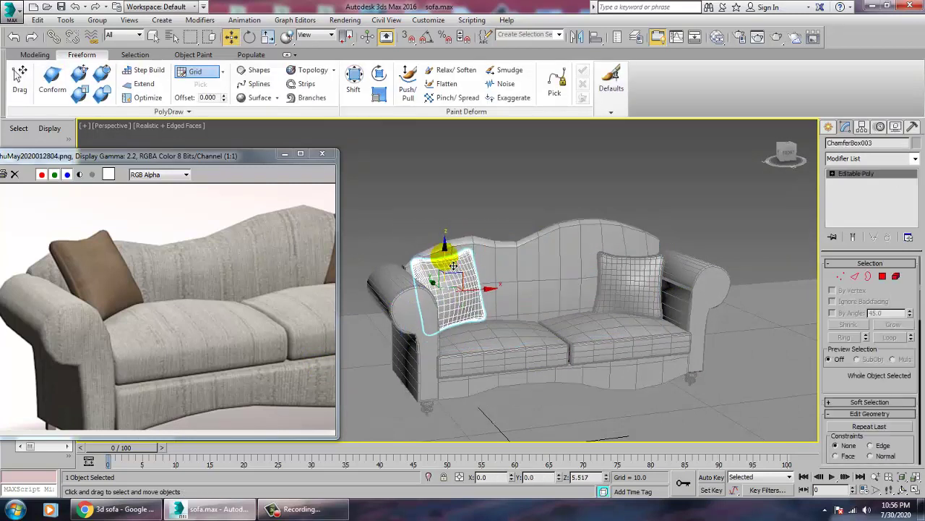
Replace the right throw pillow with an X-axis mirrored copy of the left one, placed beside the right arm
click(628, 291)
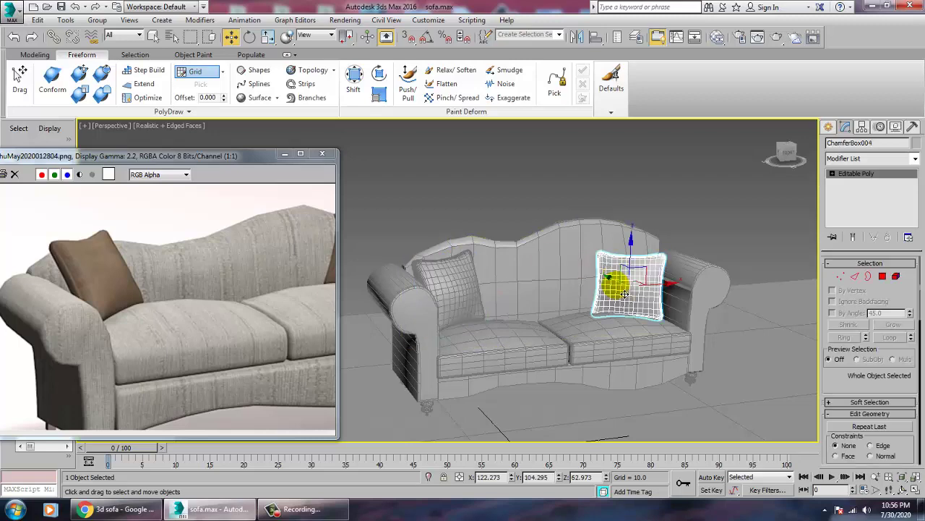
click(468, 300)
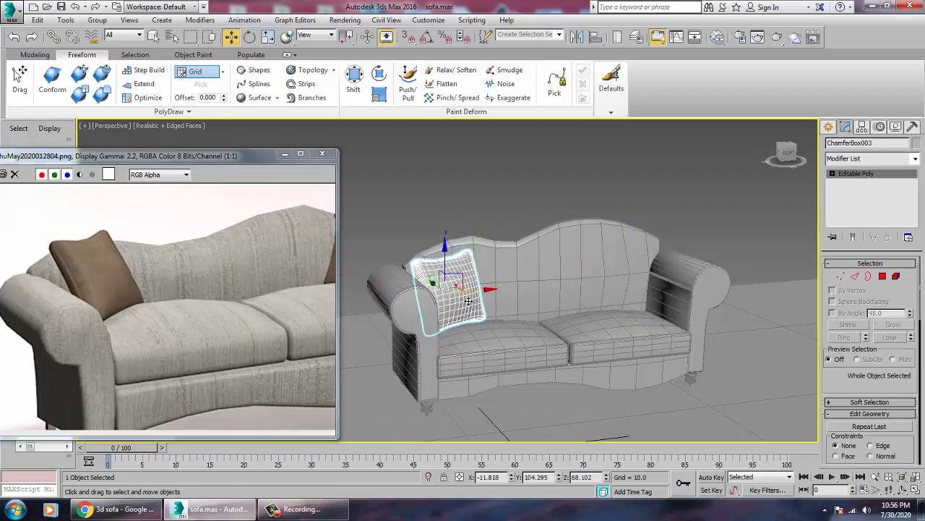
click(577, 38)
click(419, 310)
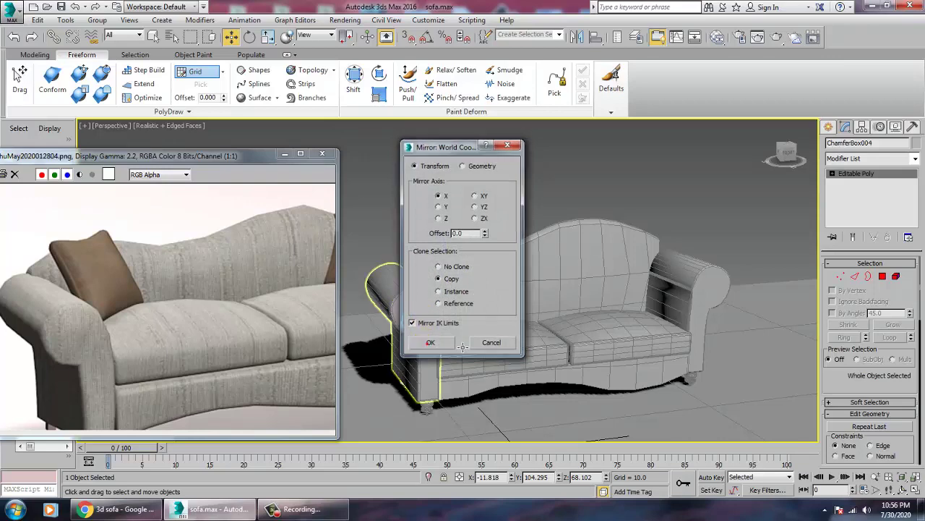
click(429, 342)
drag(494, 292, 672, 287)
click(684, 235)
Select the sofa's curved backrest
alt+middle_drag(550, 309, 554, 286)
click(554, 282)
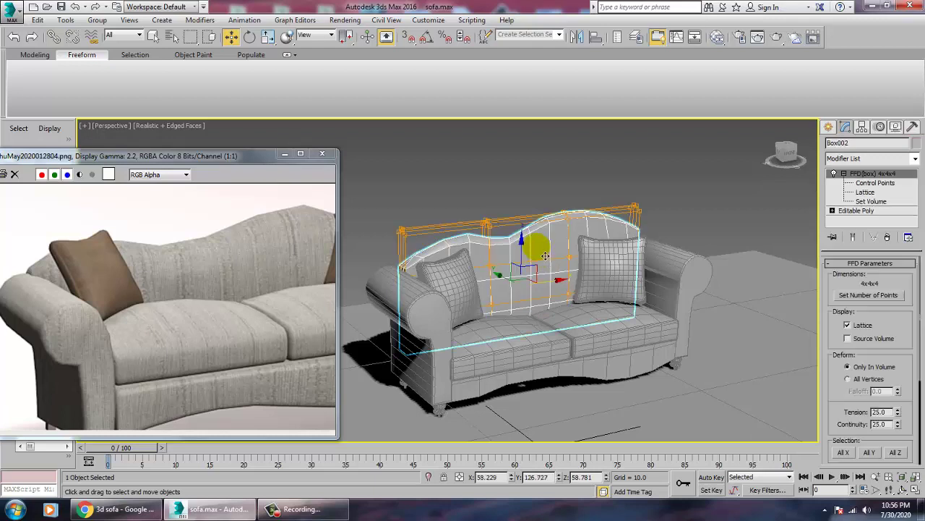